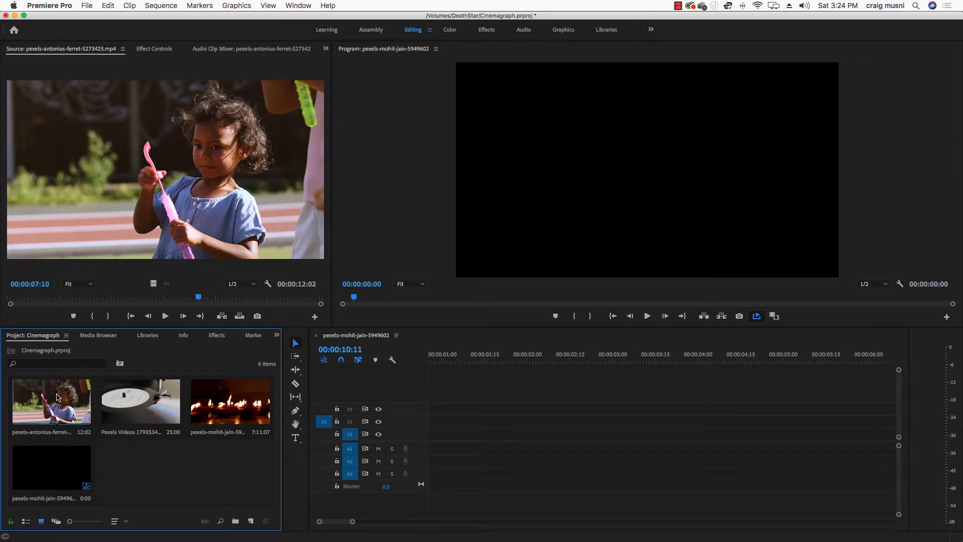
Add pexels-antonius-ferret-5273425.mp4 to track V1 and split it with the Razor tool
{"action": "left_click_drag", "start_coordinate": [58, 397], "coordinate": [430, 435]}
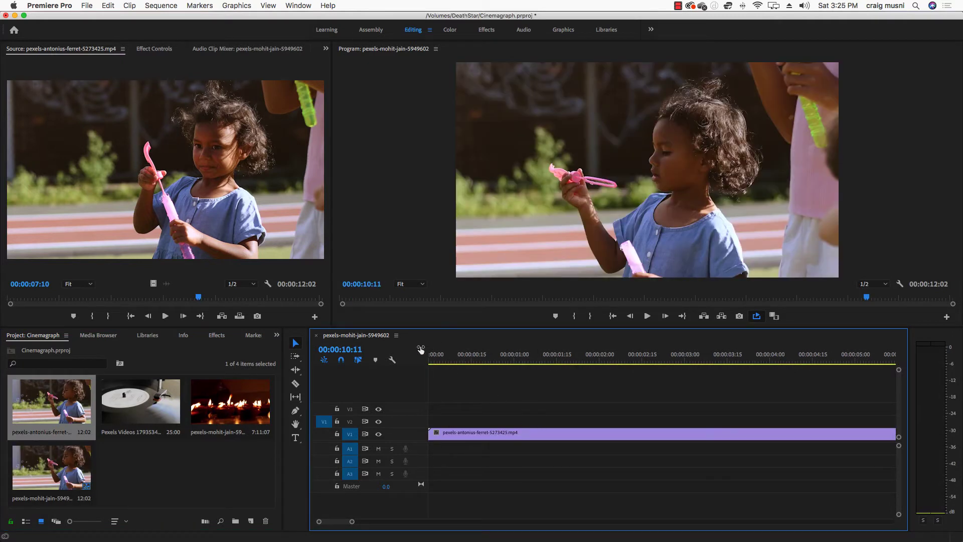
{"action": "left_click_drag", "start_coordinate": [436, 356], "coordinate": [538, 359]}
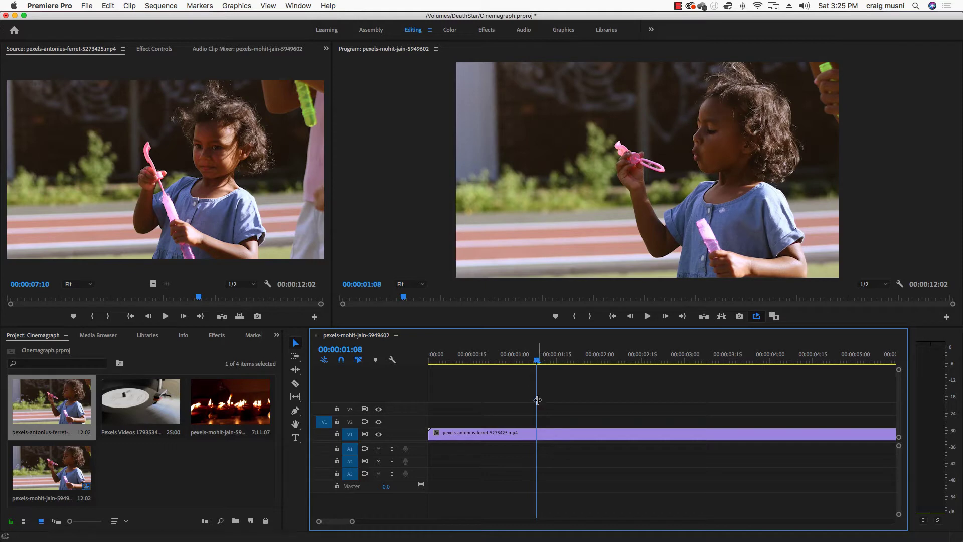
{"action": "key", "text": "c"}
{"action": "left_click", "coordinate": [298, 384]}
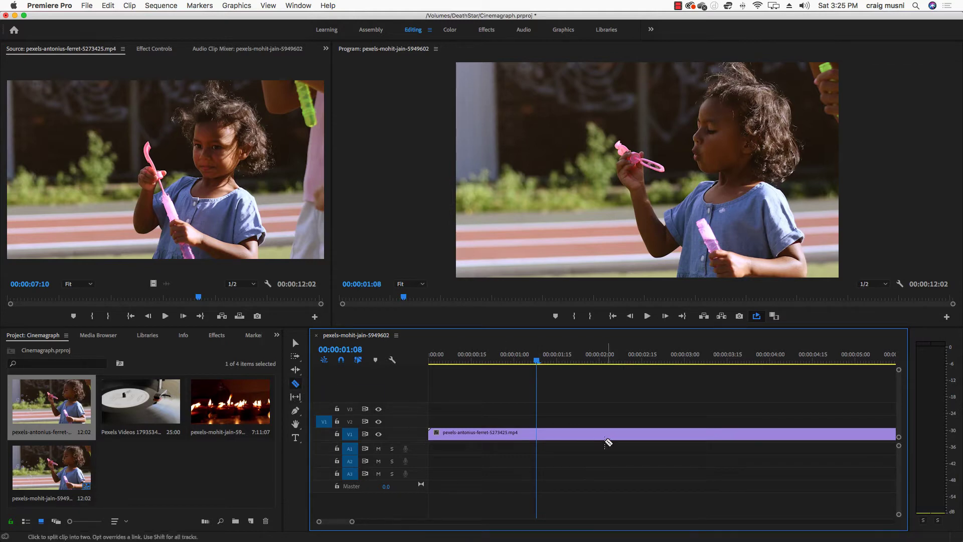
{"action": "left_click", "coordinate": [537, 434]}
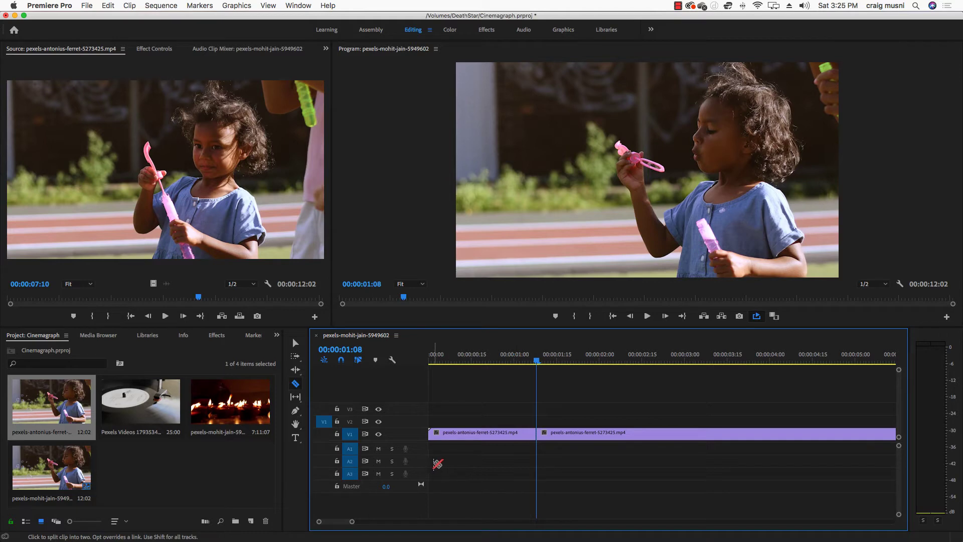
Undo the split and ripple-trim 1 second 8 frames off the clip's start
{"action": "key", "text": "super+z"}
{"action": "key", "text": "v"}
{"action": "left_click_drag", "start_coordinate": [431, 434], "coordinate": [458, 445]}
{"action": "left_click_drag", "start_coordinate": [436, 357], "coordinate": [518, 363]}
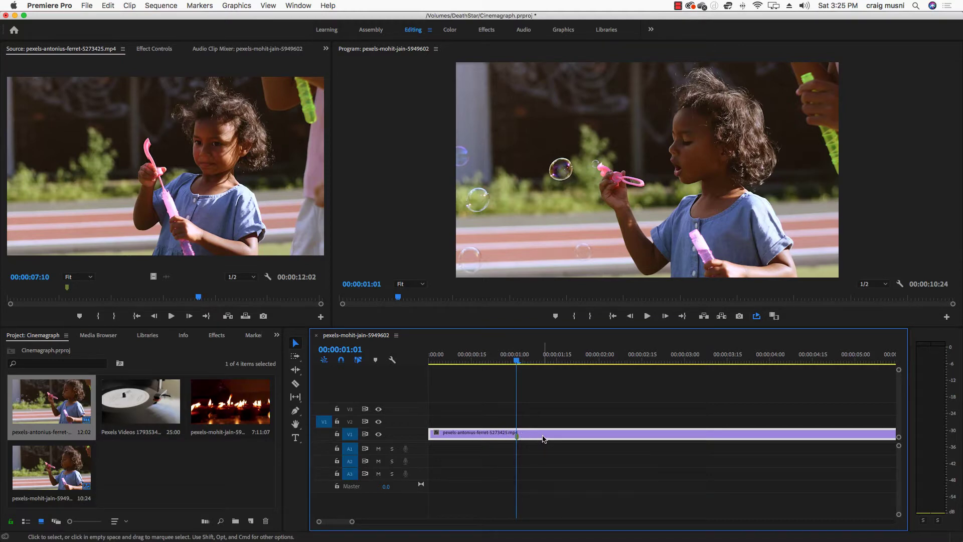
Alt-drag a copy of the ferret clip onto track V2 above the original
{"action": "left_click_drag", "start_coordinate": [543, 437], "coordinate": [545, 426]}
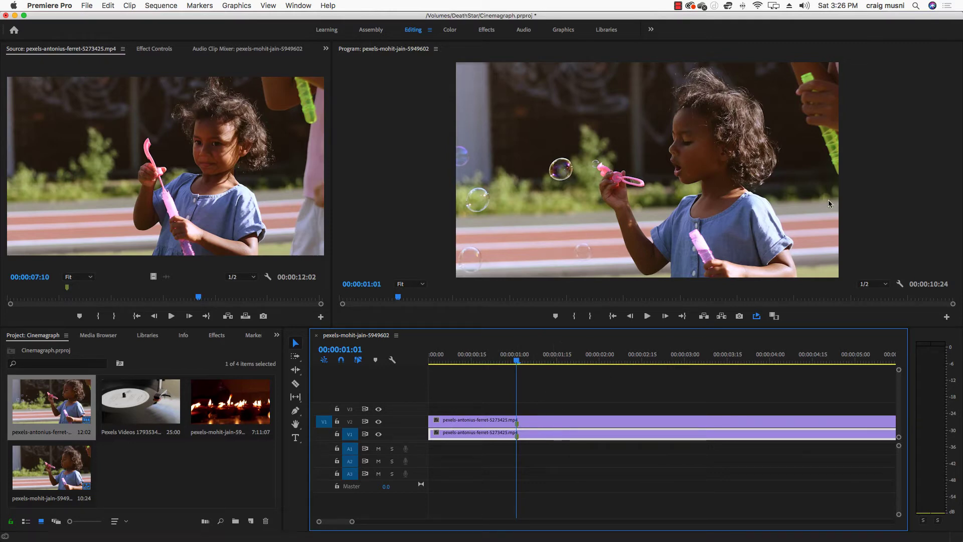
{"action": "left_click_drag", "start_coordinate": [517, 362], "coordinate": [429, 360]}
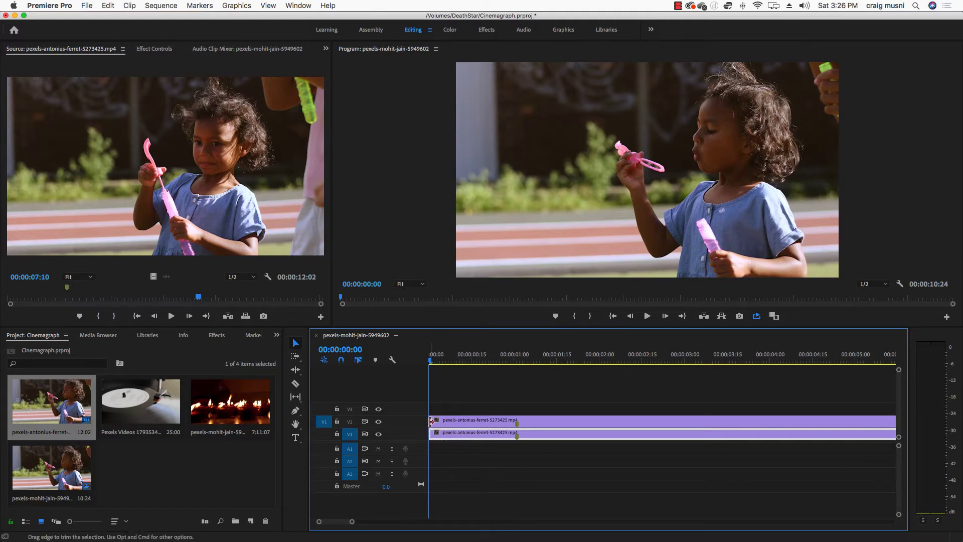
{"action": "left_click", "coordinate": [455, 422]}
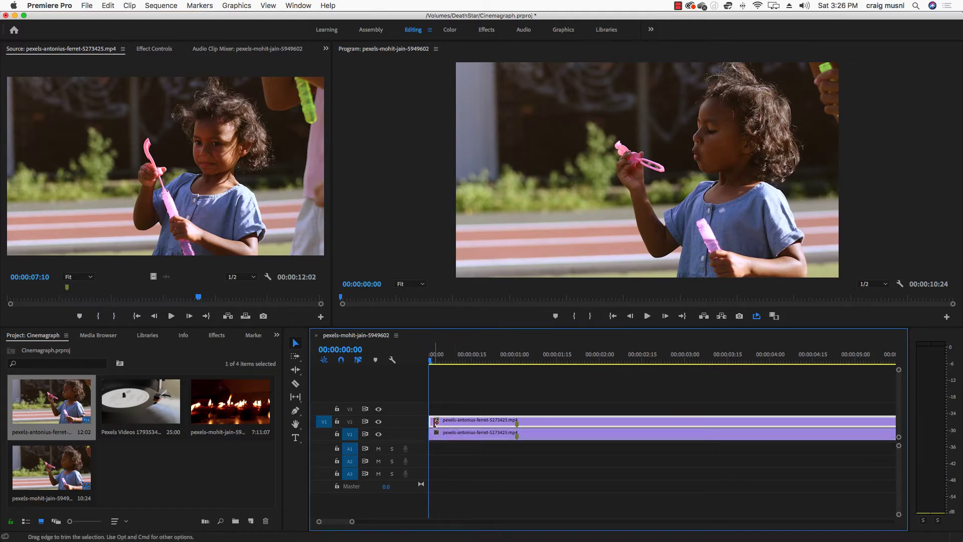
{"action": "right_click", "coordinate": [431, 421]}
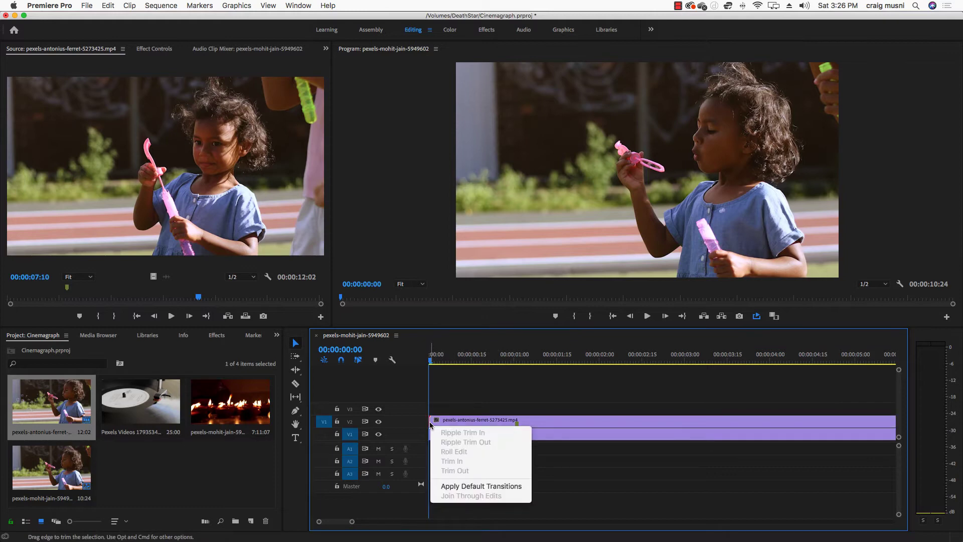
{"action": "key", "text": "Escape"}
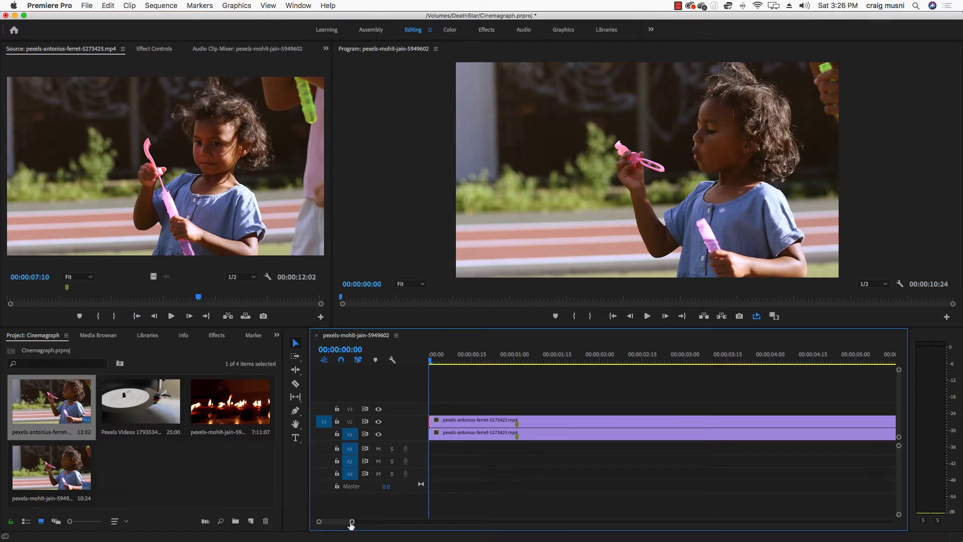
Add a frame hold to the V2 copy at 00:00:00:01
{"action": "left_click_drag", "start_coordinate": [352, 522], "coordinate": [331, 521]}
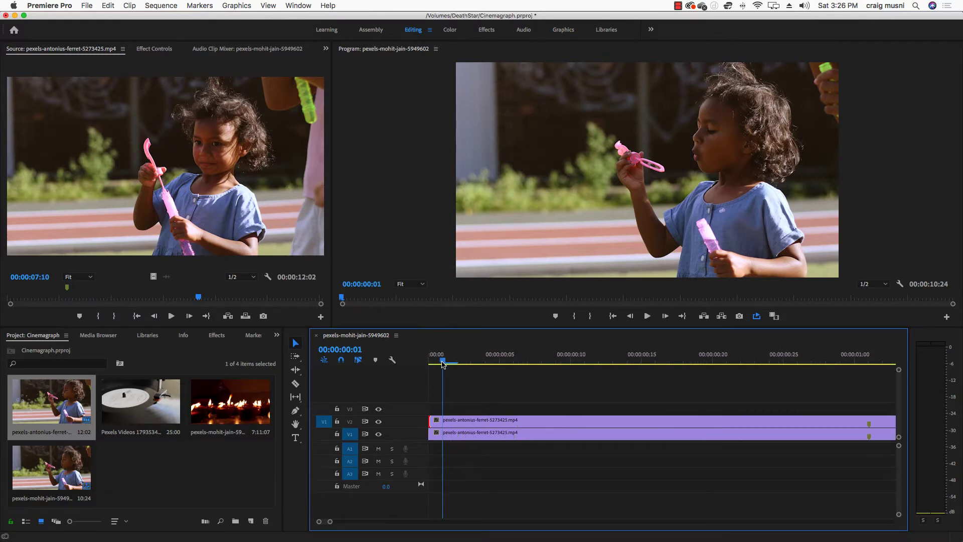
{"action": "left_click", "coordinate": [442, 363]}
{"action": "right_click", "coordinate": [443, 426]}
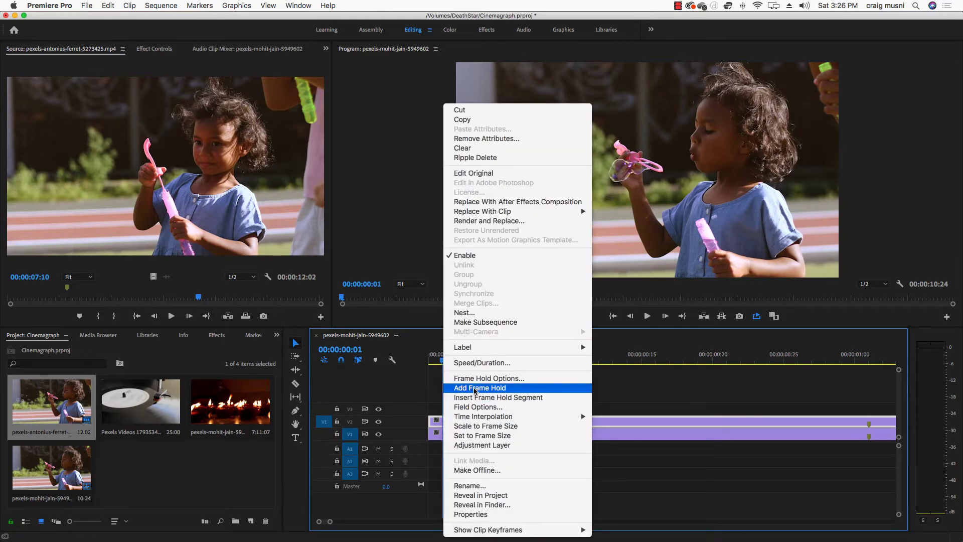
{"action": "left_click", "coordinate": [475, 389]}
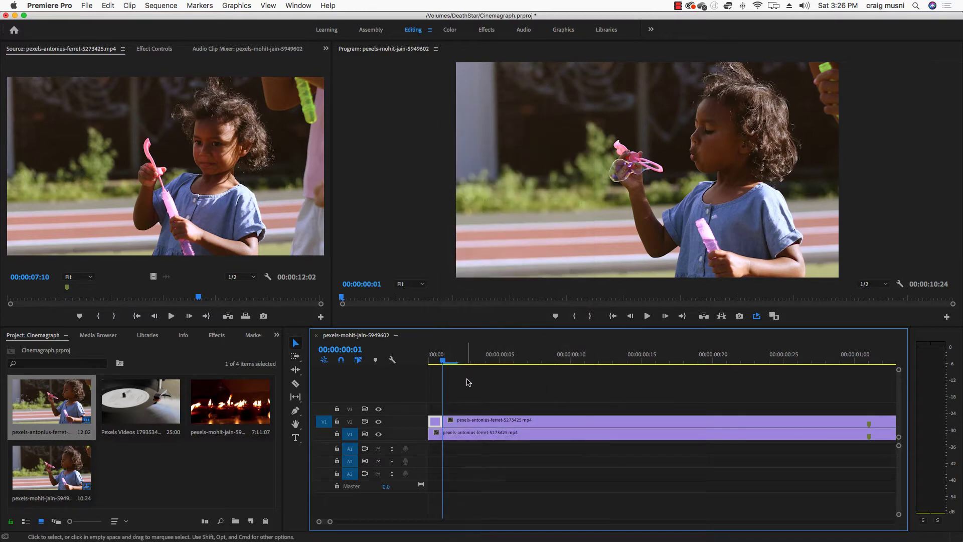
Extend the frozen V2 copy's start back to the sequence start
{"action": "left_click_drag", "start_coordinate": [448, 360], "coordinate": [485, 396]}
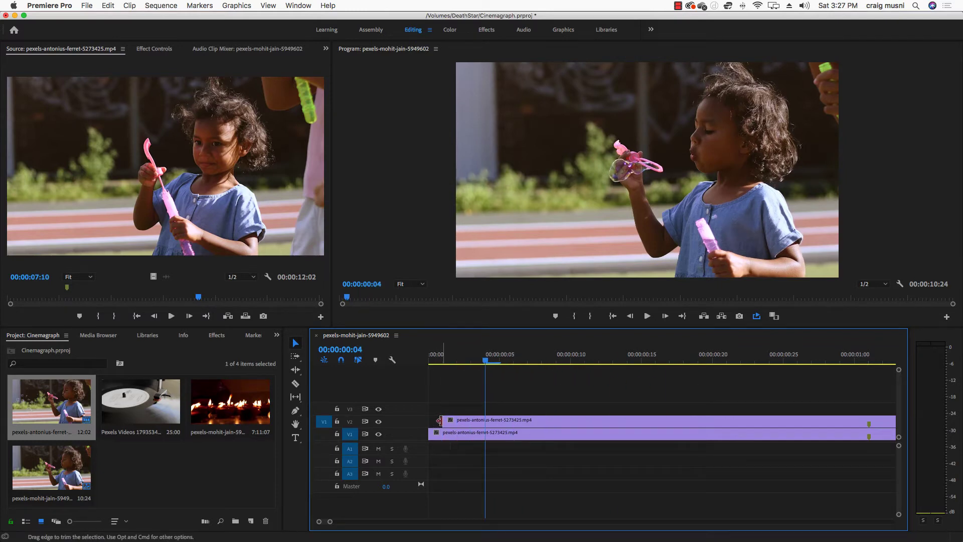
{"action": "left_click_drag", "start_coordinate": [439, 420], "coordinate": [428, 421]}
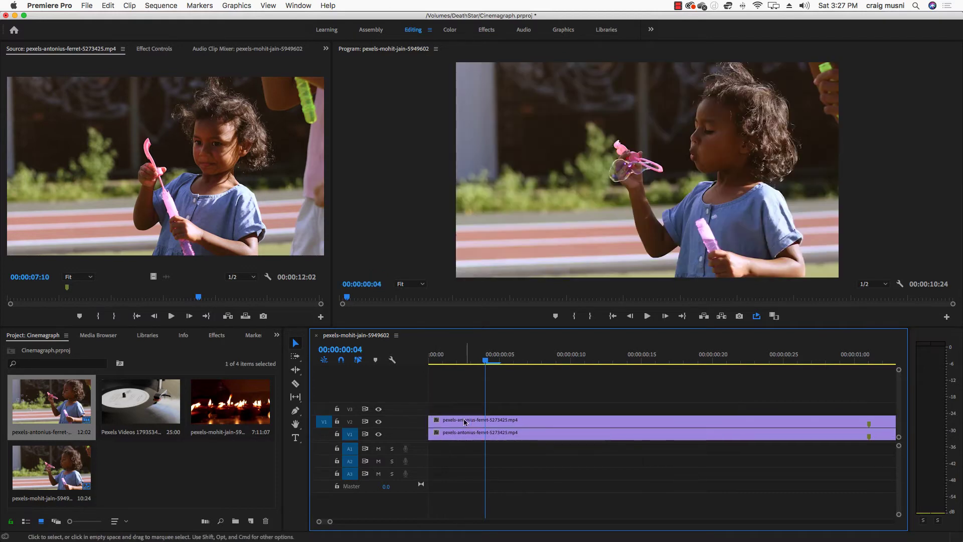
{"action": "left_click", "coordinate": [443, 425]}
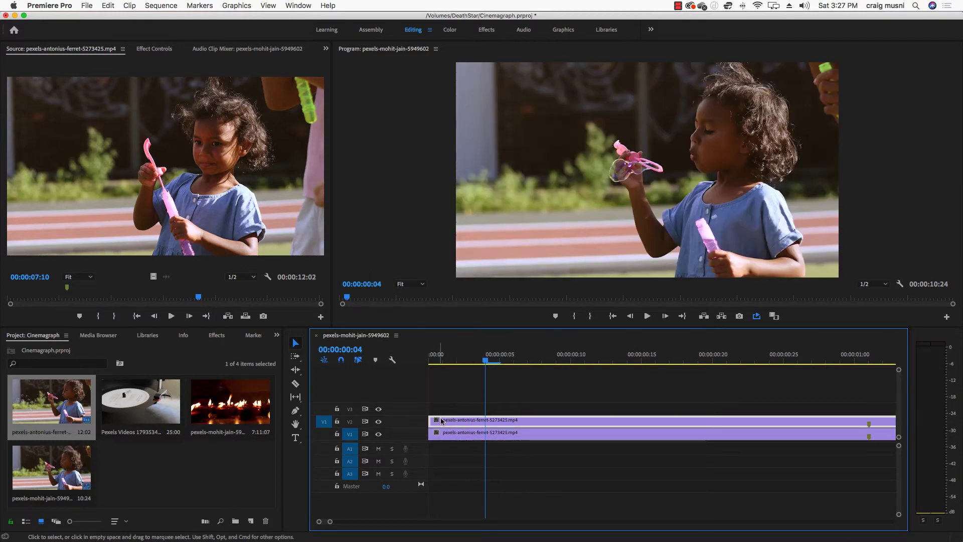
{"action": "left_click_drag", "start_coordinate": [489, 366], "coordinate": [292, 387]}
{"action": "left_click_drag", "start_coordinate": [330, 521], "coordinate": [389, 521]}
Hide V2 output and trim both clips' ends to 00:00:00:25
{"action": "left_click", "coordinate": [378, 422]}
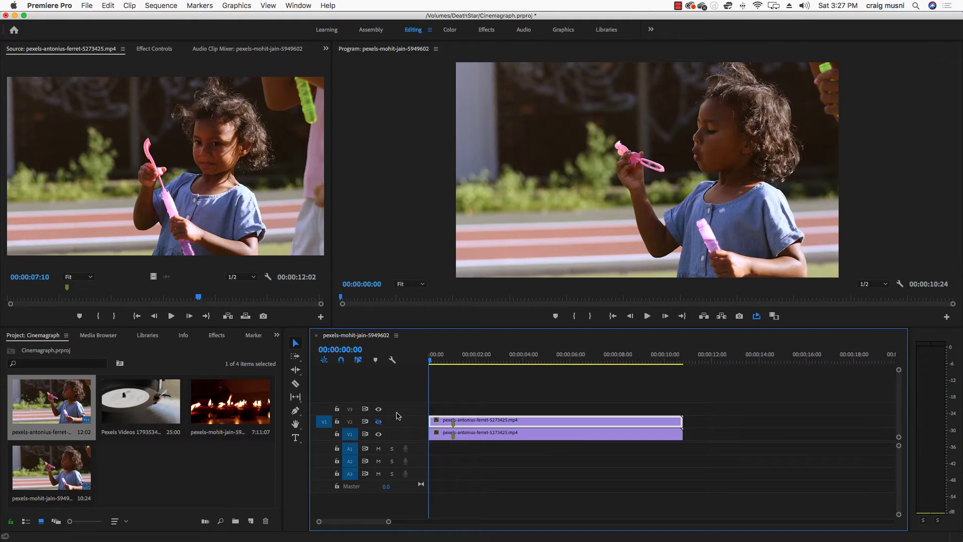
{"action": "left_click_drag", "start_coordinate": [430, 365], "coordinate": [449, 381]}
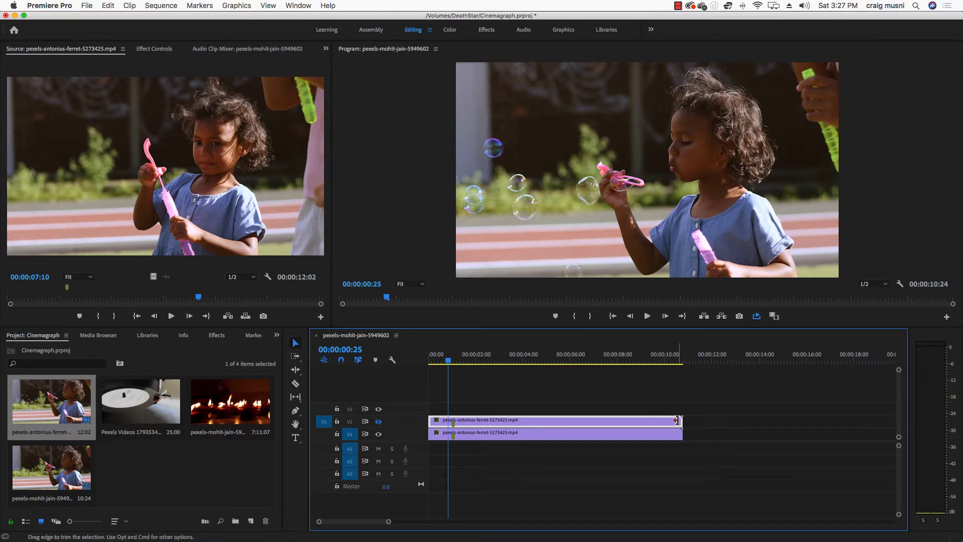
{"action": "left_click_drag", "start_coordinate": [677, 420], "coordinate": [448, 422]}
{"action": "left_click_drag", "start_coordinate": [681, 435], "coordinate": [448, 438]}
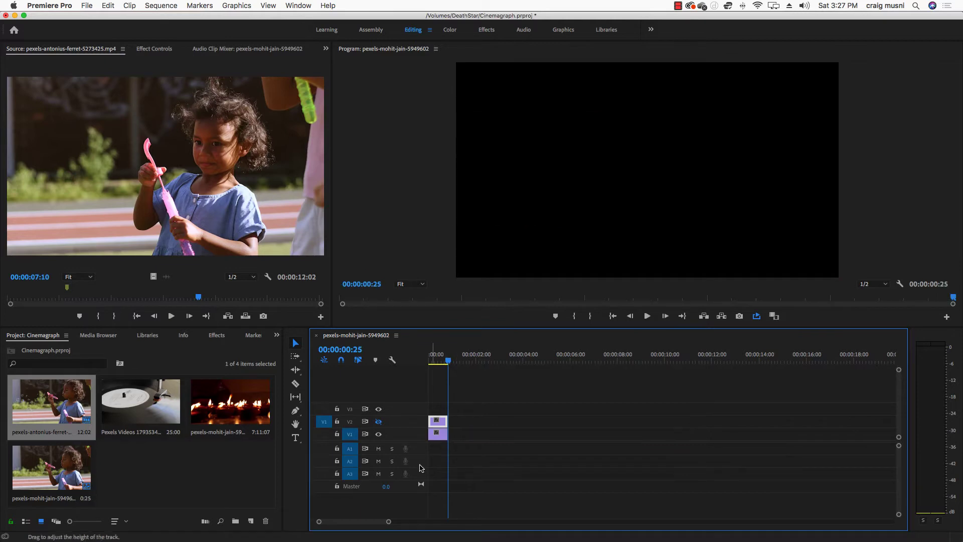
{"action": "left_click_drag", "start_coordinate": [389, 523], "coordinate": [360, 523]}
Turn V2 output back on and scrub to confirm the freeze covers V1
{"action": "left_click", "coordinate": [479, 359]}
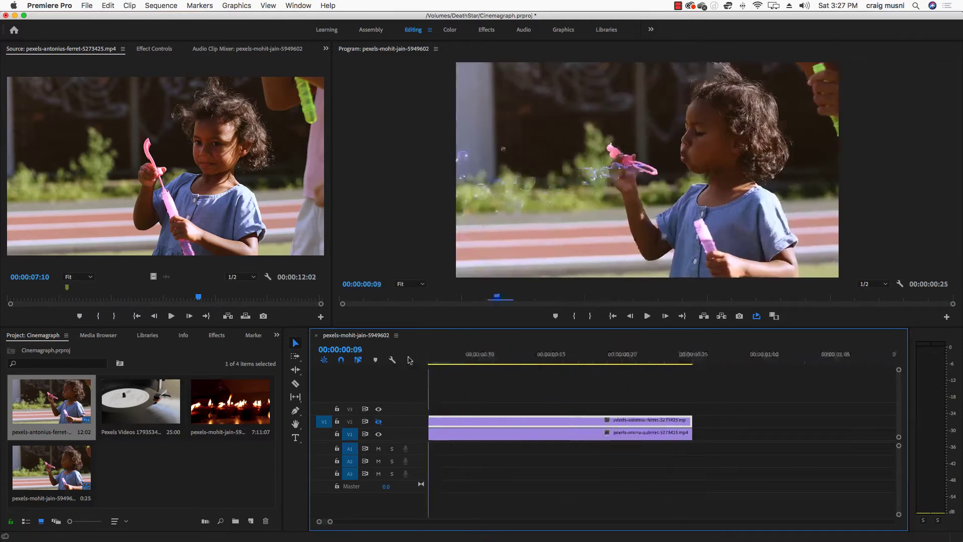
{"action": "left_click_drag", "start_coordinate": [484, 363], "coordinate": [552, 362]}
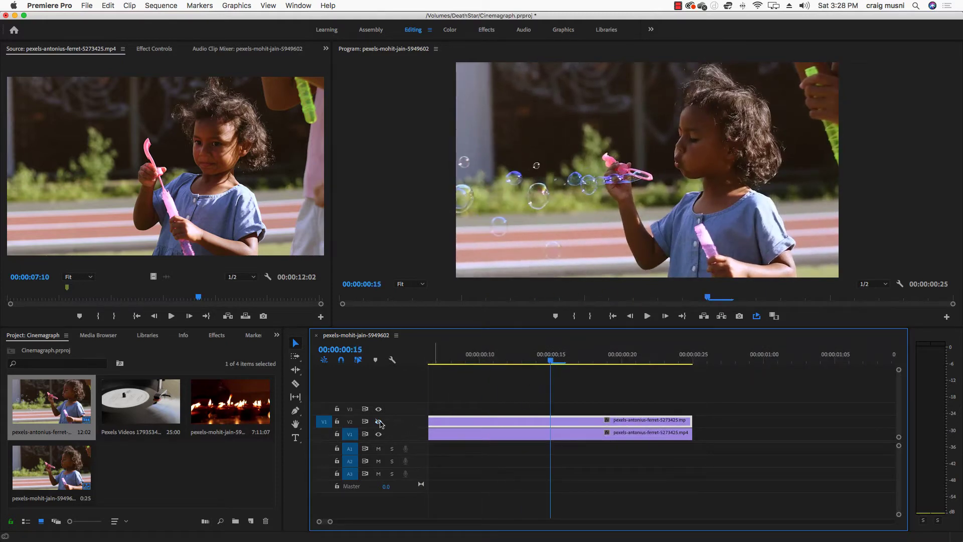
{"action": "left_click", "coordinate": [379, 422]}
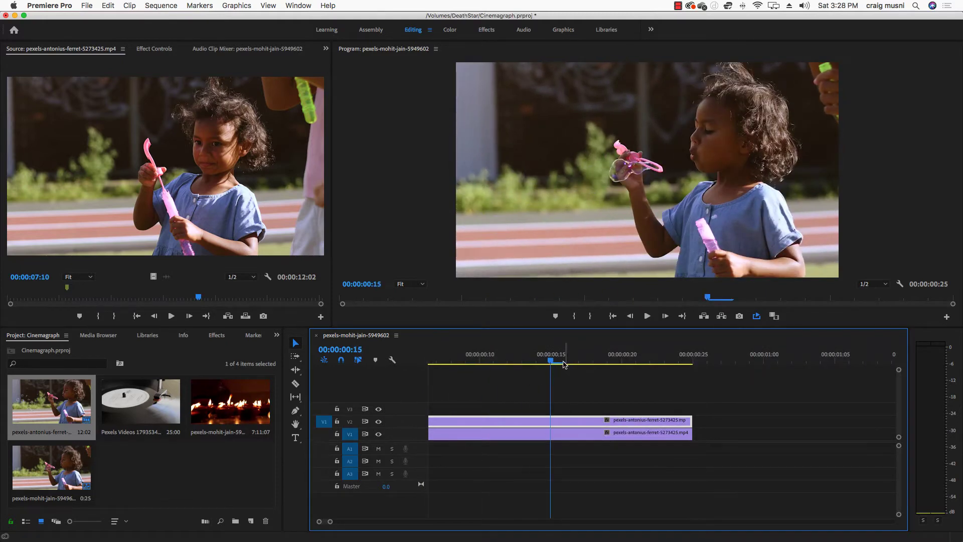
{"action": "left_click", "coordinate": [539, 361]}
{"action": "left_click_drag", "start_coordinate": [539, 362], "coordinate": [501, 379]}
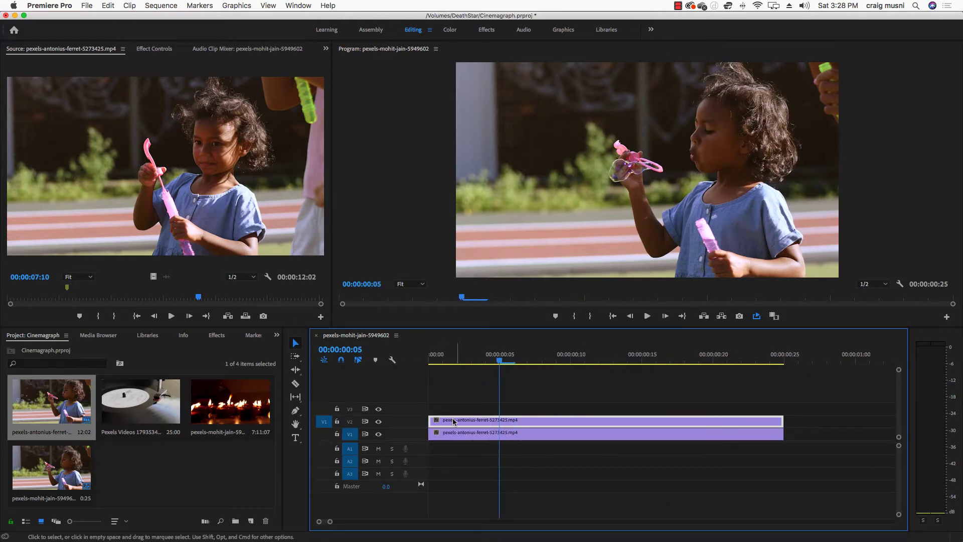
Start a free-draw Opacity mask beside the wand, running up to the top-right corner
{"action": "left_click", "coordinate": [151, 49]}
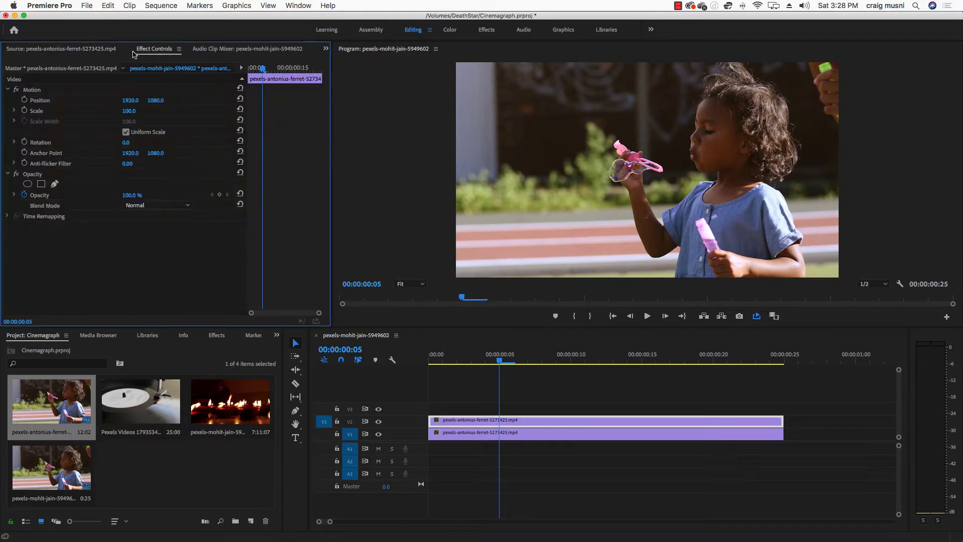
{"action": "left_click", "coordinate": [54, 184]}
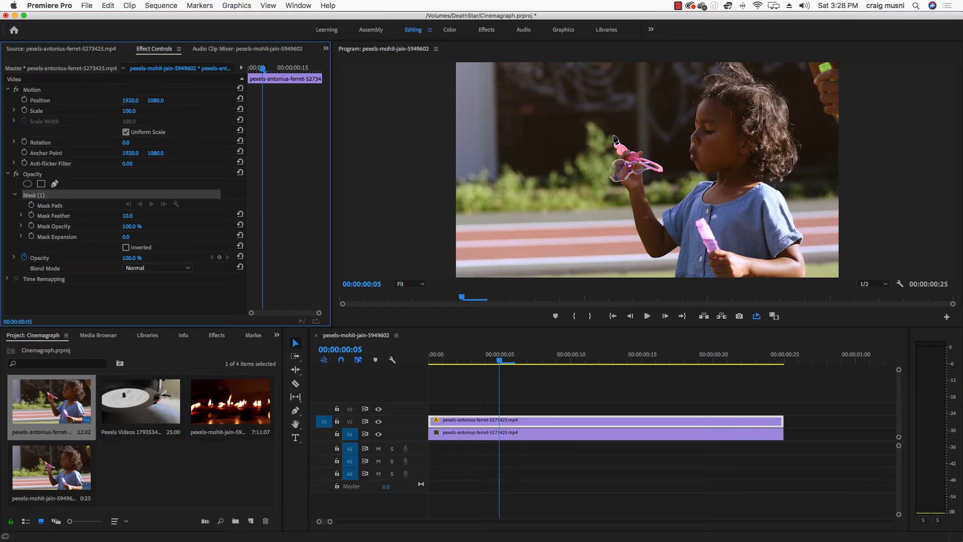
{"action": "left_click_drag", "start_coordinate": [613, 135], "coordinate": [627, 131]}
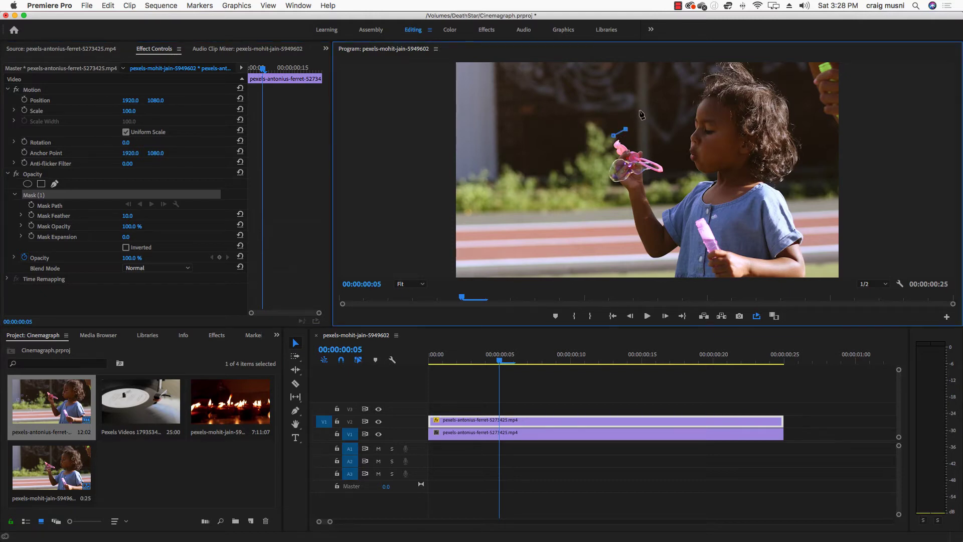
{"action": "left_click", "coordinate": [639, 109]}
{"action": "left_click", "coordinate": [652, 77]}
{"action": "left_click", "coordinate": [840, 63]}
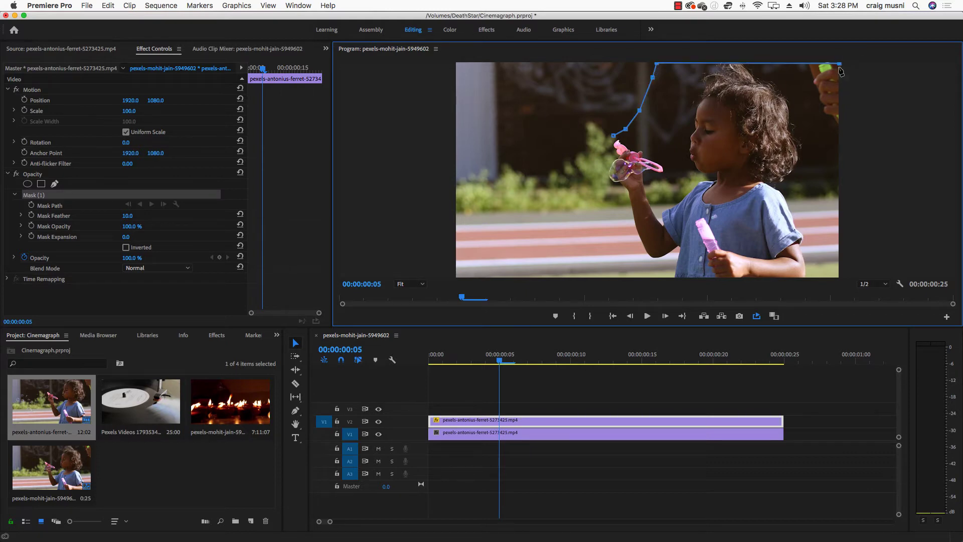
Continue the mask along the bottom and the girl's left side, closing it at the start
{"action": "left_click", "coordinate": [839, 277]}
{"action": "left_click", "coordinate": [638, 276]}
{"action": "left_click", "coordinate": [632, 259]}
{"action": "left_click", "coordinate": [628, 231]}
{"action": "left_click", "coordinate": [627, 214]}
{"action": "left_click", "coordinate": [623, 196]}
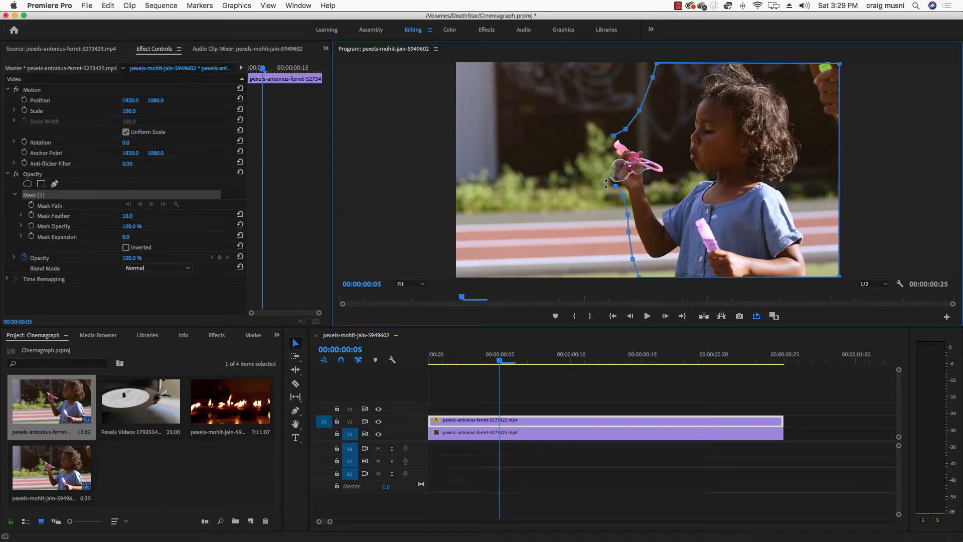
{"action": "left_click", "coordinate": [606, 174]}
{"action": "left_click", "coordinate": [613, 136]}
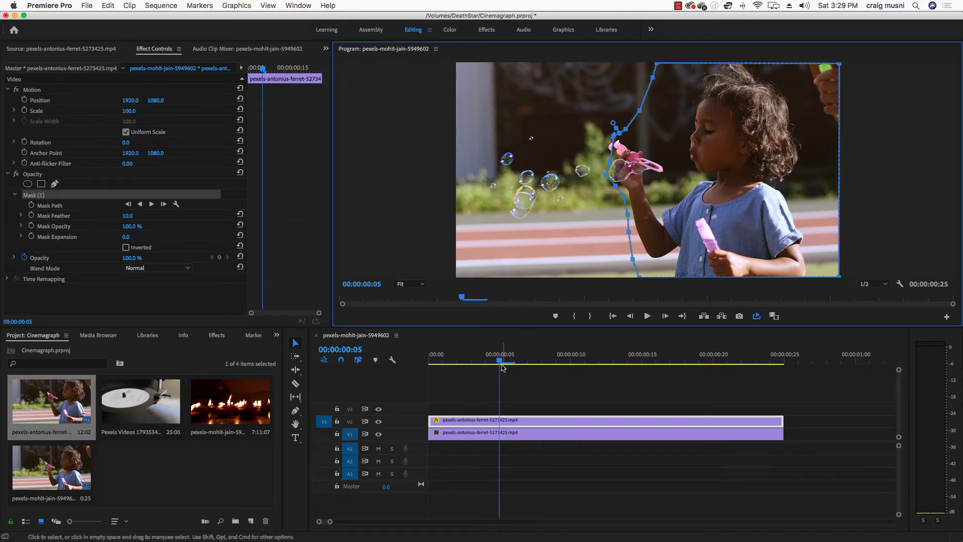
Move mask vertices around the bubble wand outward and scrub to check the bubbles
{"action": "mouse_move", "coordinate": [500, 361]}
{"action": "left_mouse_down"}
{"action": "mouse_move", "coordinate": [772, 364]}
{"action": "mouse_move", "coordinate": [457, 365]}
{"action": "mouse_move", "coordinate": [495, 368]}
{"action": "left_mouse_up"}
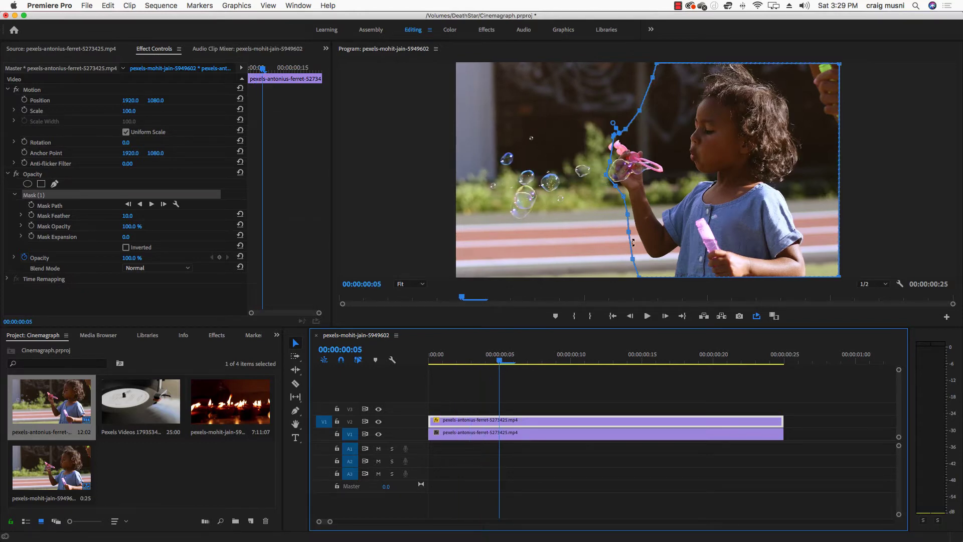
{"action": "mouse_move", "coordinate": [606, 174]}
{"action": "left_mouse_down"}
{"action": "mouse_move", "coordinate": [582, 173]}
{"action": "mouse_move", "coordinate": [609, 156]}
{"action": "mouse_move", "coordinate": [604, 146]}
{"action": "mouse_move", "coordinate": [595, 174]}
{"action": "left_mouse_up"}
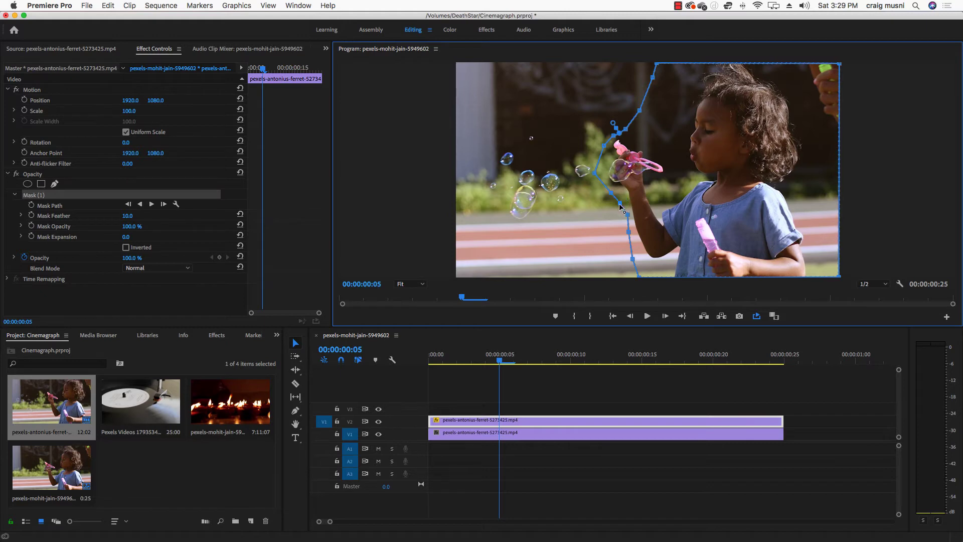
{"action": "left_click_drag", "start_coordinate": [621, 198], "coordinate": [623, 218]}
{"action": "left_click_drag", "start_coordinate": [606, 194], "coordinate": [604, 196]}
{"action": "left_click", "coordinate": [513, 362]}
{"action": "left_click_drag", "start_coordinate": [513, 362], "coordinate": [760, 373]}
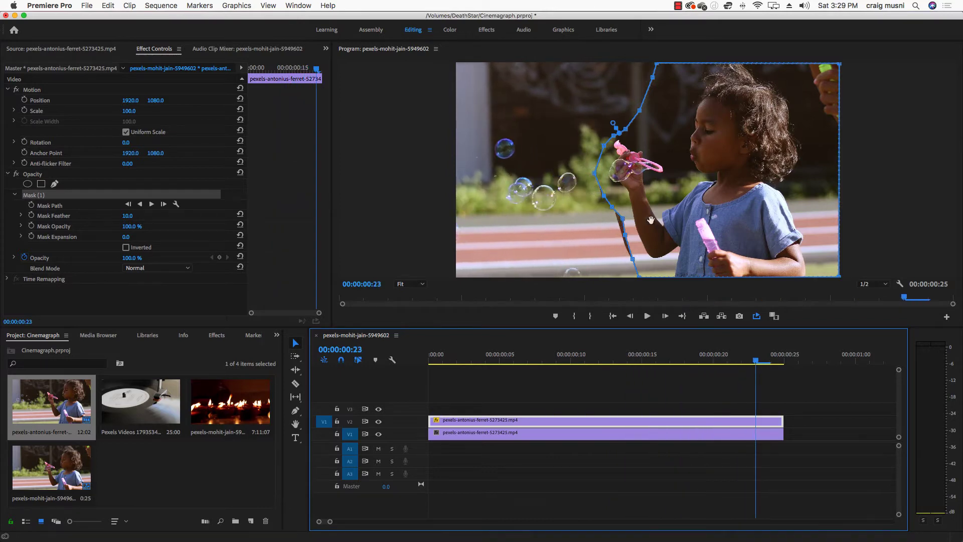
Add a mask vertex and pull the edge in near the child's arm, then scrub
{"action": "left_click", "coordinate": [622, 218]}
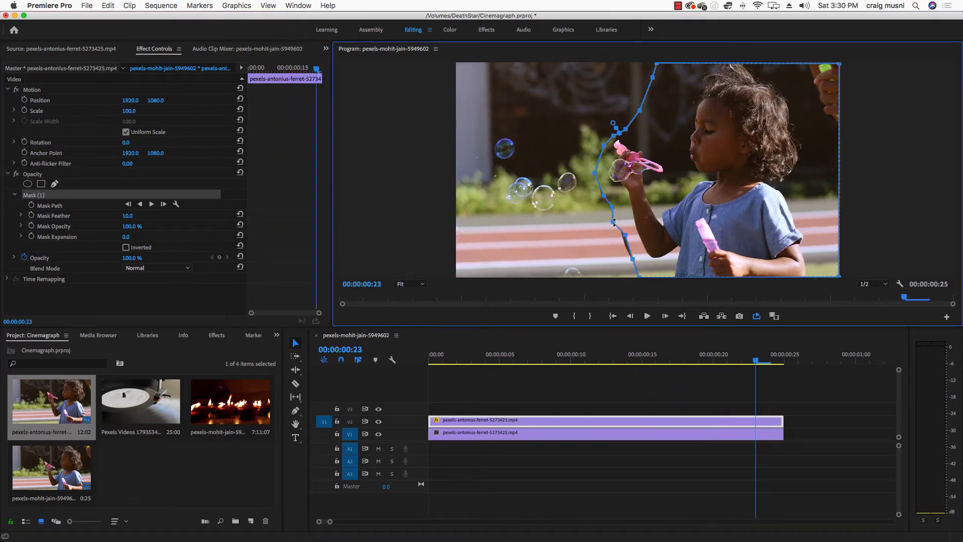
{"action": "left_click_drag", "start_coordinate": [625, 235], "coordinate": [633, 269]}
{"action": "left_click", "coordinate": [758, 362]}
{"action": "left_click_drag", "start_coordinate": [757, 362], "coordinate": [427, 359]}
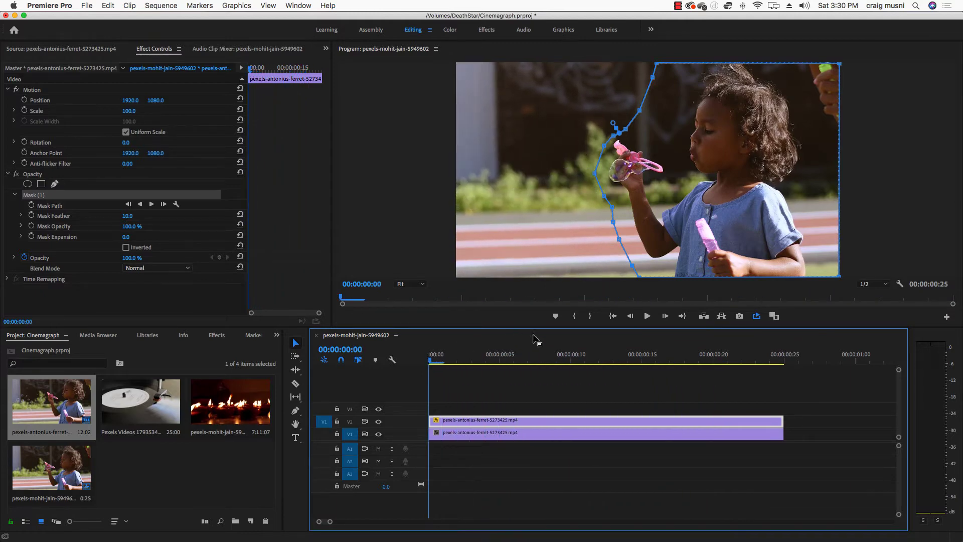
{"action": "left_click", "coordinate": [543, 386]}
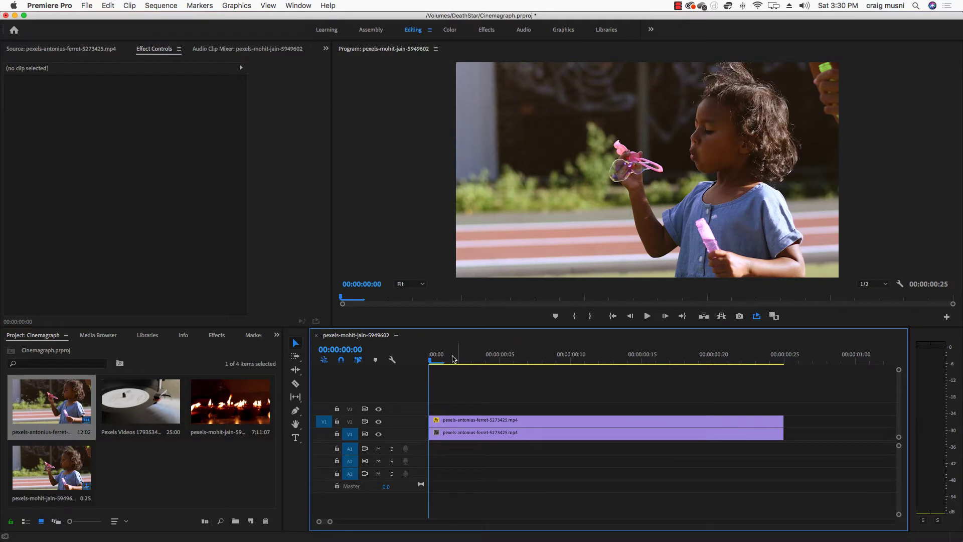
{"action": "left_click", "coordinate": [451, 359]}
{"action": "left_click_drag", "start_coordinate": [450, 359], "coordinate": [585, 361]}
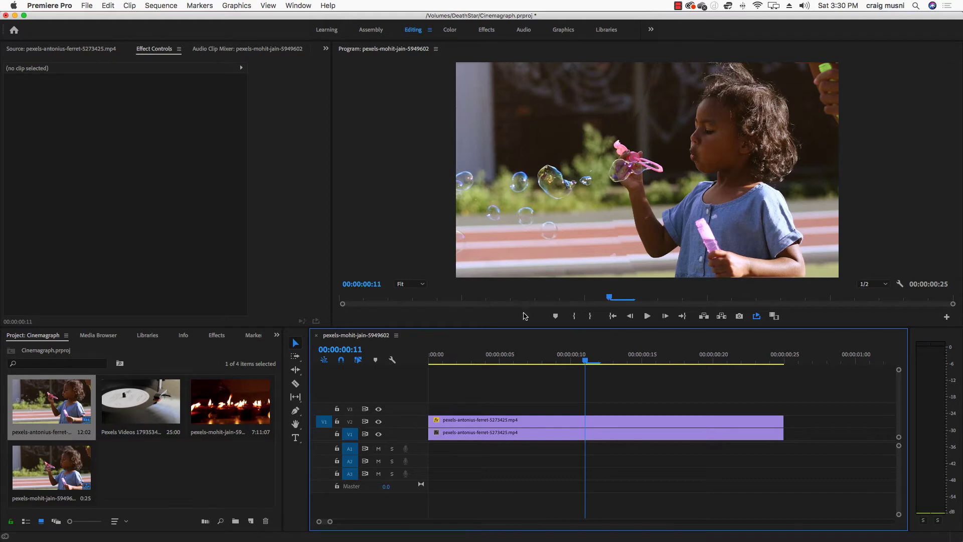
{"action": "left_click", "coordinate": [558, 420]}
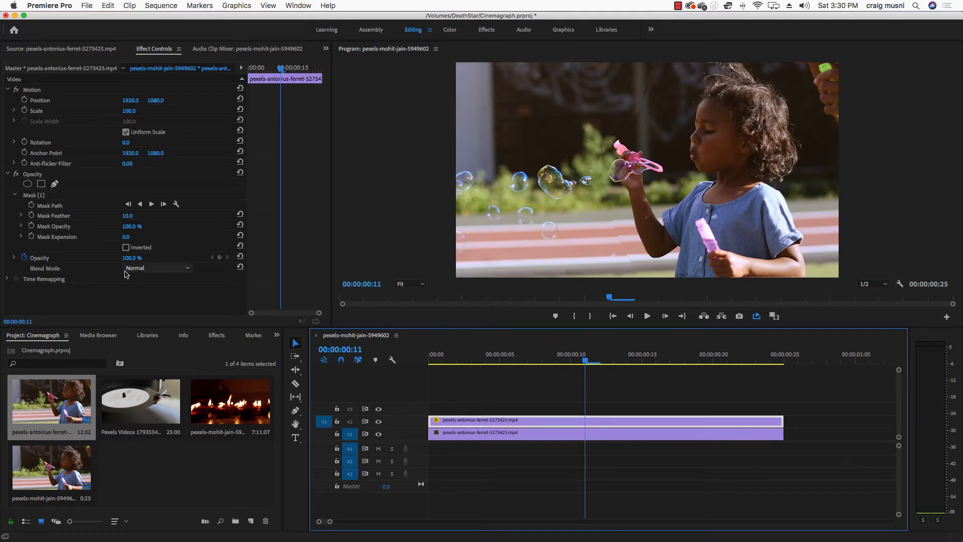
{"action": "left_click", "coordinate": [31, 196]}
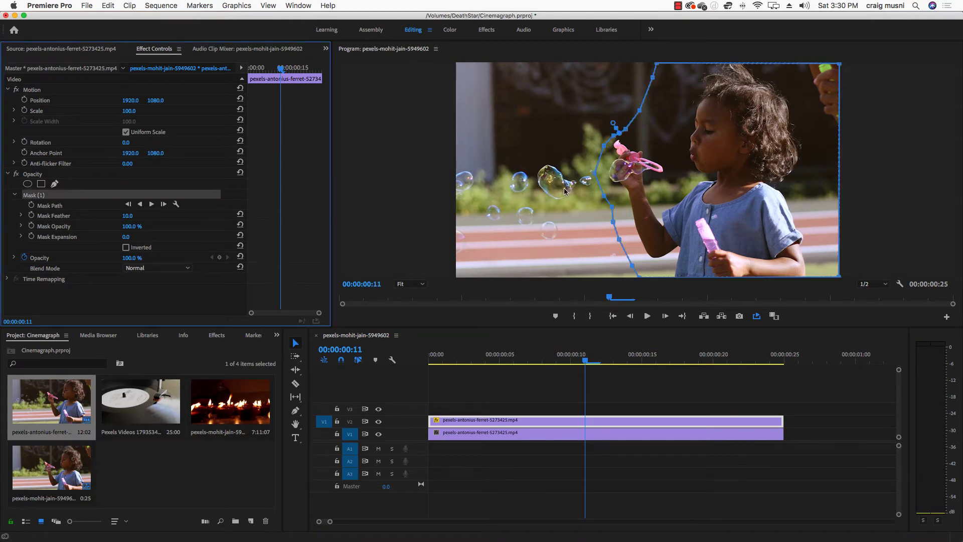
{"action": "left_click", "coordinate": [603, 195]}
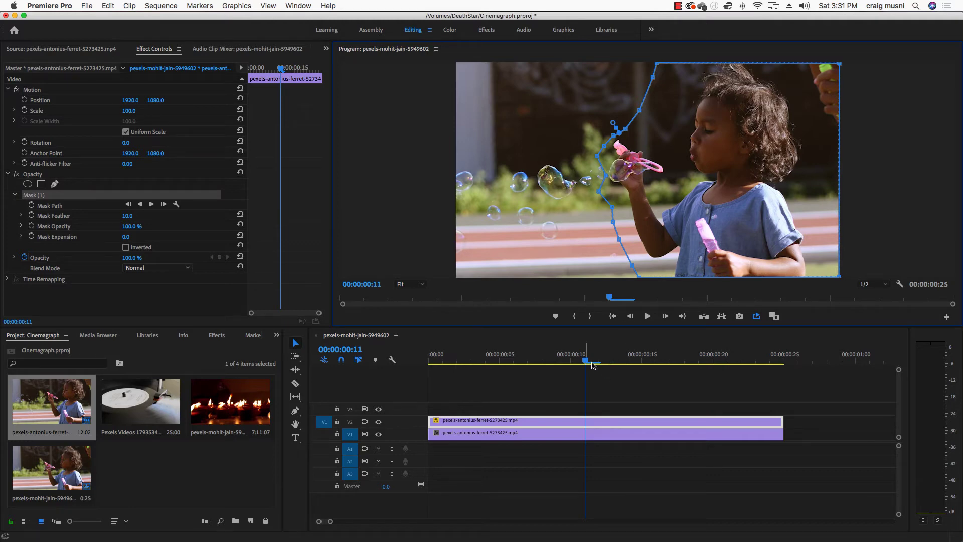
{"action": "left_click_drag", "start_coordinate": [585, 361], "coordinate": [413, 367]}
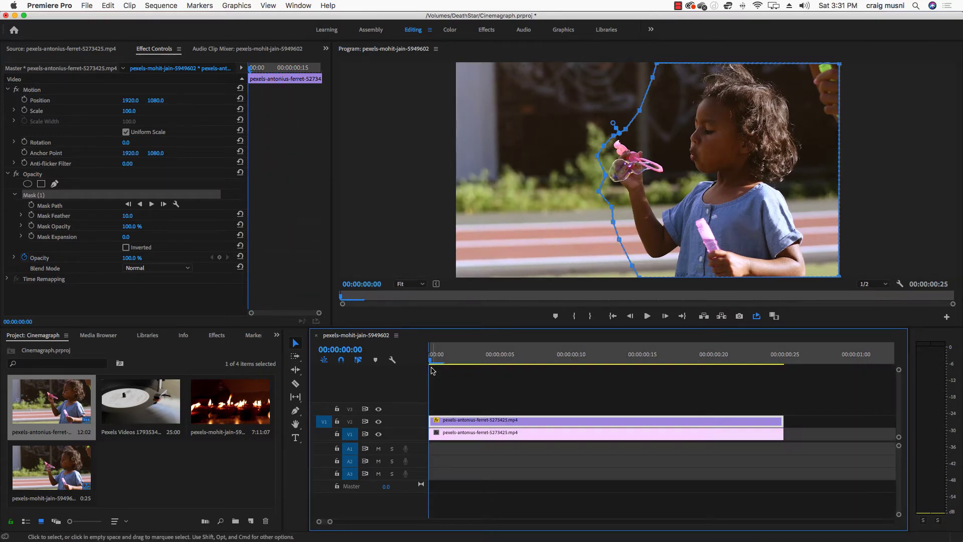
Set the sequence out point at about 00:00:00:14 and return the playhead to the start
{"action": "left_click_drag", "start_coordinate": [431, 363], "coordinate": [570, 368]}
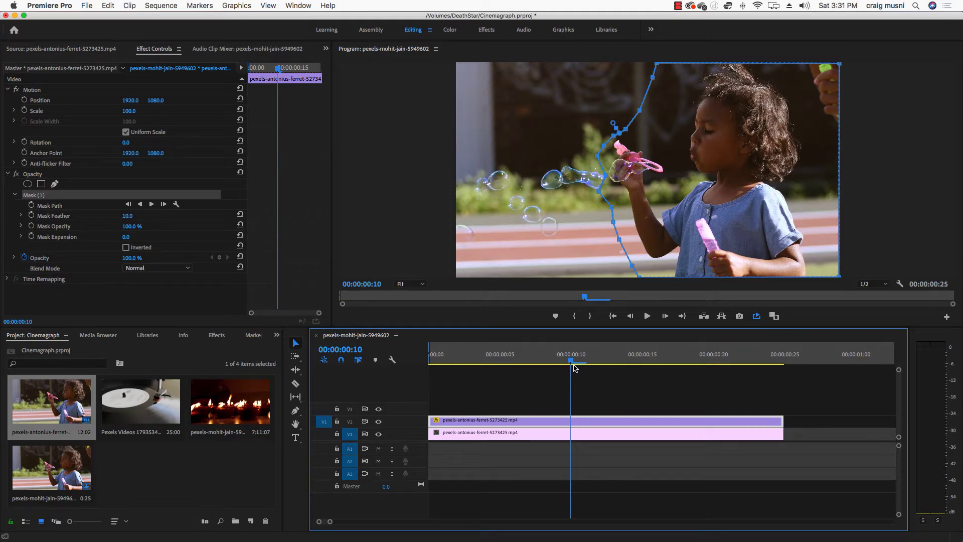
{"action": "left_click_drag", "start_coordinate": [576, 368], "coordinate": [616, 369]}
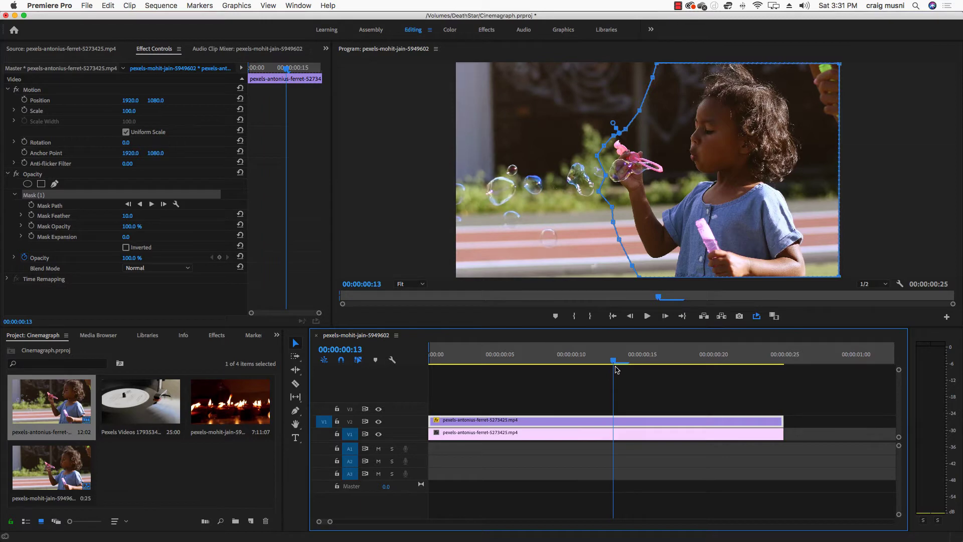
{"action": "key", "text": "o"}
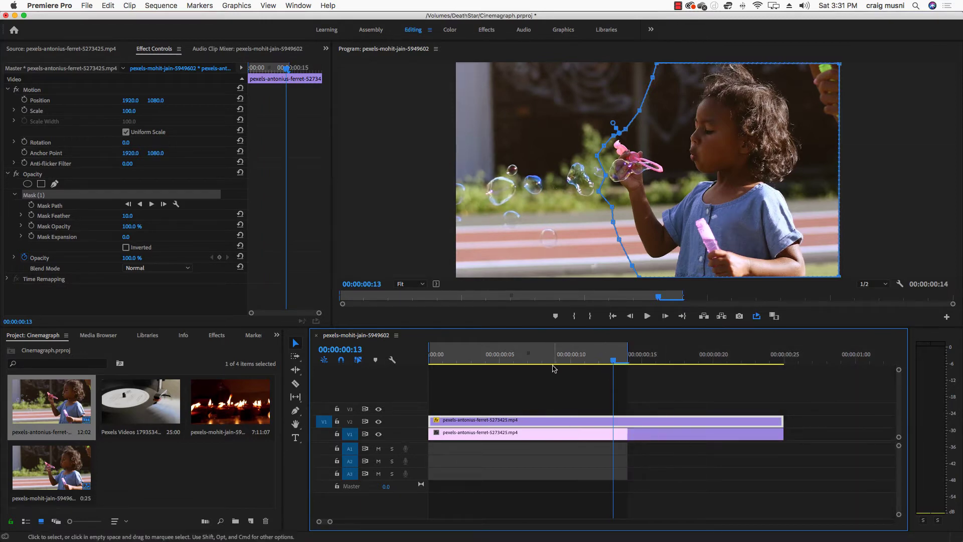
{"action": "left_click_drag", "start_coordinate": [614, 364], "coordinate": [430, 365]}
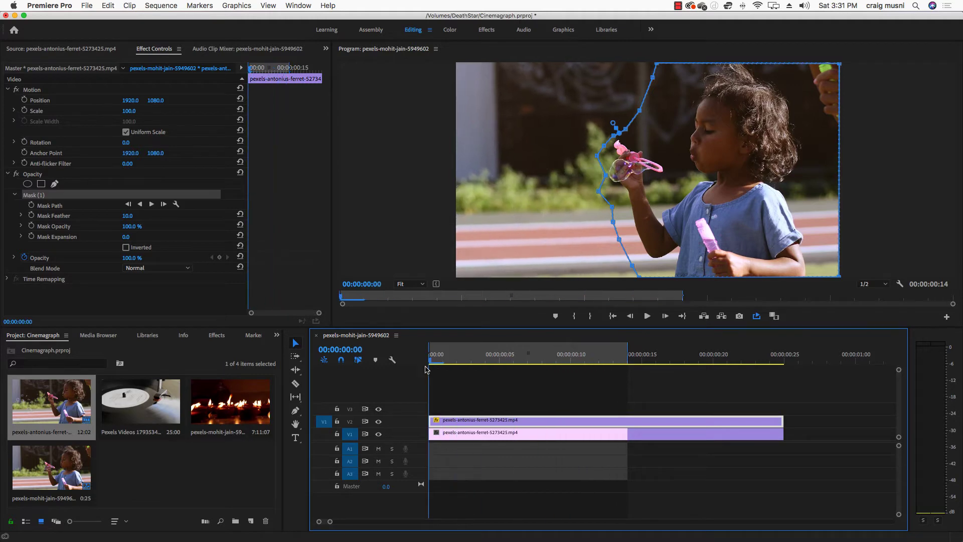
Preview the bubble frames, then select the V2 clip and show its Mask (1) outline
{"action": "left_click", "coordinate": [712, 389]}
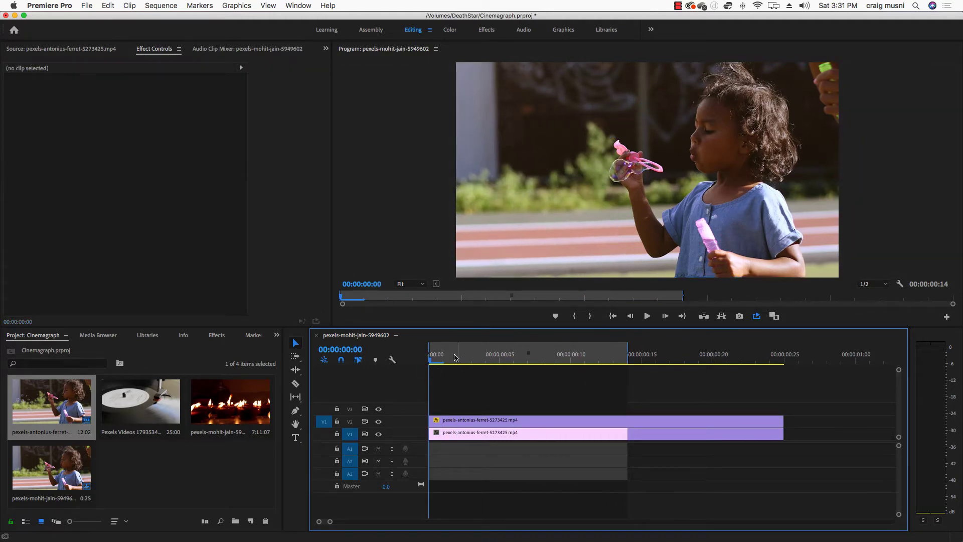
{"action": "left_click_drag", "start_coordinate": [454, 360], "coordinate": [528, 363]}
{"action": "left_click", "coordinate": [586, 422]}
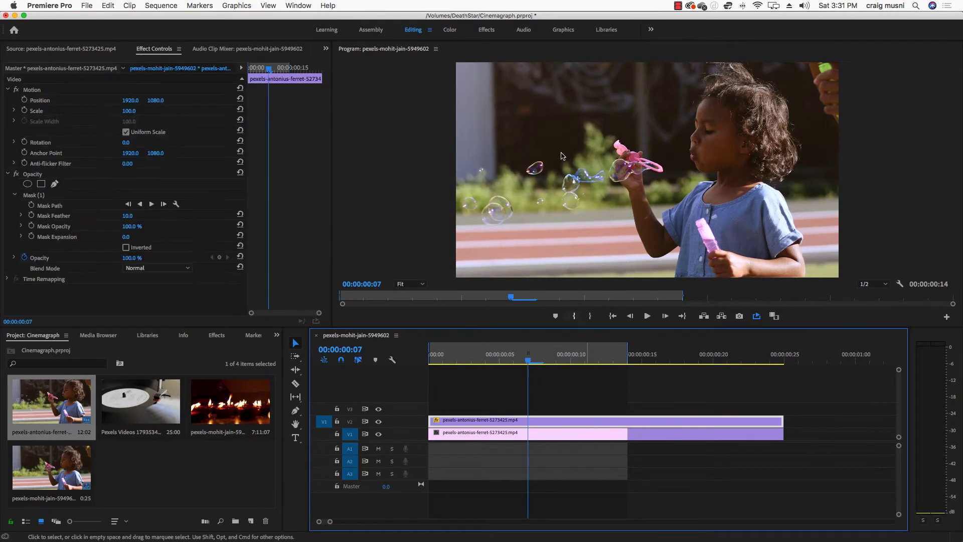
{"action": "left_click", "coordinate": [27, 195]}
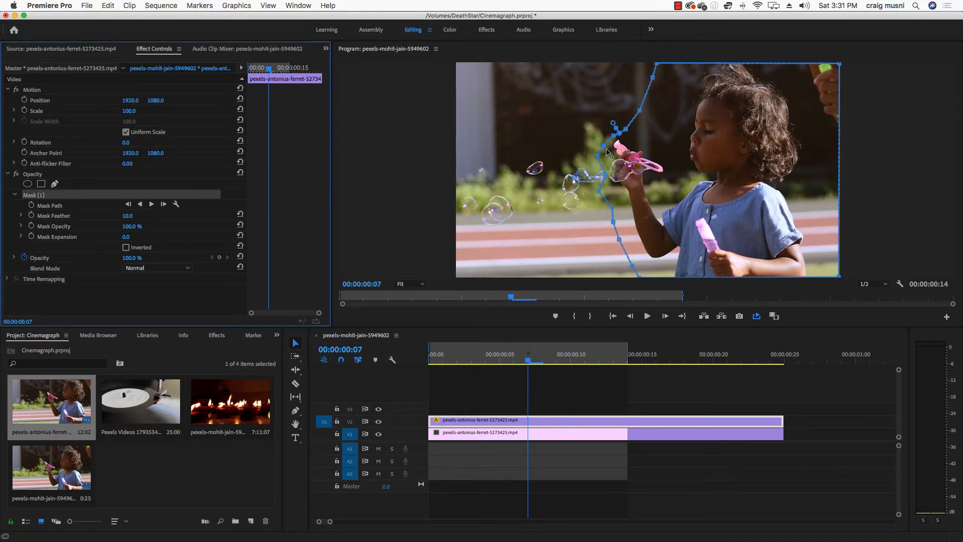
{"action": "left_click", "coordinate": [604, 146]}
Reshape the mask path above the wand and scrub to verify bubbles stay outside
{"action": "left_click_drag", "start_coordinate": [596, 134], "coordinate": [585, 121]}
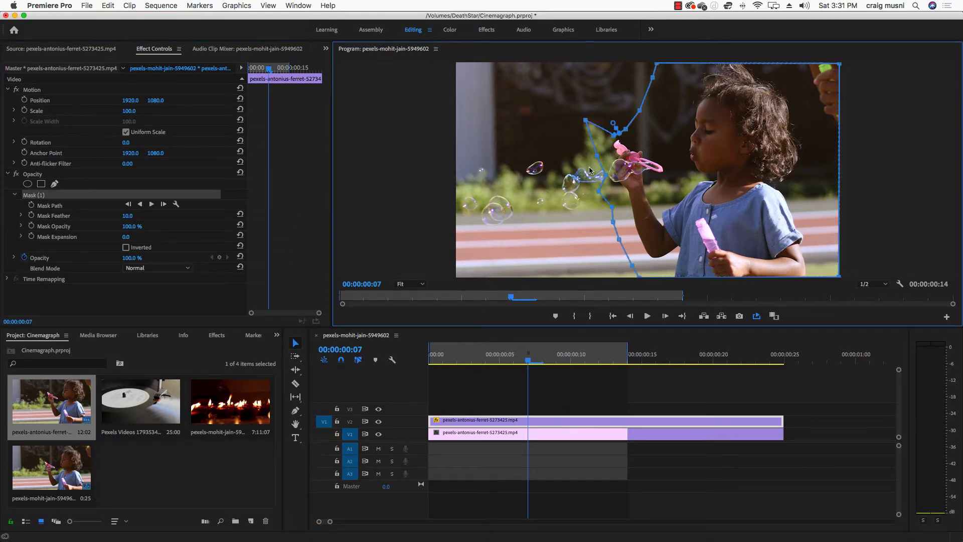
{"action": "left_click_drag", "start_coordinate": [596, 153], "coordinate": [576, 147]}
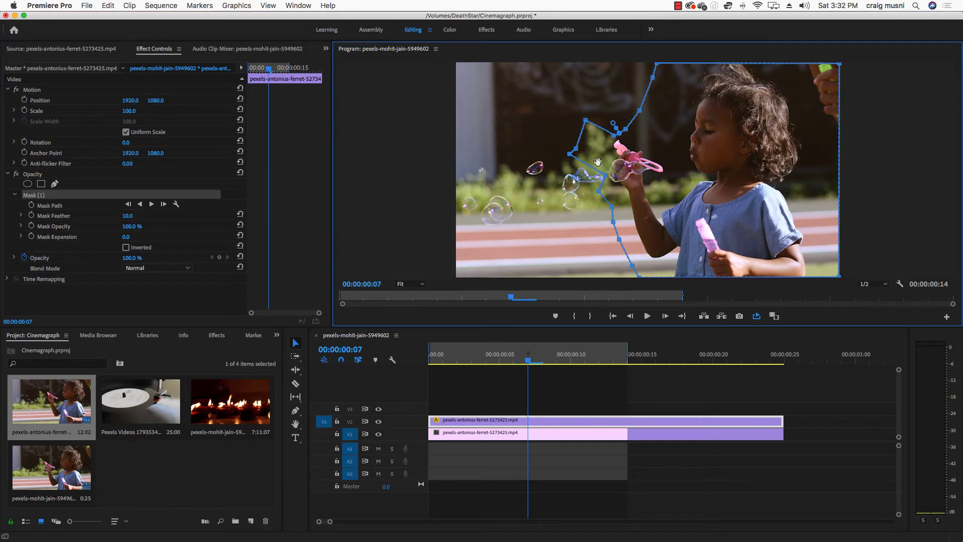
{"action": "left_click_drag", "start_coordinate": [575, 150], "coordinate": [577, 136]}
{"action": "left_click", "coordinate": [546, 360]}
{"action": "left_click", "coordinate": [551, 367]}
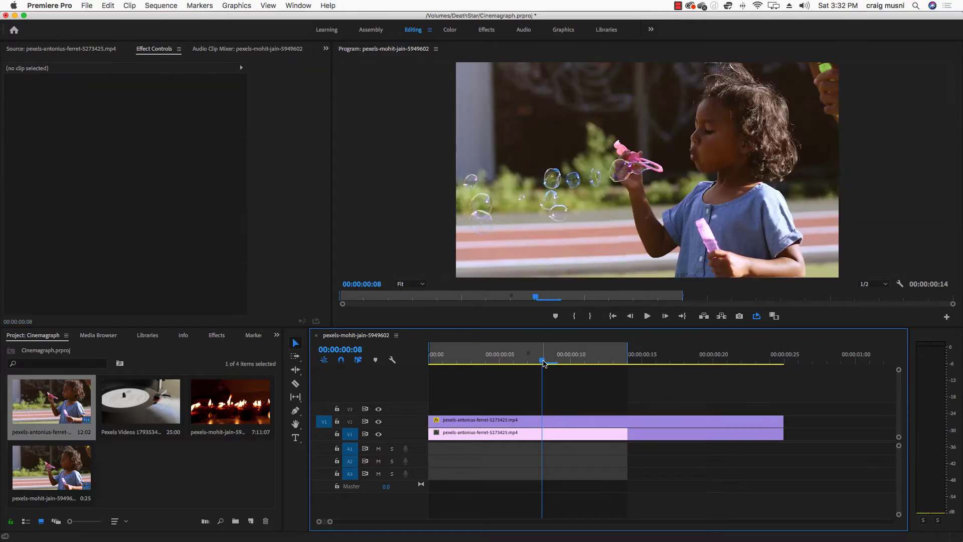
{"action": "left_click_drag", "start_coordinate": [545, 363], "coordinate": [442, 362]}
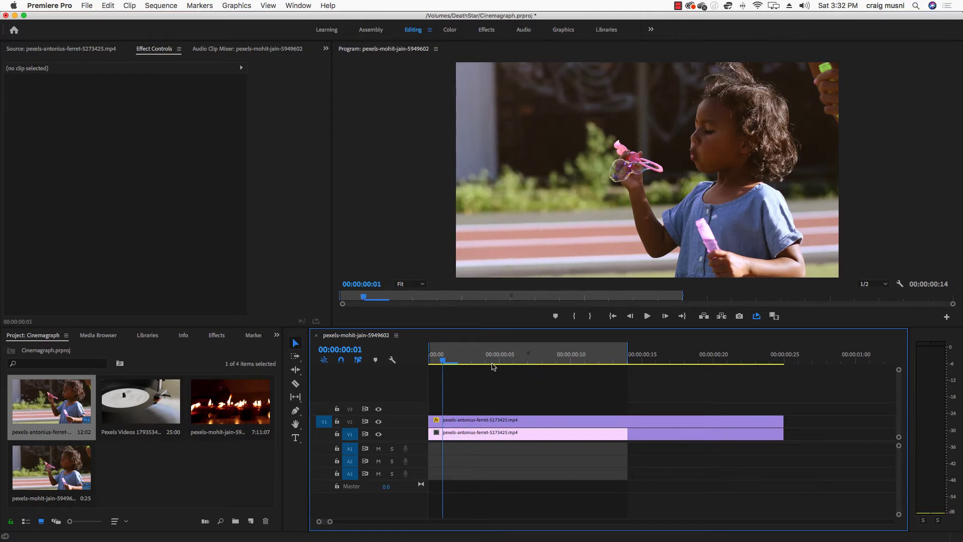
{"action": "left_click", "coordinate": [758, 318]}
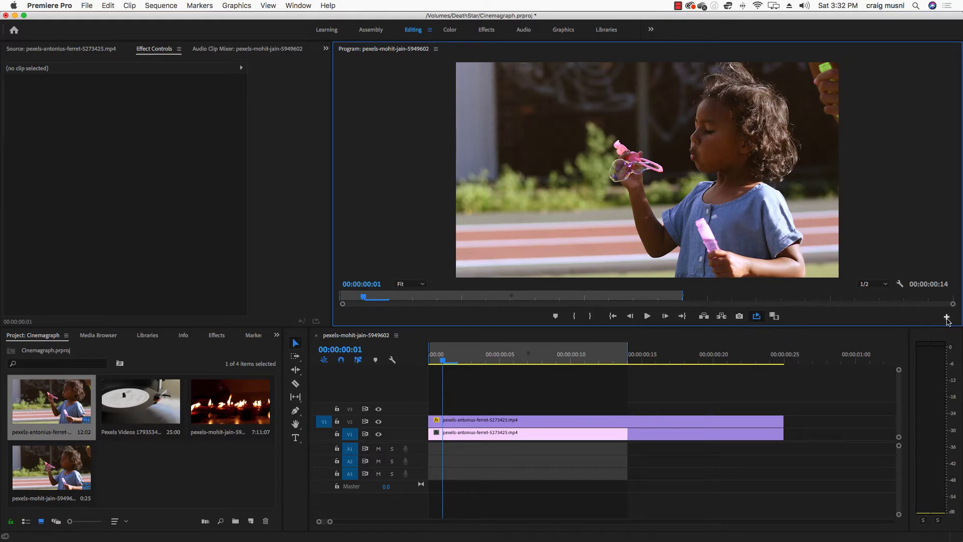
{"action": "left_click", "coordinate": [947, 317]}
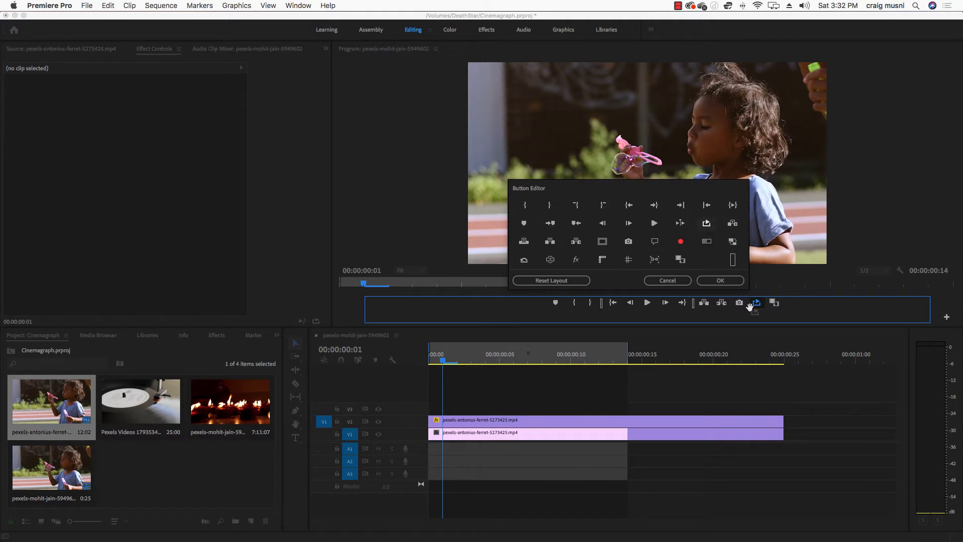
{"action": "left_click_drag", "start_coordinate": [750, 307], "coordinate": [751, 304]}
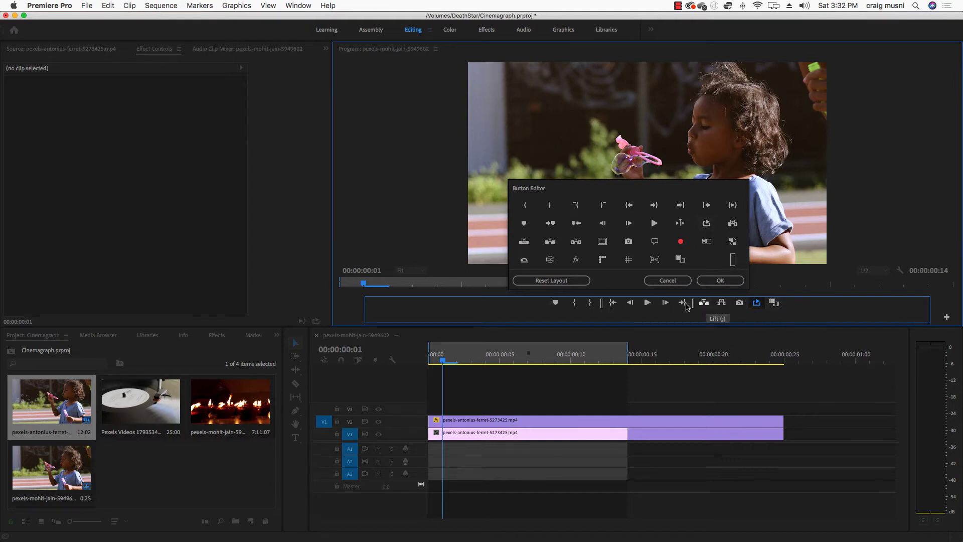
{"action": "left_click", "coordinate": [720, 280]}
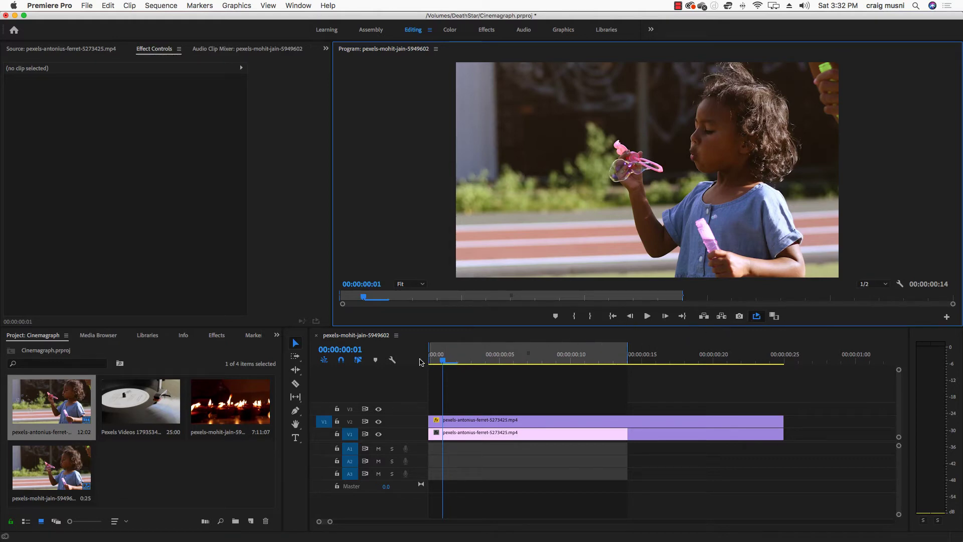
Preview the loop, then trim the V2 and V1 clip ends to the out point
{"action": "key", "text": "space"}
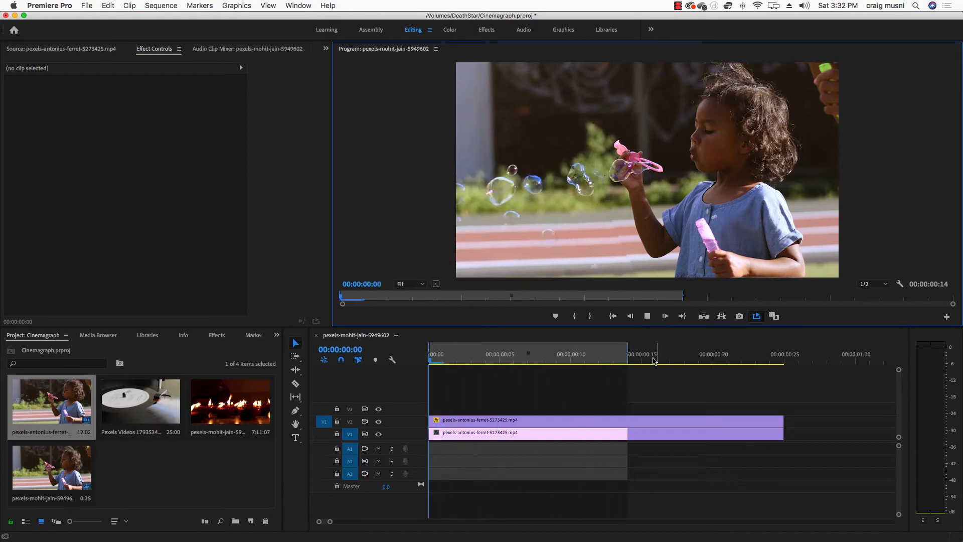
{"action": "left_click", "coordinate": [647, 316]}
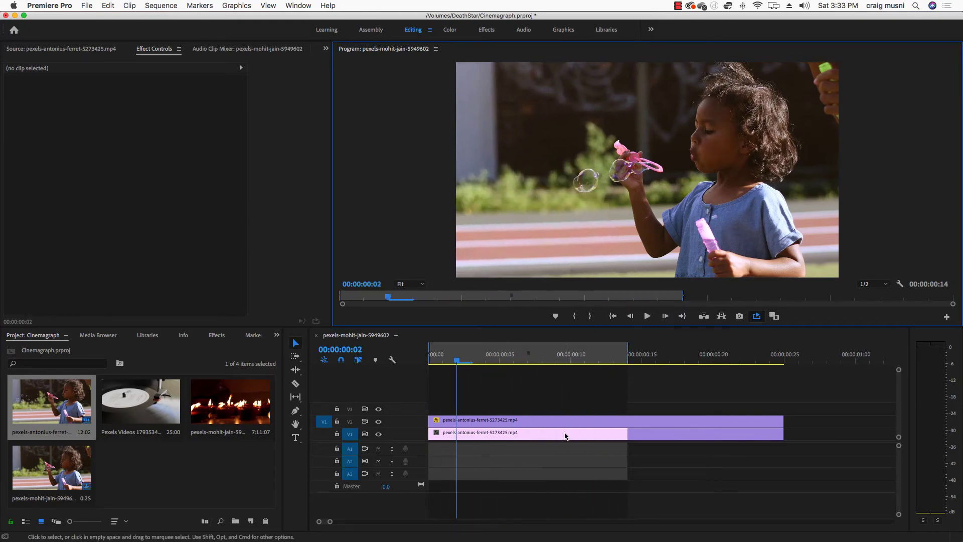
{"action": "left_click_drag", "start_coordinate": [783, 421], "coordinate": [626, 422]}
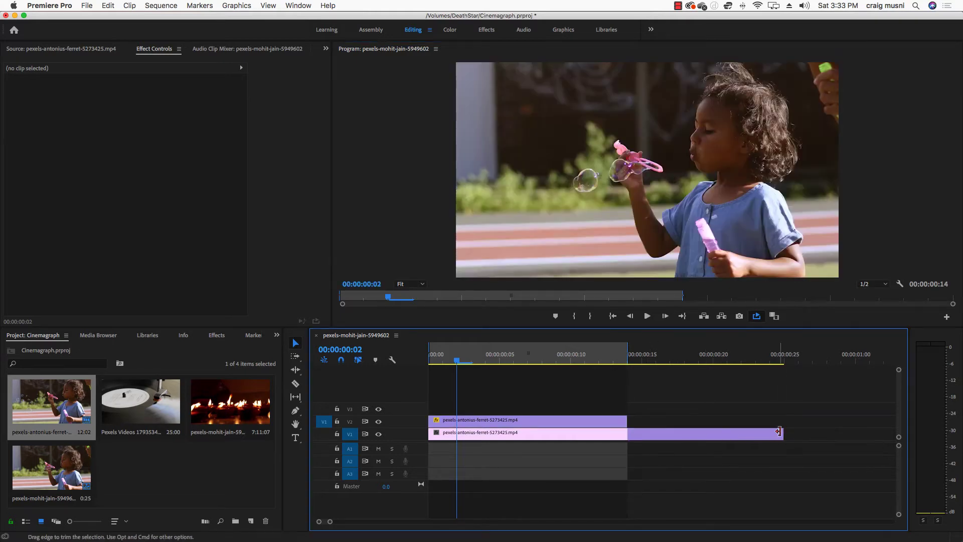
{"action": "left_click_drag", "start_coordinate": [782, 434], "coordinate": [627, 435]}
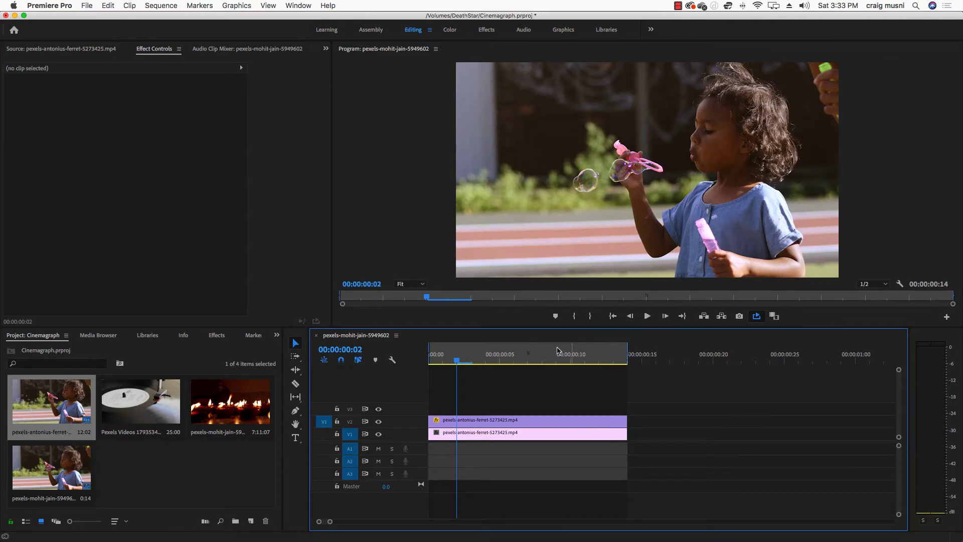
Set the V1 ferret clip's speed to 50% in Speed/Duration
{"action": "right_click", "coordinate": [507, 437]}
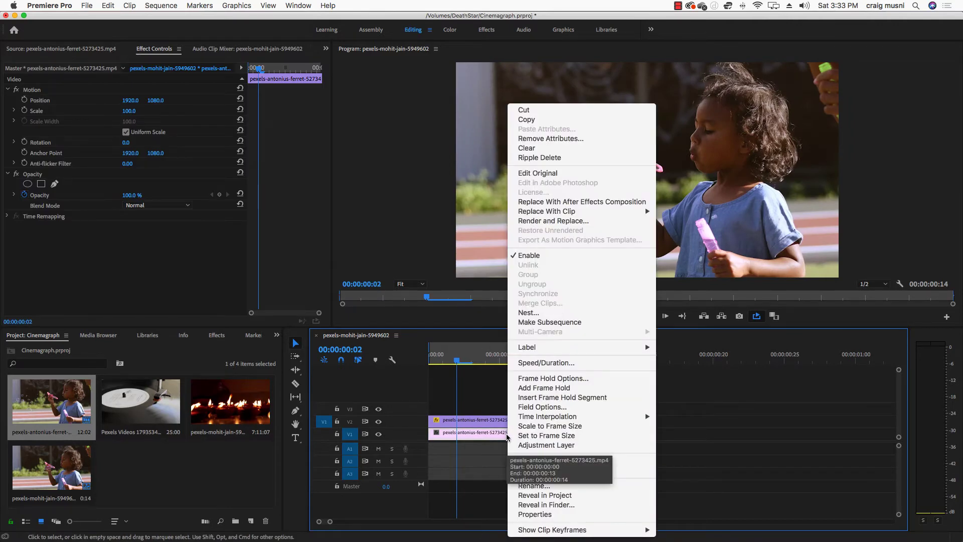
{"action": "left_click", "coordinate": [567, 363]}
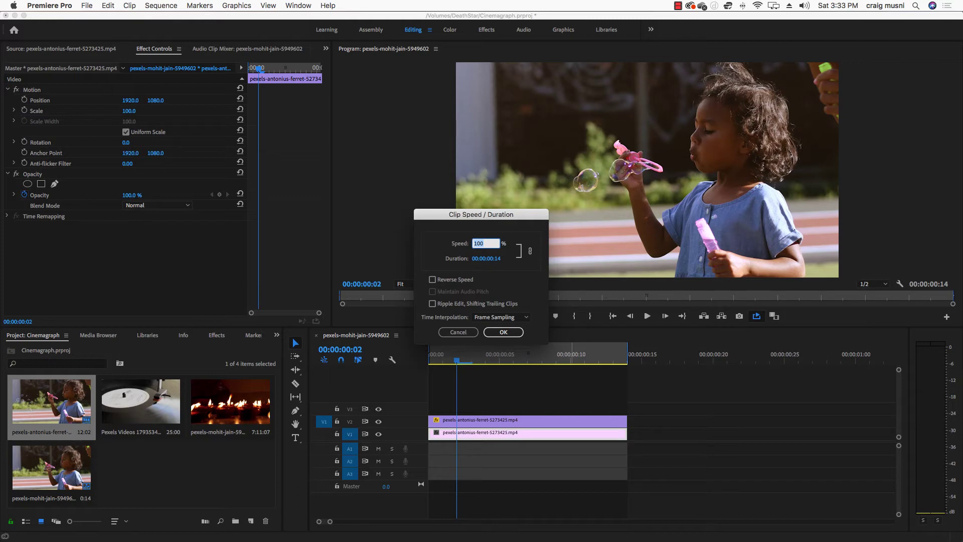
{"action": "type", "text": "50"}
{"action": "key", "text": "Return"}
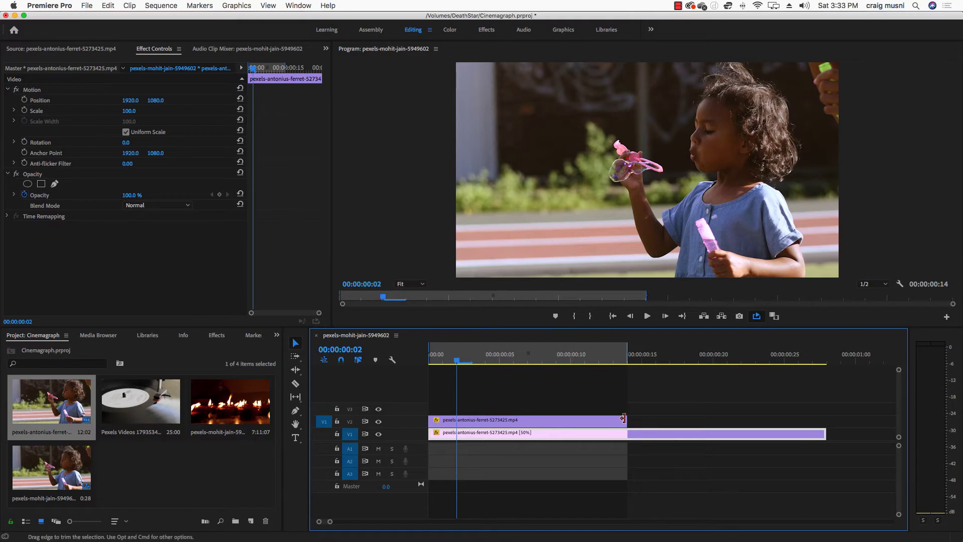
Extend the V2 clip to the new end, set the out point there, and play the loop
{"action": "left_click_drag", "start_coordinate": [622, 414], "coordinate": [825, 434]}
{"action": "left_click", "coordinate": [828, 357]}
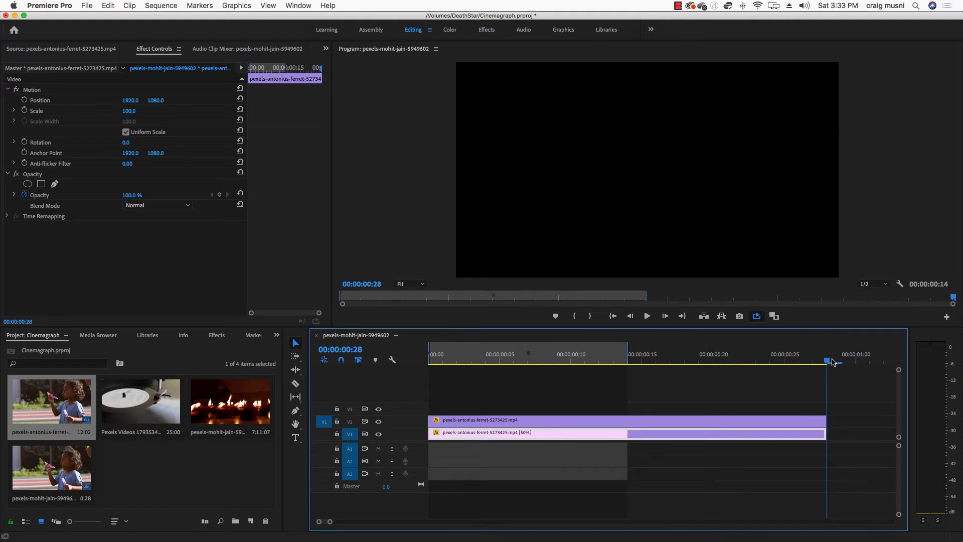
{"action": "key", "text": "o"}
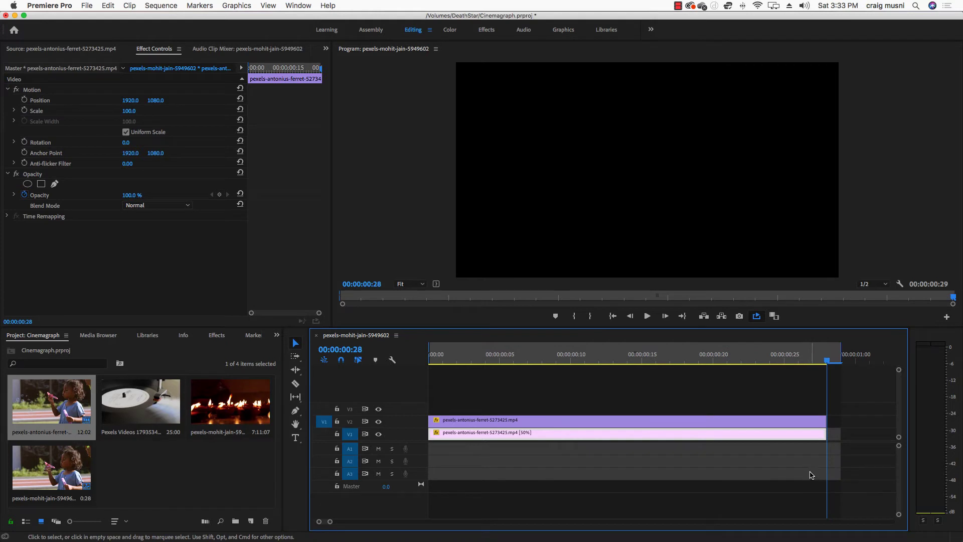
{"action": "left_click", "coordinate": [649, 319]}
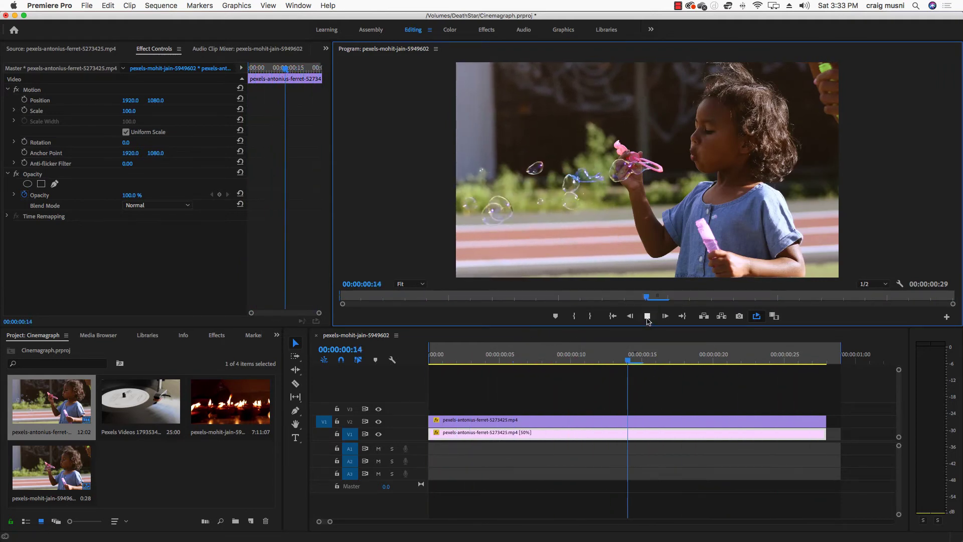
{"action": "key", "text": "space"}
{"action": "mouse_move", "coordinate": [331, 522]}
{"action": "left_mouse_down"}
{"action": "mouse_move", "coordinate": [398, 522]}
{"action": "mouse_move", "coordinate": [337, 521]}
{"action": "left_mouse_up"}
Slow the V1 clip to 25% speed, stretch V2 to the sequence end, and play
{"action": "right_click", "coordinate": [490, 440]}
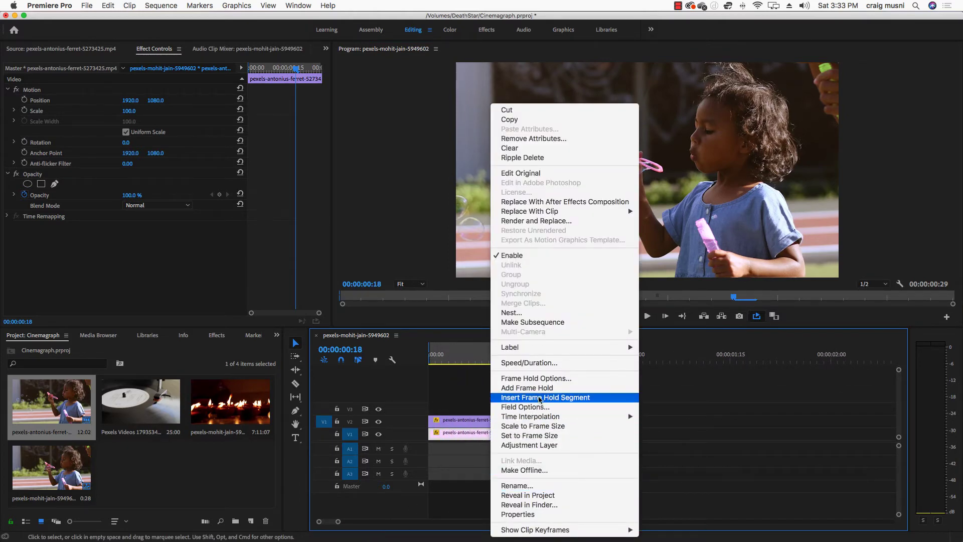
{"action": "left_click", "coordinate": [536, 364]}
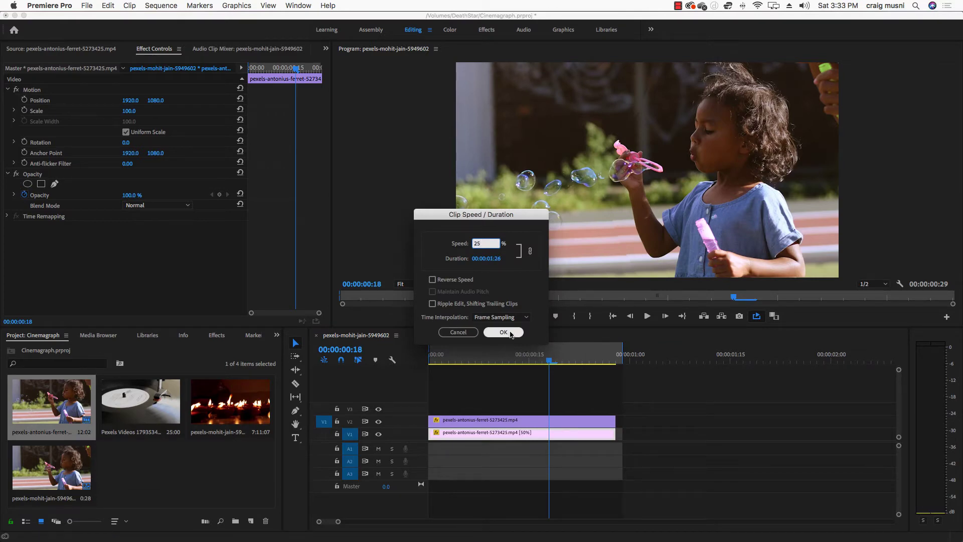
{"action": "key", "text": "Return"}
{"action": "left_click_drag", "start_coordinate": [618, 422], "coordinate": [802, 437]}
{"action": "left_click_drag", "start_coordinate": [823, 358], "coordinate": [808, 360]}
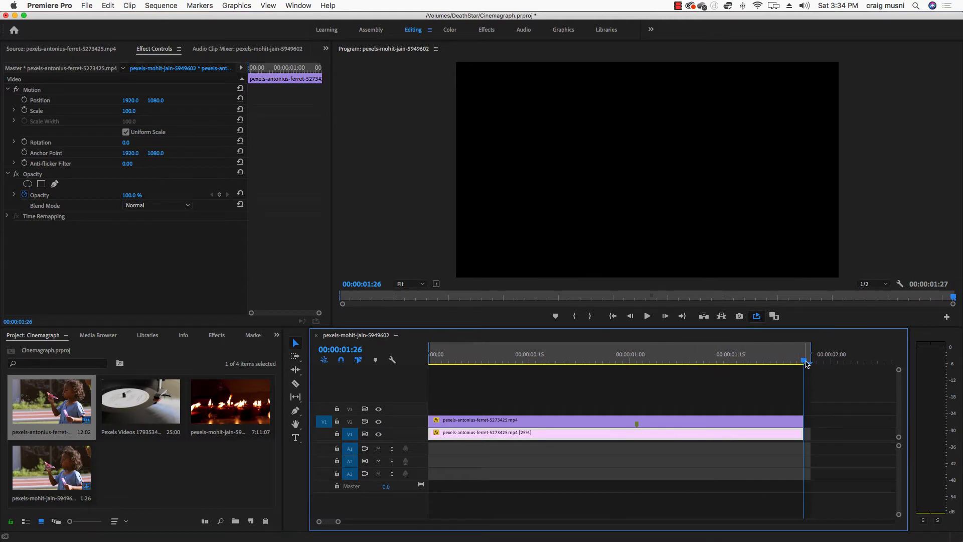
{"action": "left_click", "coordinate": [647, 316]}
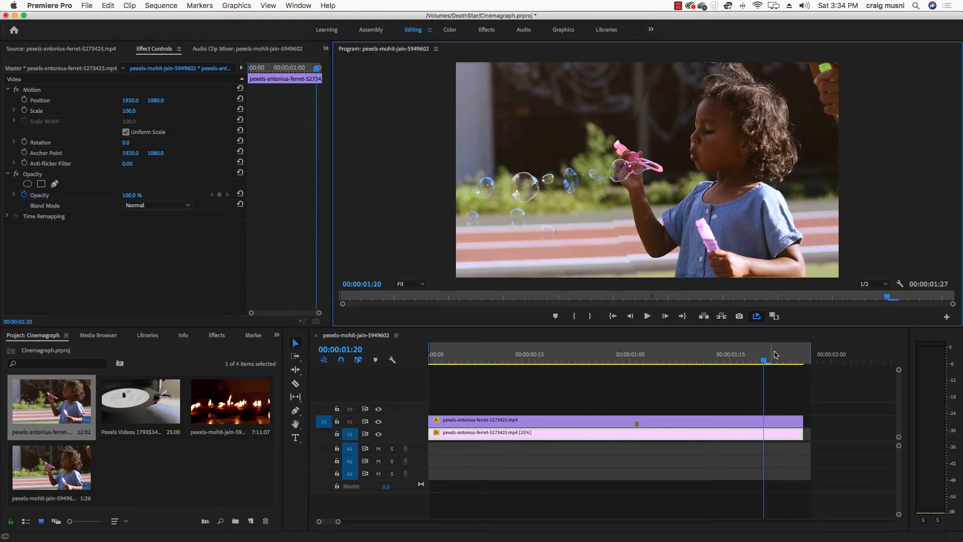
Mark an Out point near 00:00:01:20 and an In point at 00:00:00:20, then loop-play the range
{"action": "key", "text": "o"}
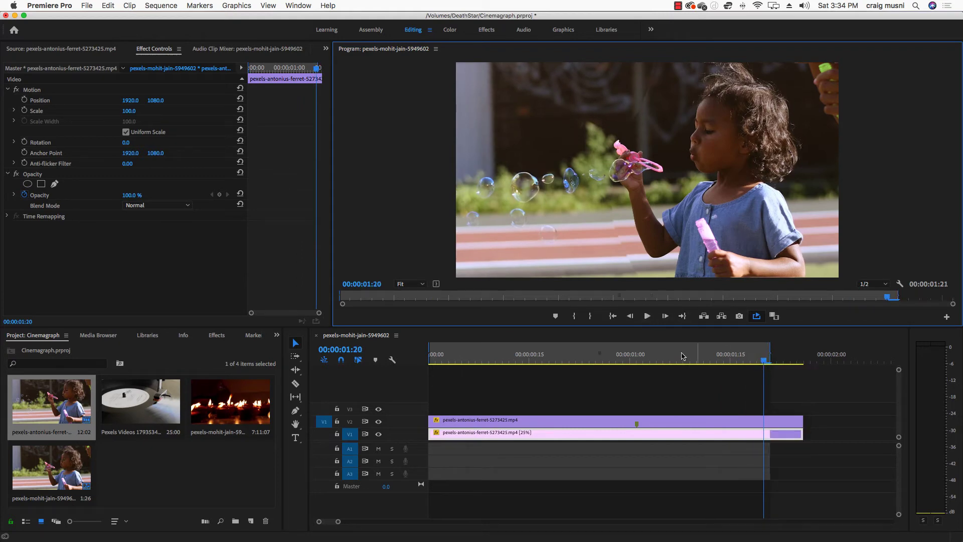
{"action": "left_click", "coordinate": [646, 316]}
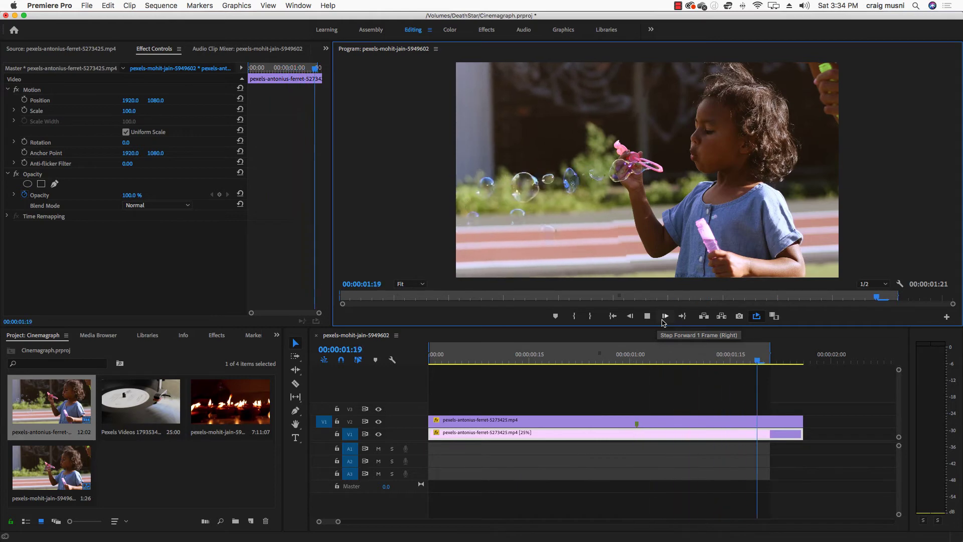
{"action": "key", "text": "space"}
{"action": "left_click_drag", "start_coordinate": [435, 362], "coordinate": [564, 362]}
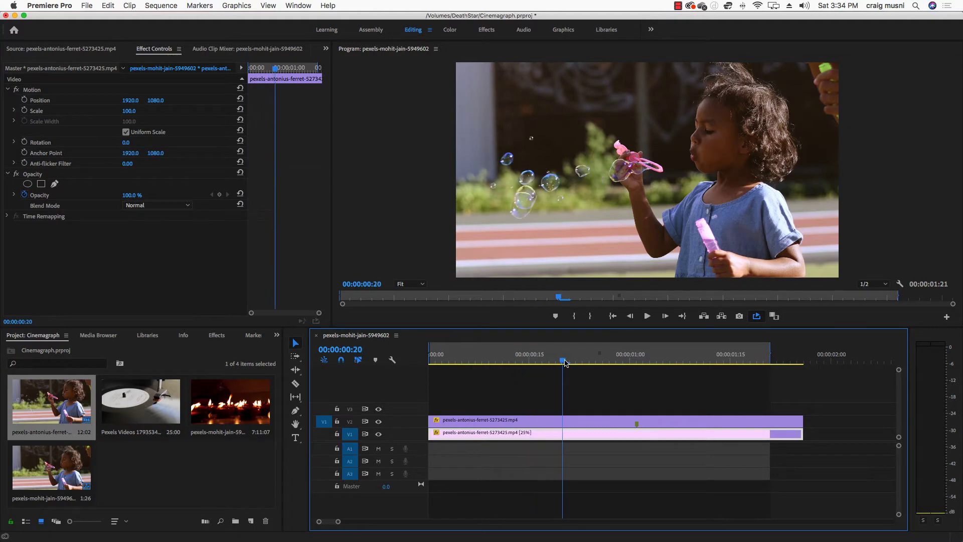
{"action": "key", "text": "i"}
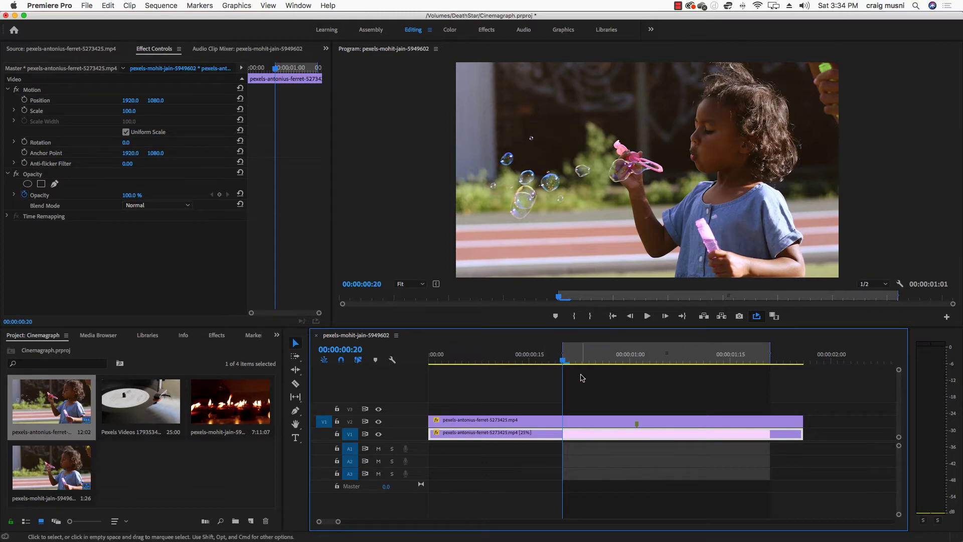
{"action": "key", "text": "space"}
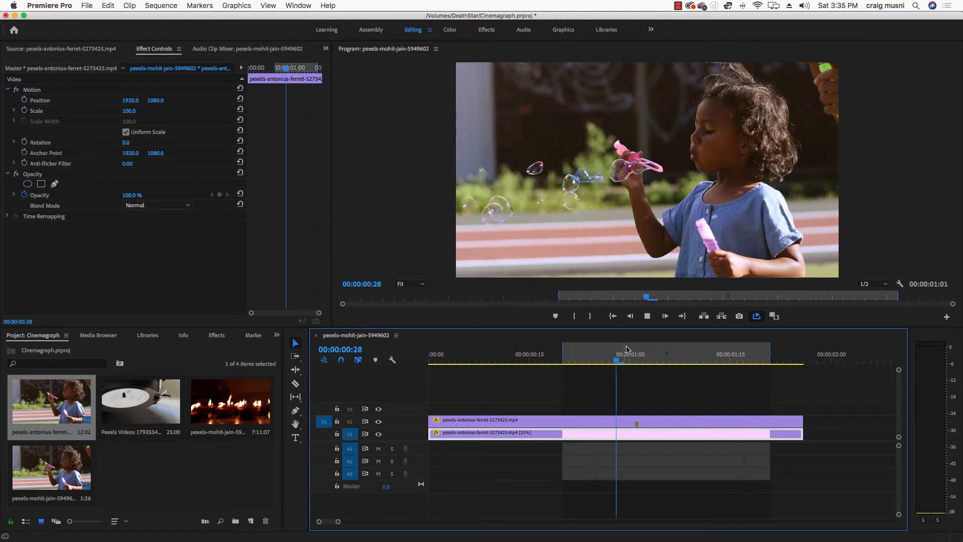
Trim both clips to the In/Out range and delete the gap so they start at zero
{"action": "left_click", "coordinate": [647, 315]}
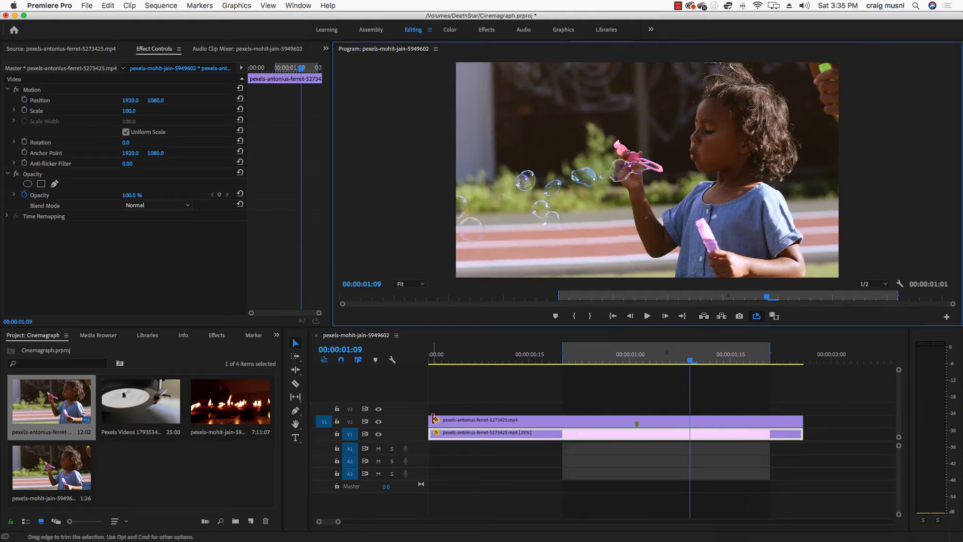
{"action": "left_click_drag", "start_coordinate": [435, 422], "coordinate": [562, 423]}
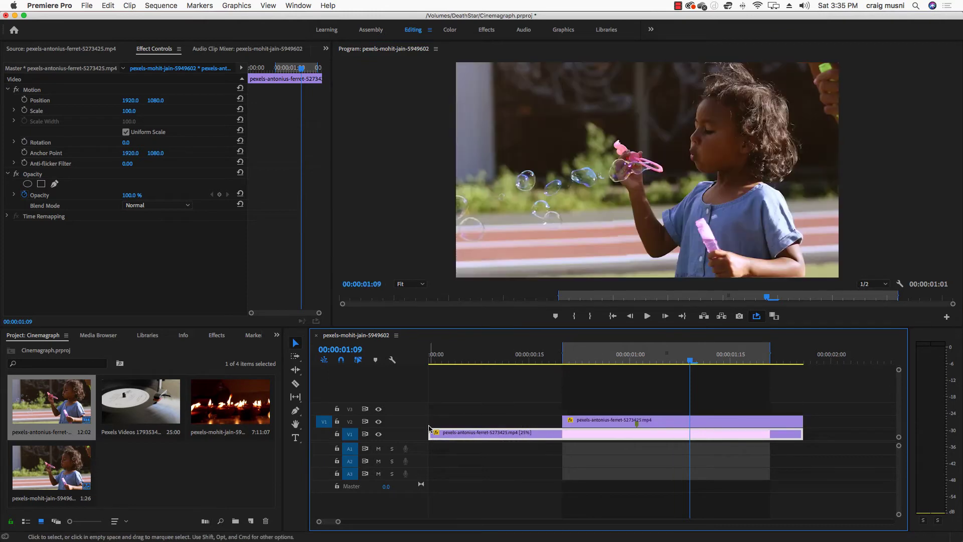
{"action": "left_click_drag", "start_coordinate": [430, 434], "coordinate": [562, 440]}
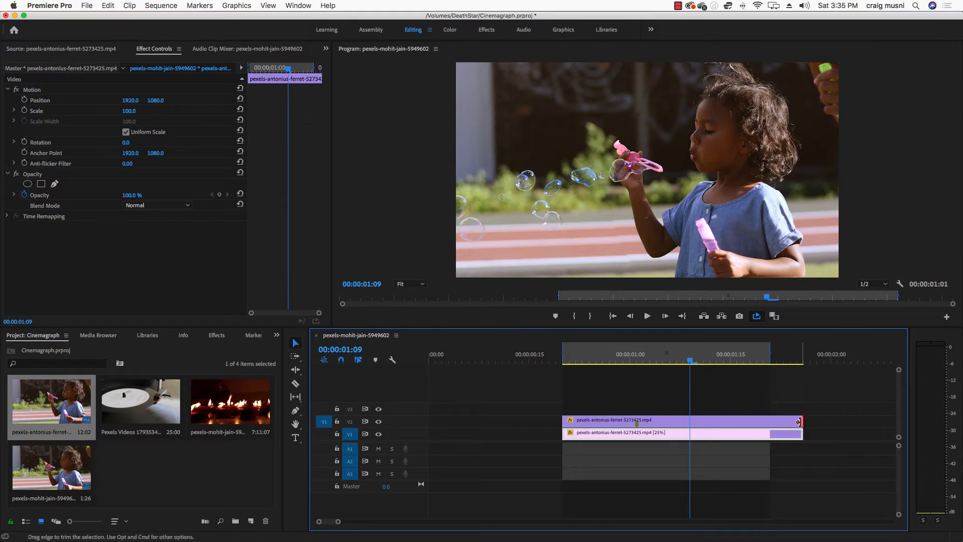
{"action": "left_click_drag", "start_coordinate": [799, 422], "coordinate": [770, 434]}
{"action": "left_click", "coordinate": [525, 426]}
{"action": "key", "text": "Delete"}
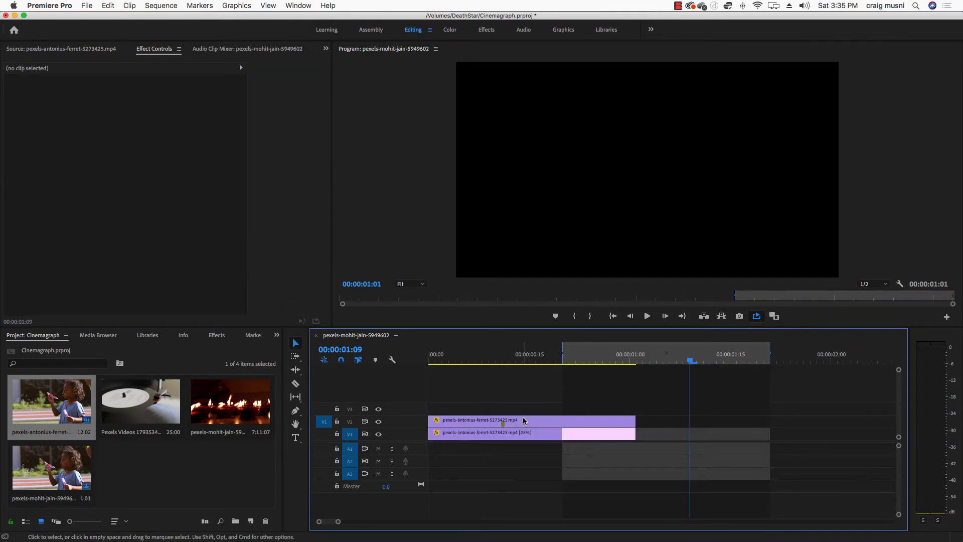
Clear the old In/Out points, mark the whole trimmed sequence, and play it
{"action": "right_click", "coordinate": [617, 356]}
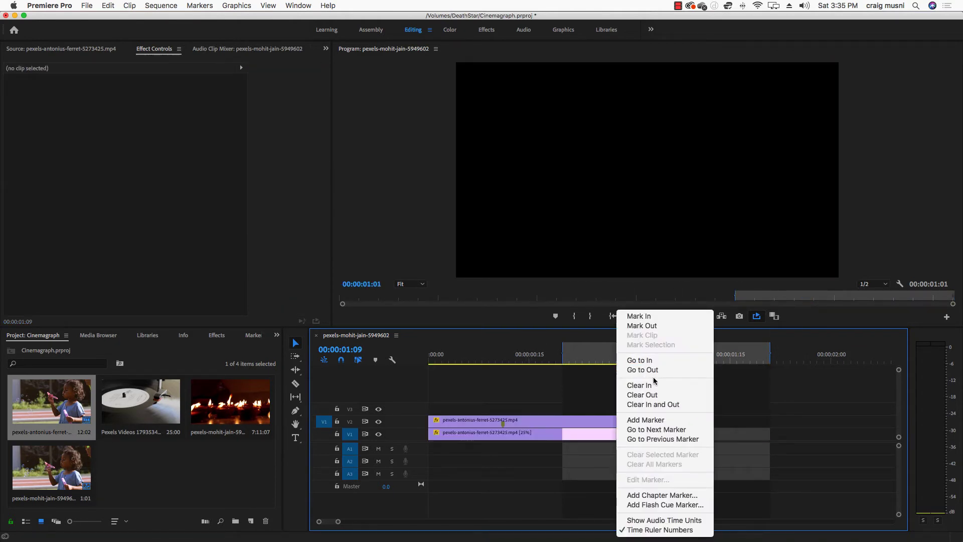
{"action": "left_click", "coordinate": [652, 405]}
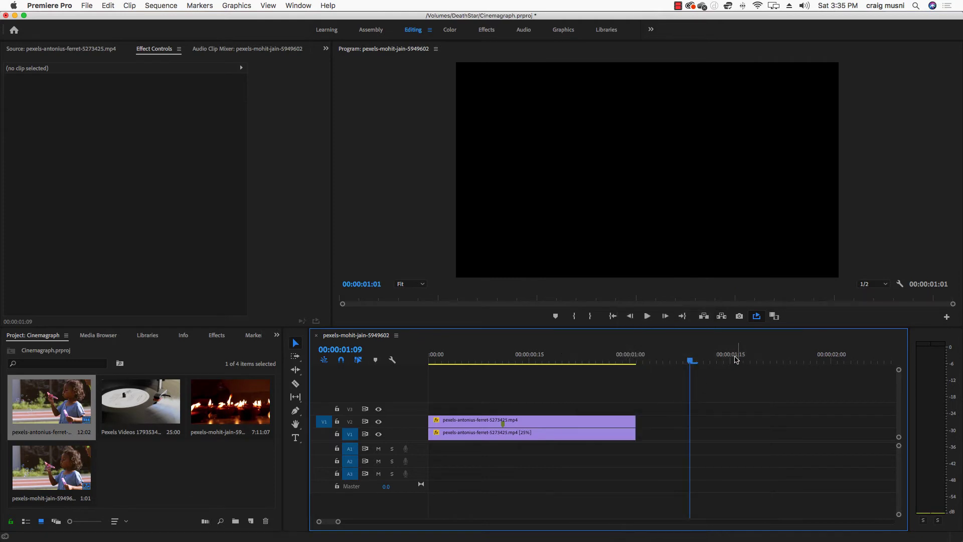
{"action": "mouse_move", "coordinate": [735, 359]}
{"action": "left_mouse_down"}
{"action": "mouse_move", "coordinate": [415, 354]}
{"action": "mouse_move", "coordinate": [637, 365]}
{"action": "left_mouse_up"}
{"action": "key", "text": "i"}
{"action": "key", "text": "o"}
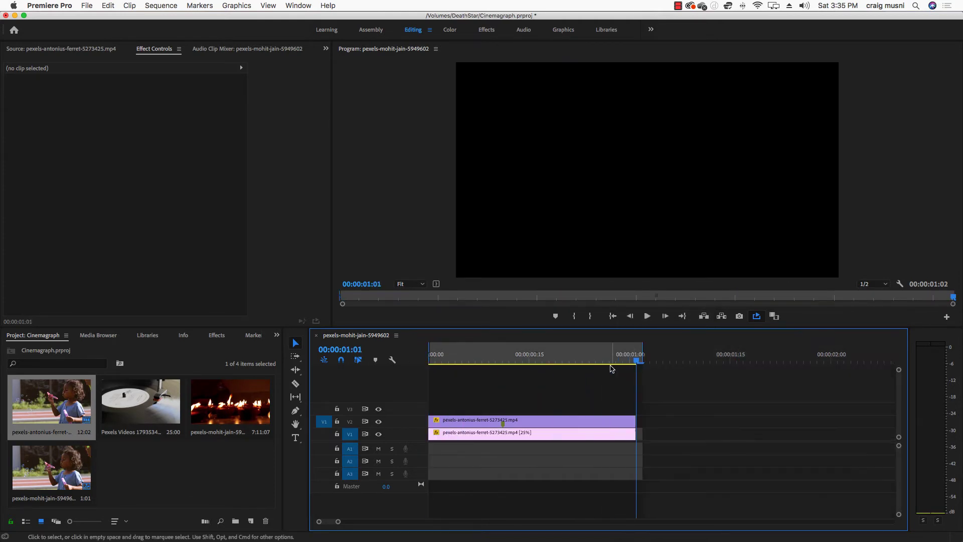
{"action": "left_click", "coordinate": [648, 317]}
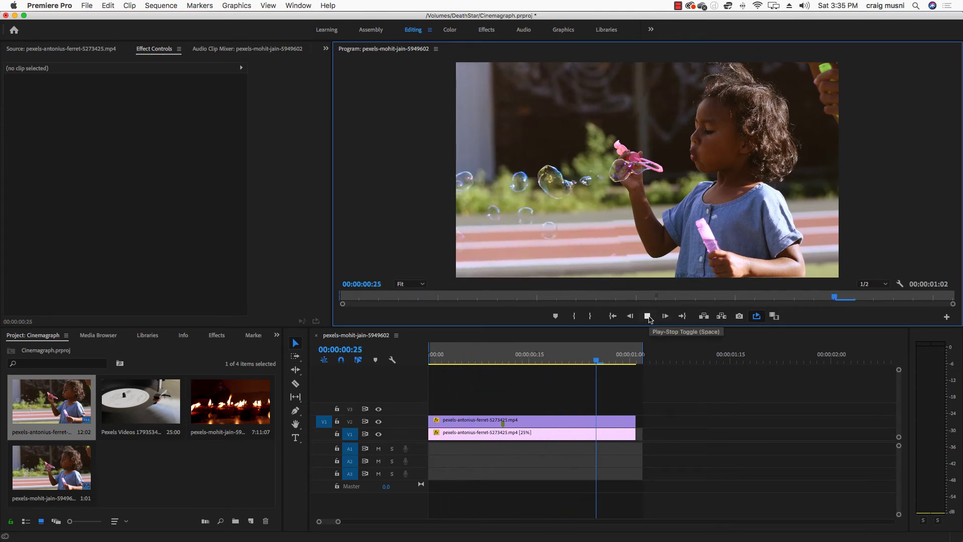
{"action": "left_click", "coordinate": [647, 316]}
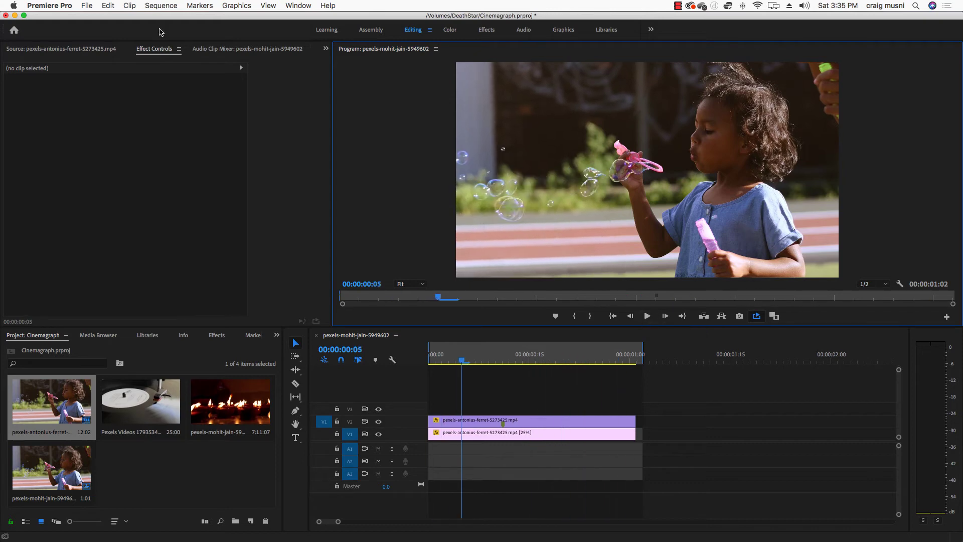
{"action": "left_click", "coordinate": [96, 6]}
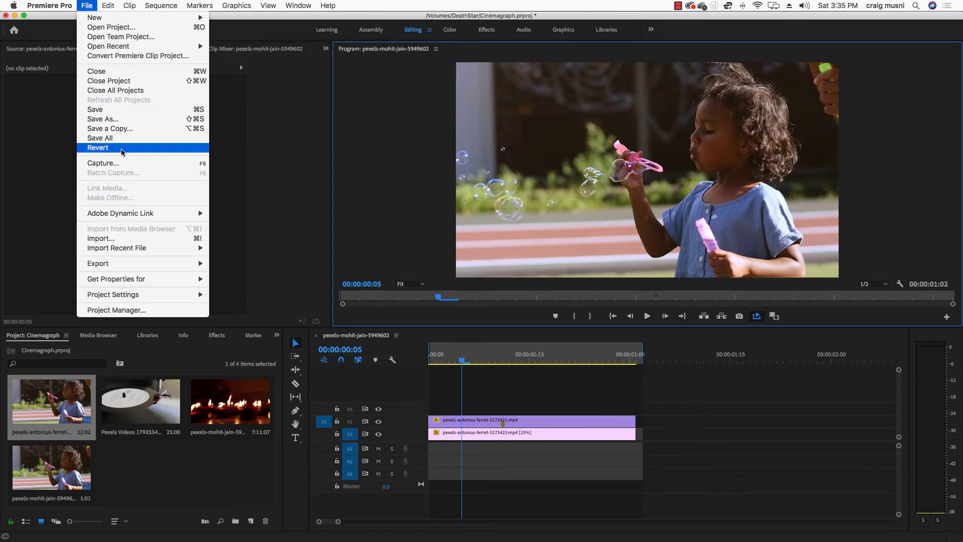
Open Export Settings and choose Animated GIF as the format
{"action": "mouse_move", "coordinate": [138, 264]}
{"action": "left_click", "coordinate": [241, 269]}
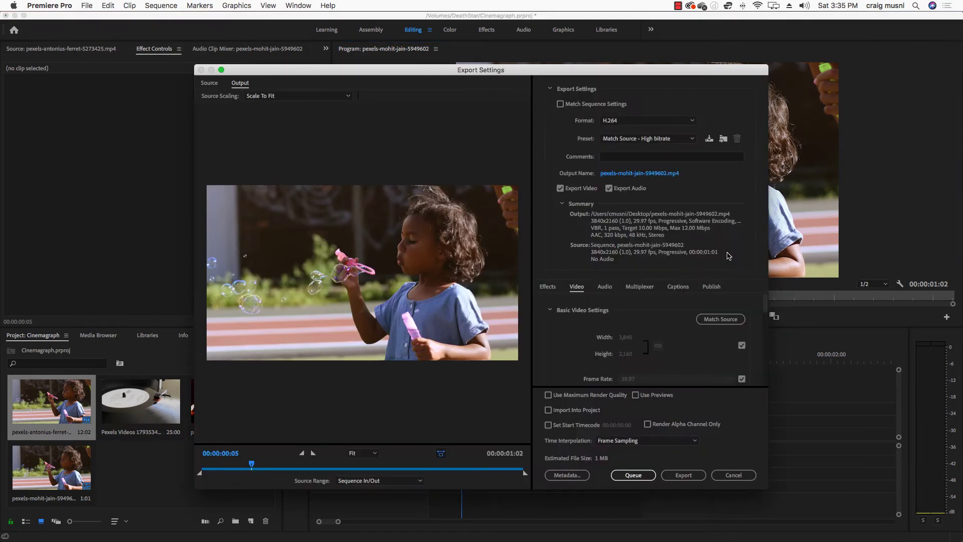
{"action": "left_click", "coordinate": [632, 126]}
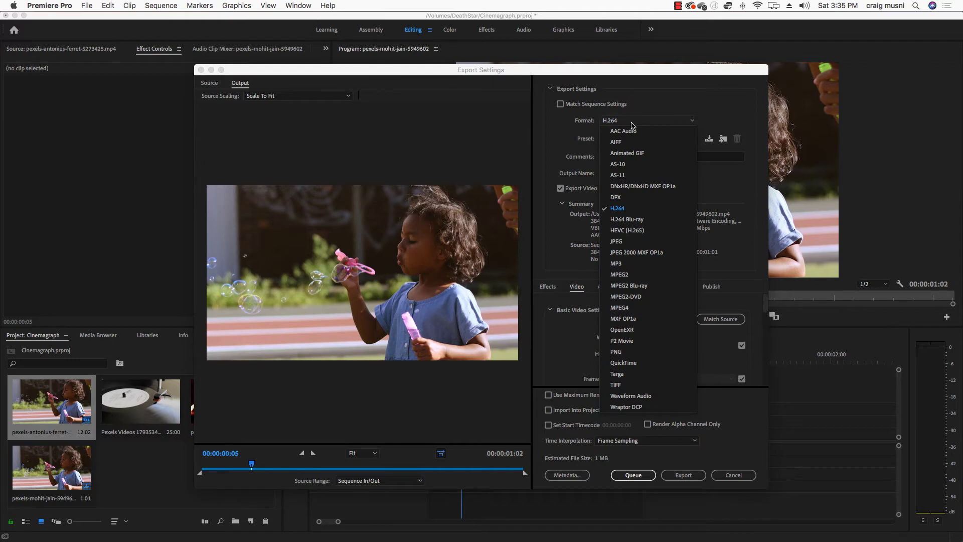
{"action": "left_click", "coordinate": [629, 152]}
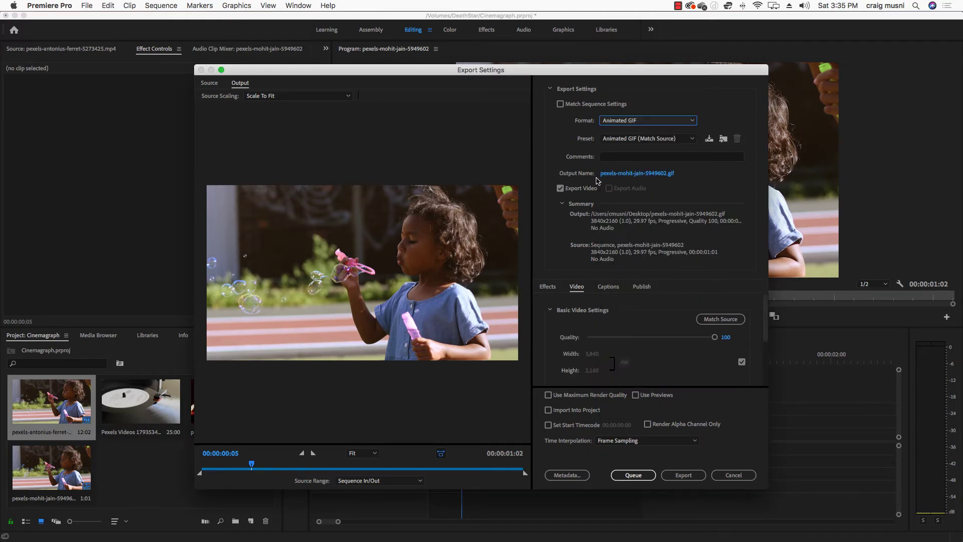
Name the output Girl with Bubble Cinemagraph.gif on the Desktop and export it
{"action": "left_click", "coordinate": [652, 177]}
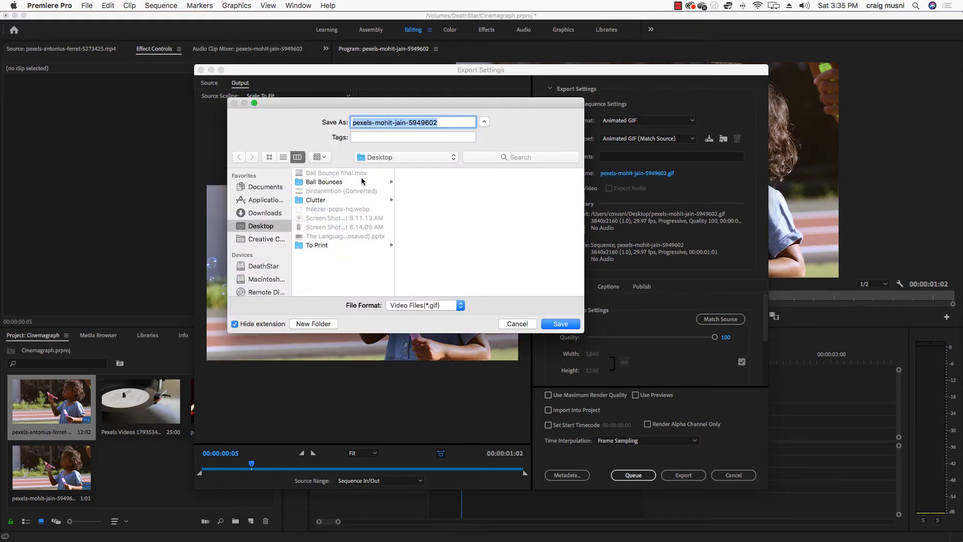
{"action": "type", "text": "Girl with Bubble Cinemagraph"}
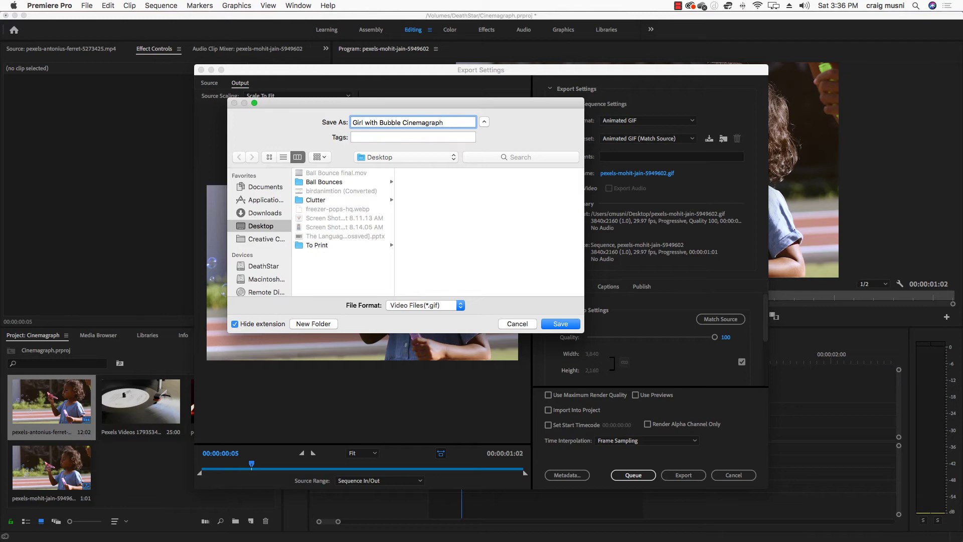
{"action": "left_click", "coordinate": [561, 323]}
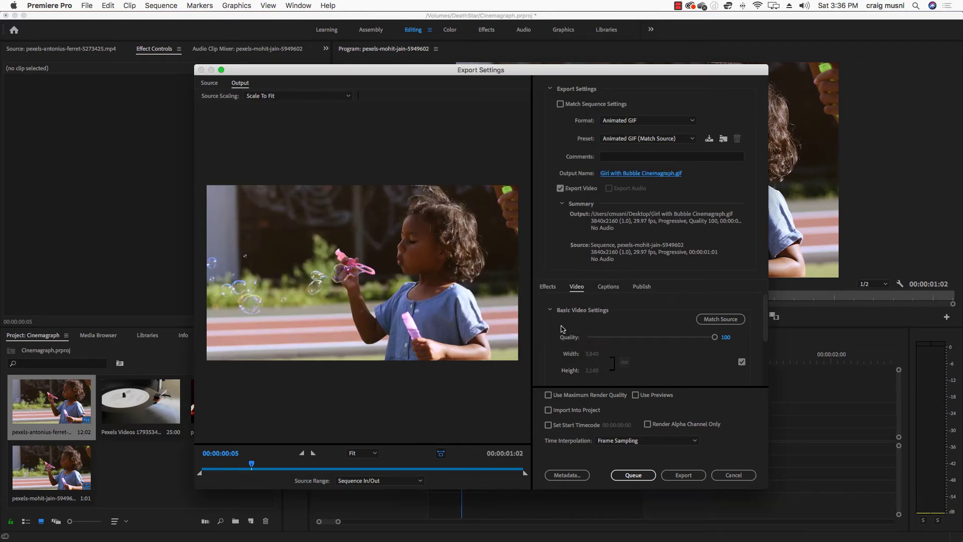
{"action": "left_click", "coordinate": [688, 478]}
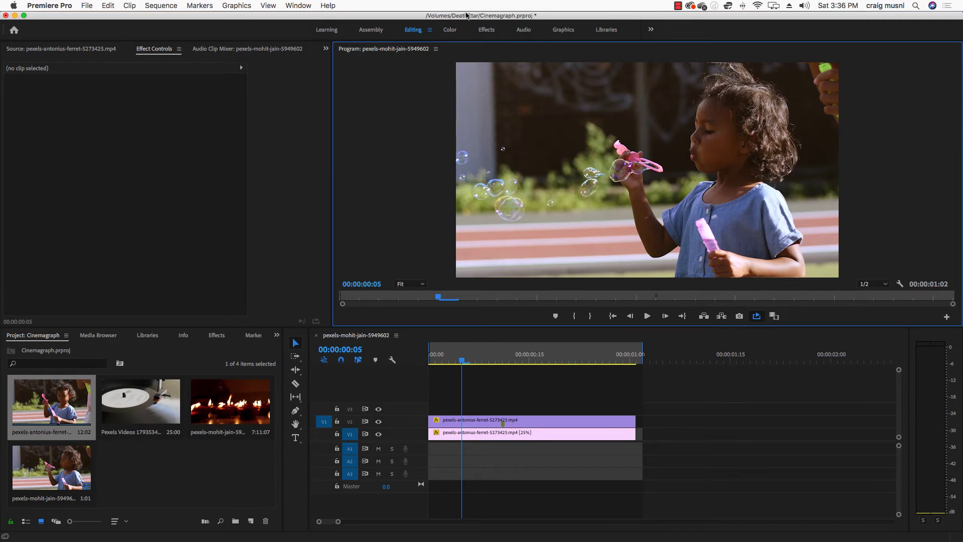
Move Premiere aside and close the Applications and Downloads folders and the Digg page
{"action": "left_click_drag", "start_coordinate": [466, 16], "coordinate": [374, 31]}
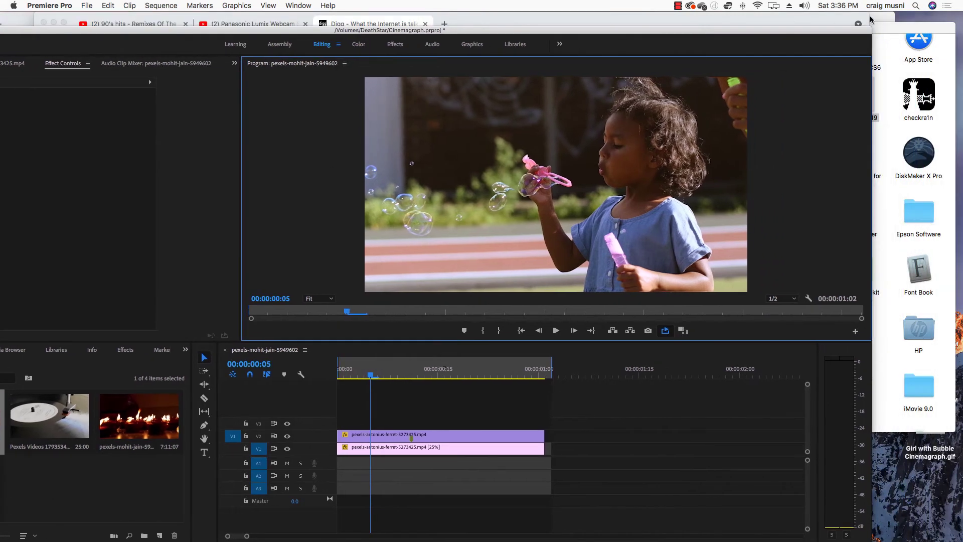
{"action": "left_click", "coordinate": [874, 31]}
{"action": "left_click", "coordinate": [516, 27]}
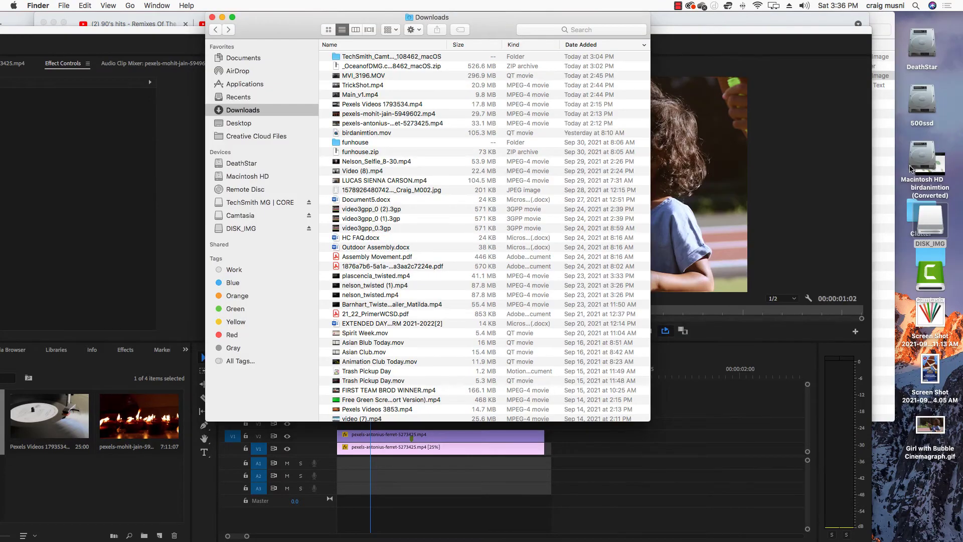
{"action": "left_click", "coordinate": [941, 443]}
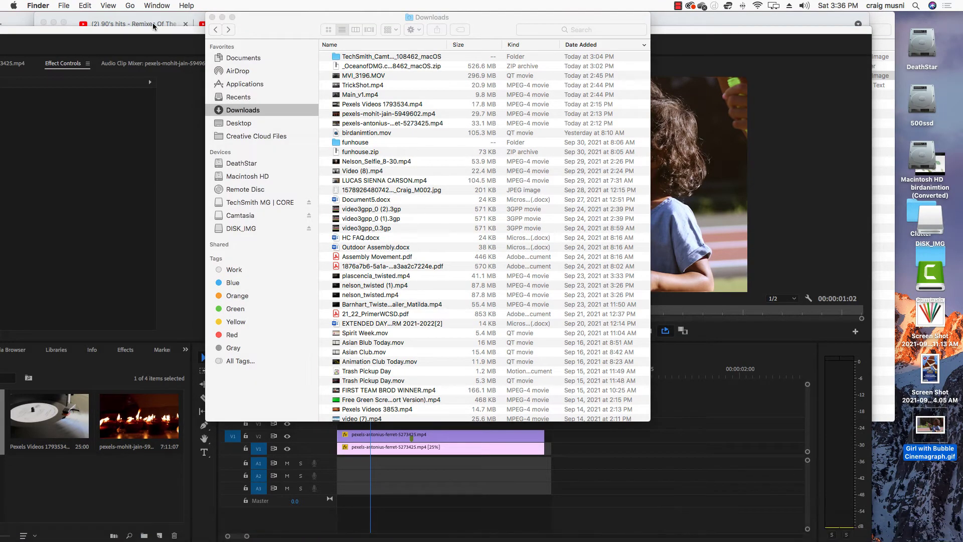
{"action": "left_click", "coordinate": [212, 17]}
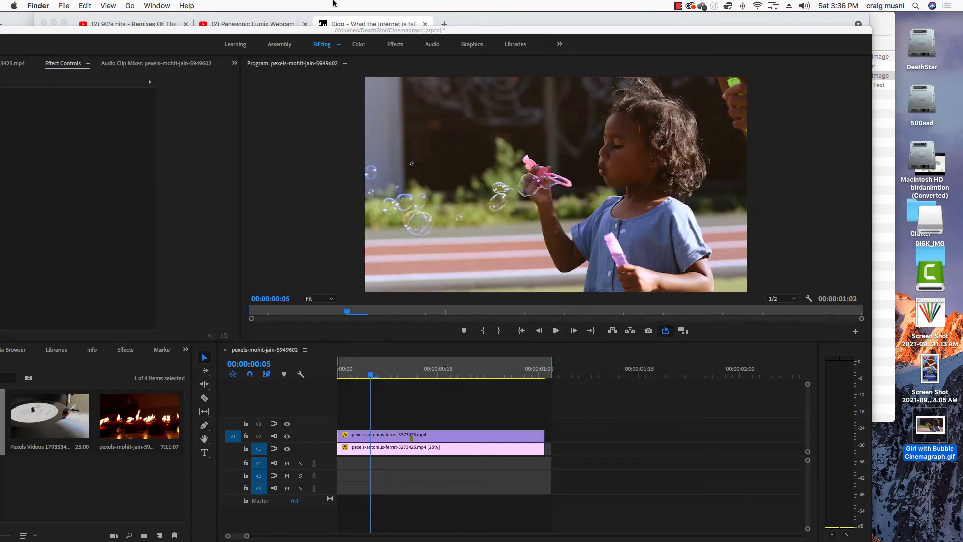
{"action": "left_click", "coordinate": [424, 25]}
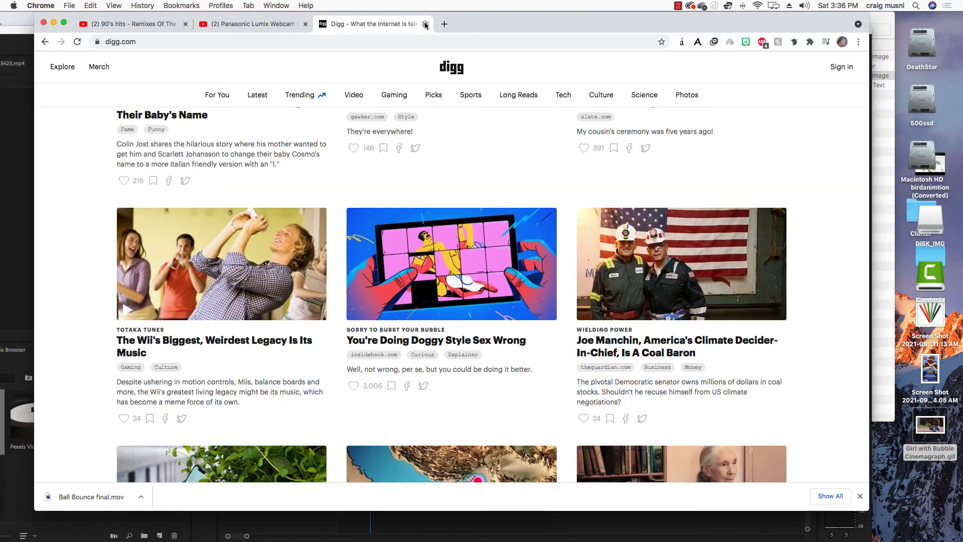
{"action": "left_click", "coordinate": [425, 25]}
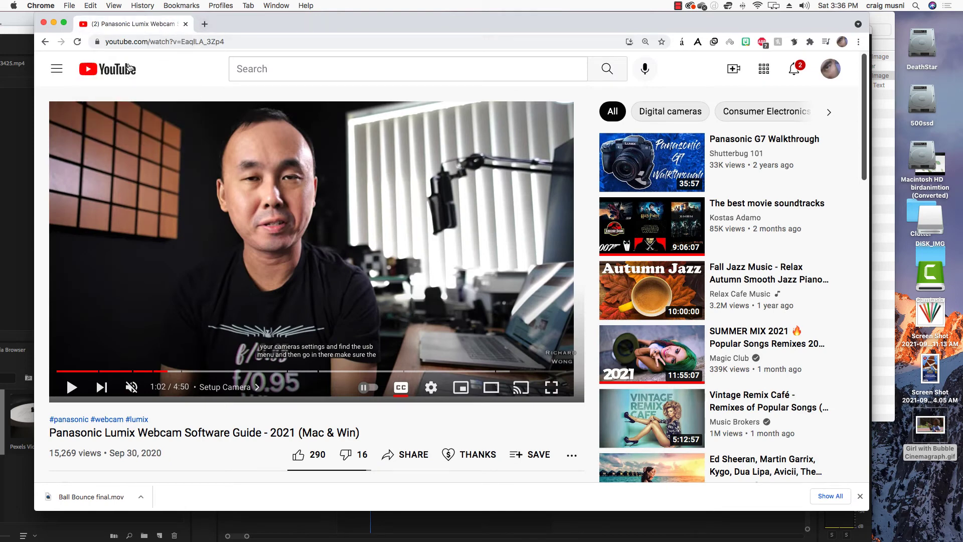
Drag Girl with Bubble Cinemagraph.gif into Chrome to preview it, then close the tab and return to Premiere
{"action": "left_click_drag", "start_coordinate": [929, 432], "coordinate": [290, 238]}
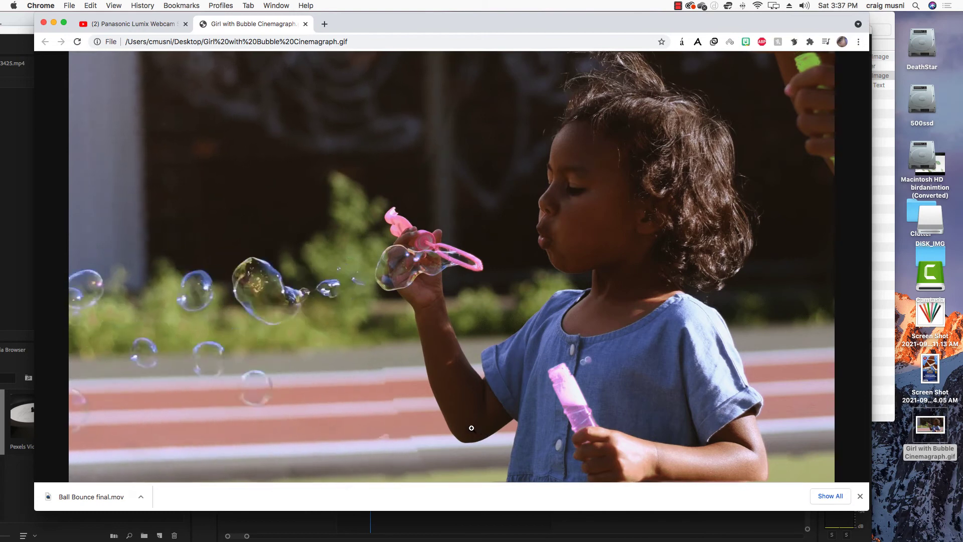
{"action": "left_click", "coordinate": [306, 26]}
{"action": "left_click_drag", "start_coordinate": [350, 25], "coordinate": [338, 314]}
{"action": "left_click", "coordinate": [257, 222]}
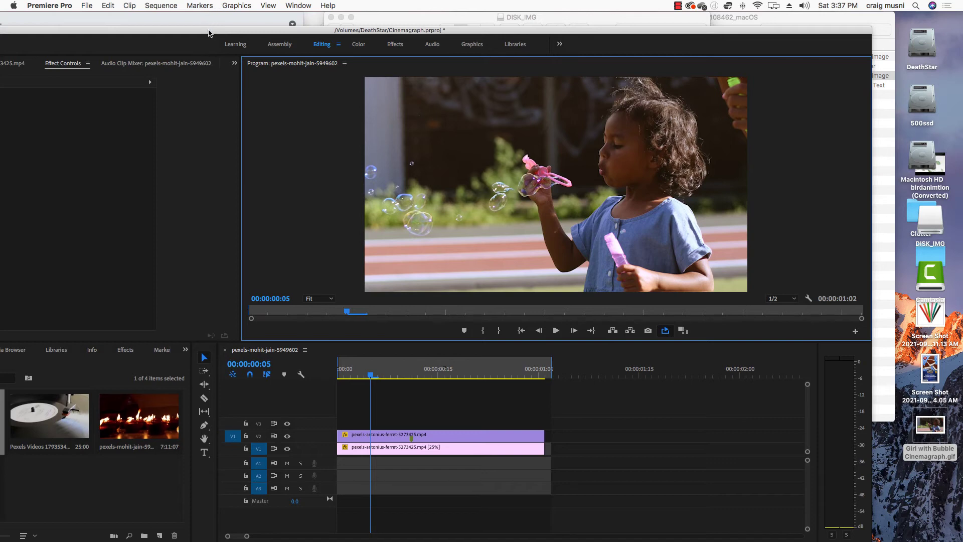
Create a new sequence named Cinemagraph 2 from File > New > Sequence
{"action": "left_click_drag", "start_coordinate": [209, 33], "coordinate": [296, 2]}
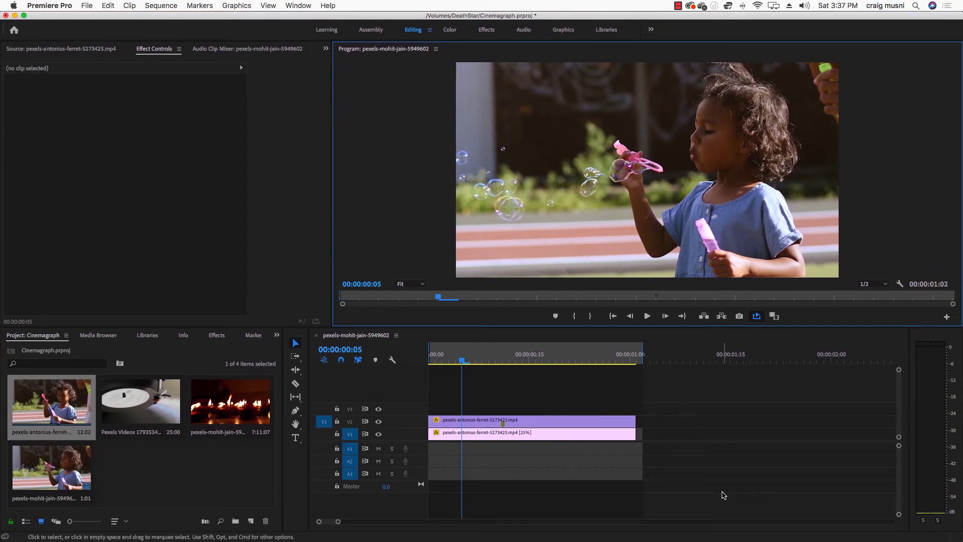
{"action": "left_click", "coordinate": [87, 5]}
{"action": "left_click", "coordinate": [236, 19]}
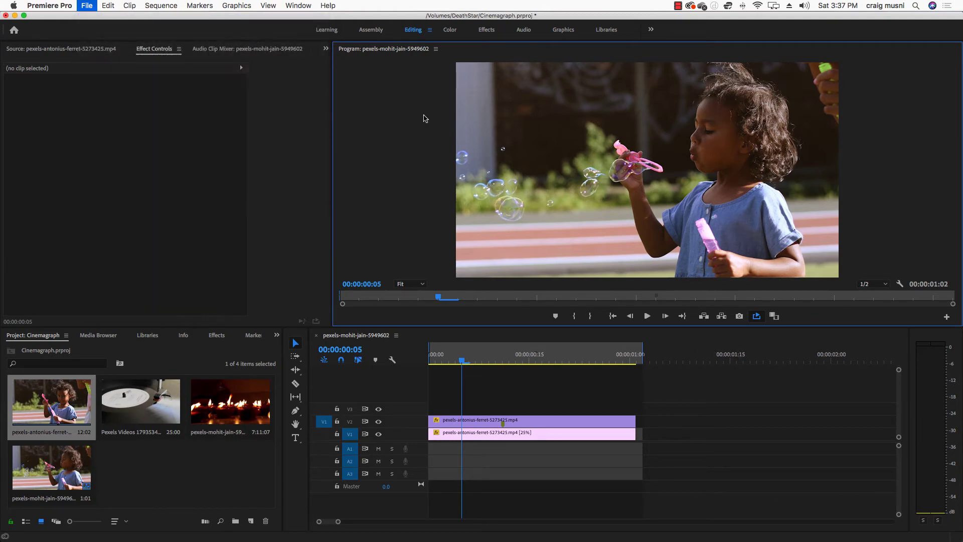
{"action": "left_click", "coordinate": [240, 383]}
{"action": "left_click", "coordinate": [87, 5]}
{"action": "mouse_move", "coordinate": [196, 18]}
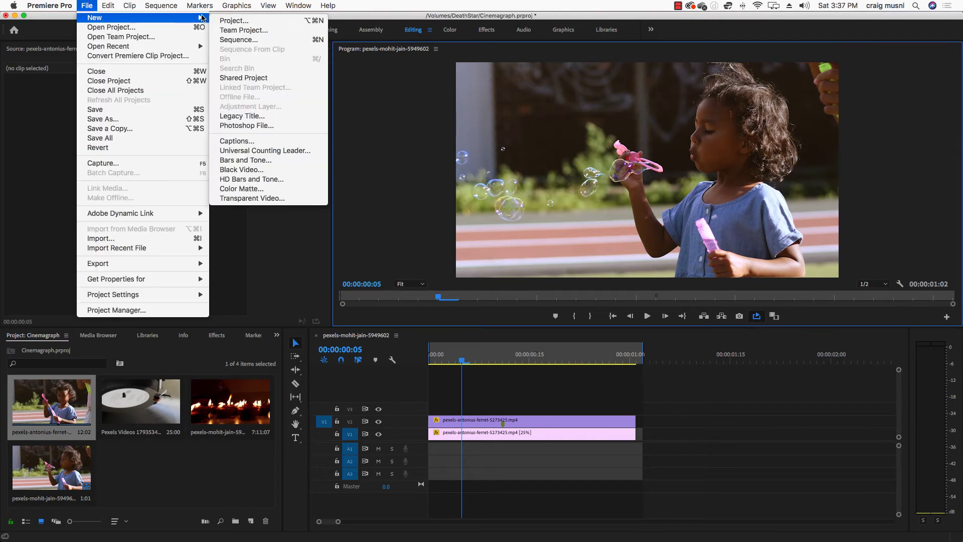
{"action": "left_click", "coordinate": [236, 39]}
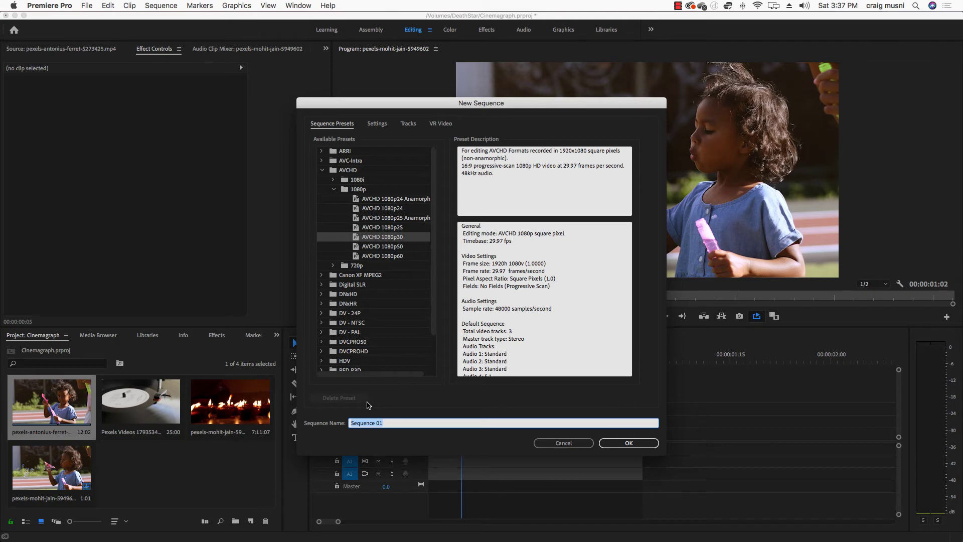
{"action": "type", "text": "Cinemagraph 2"}
{"action": "left_click", "coordinate": [619, 442]}
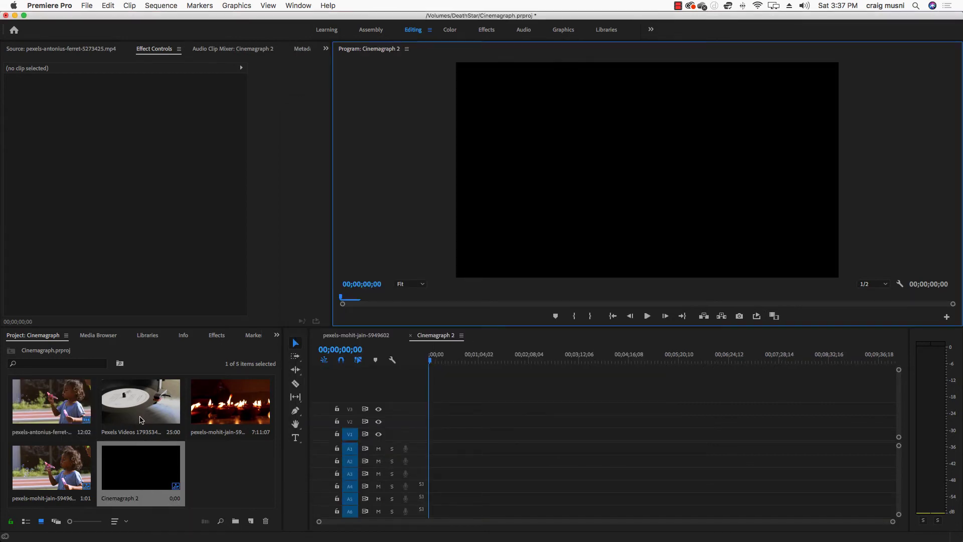
Add Pexels Videos 1793534.mp4 to V1 of Cinemagraph 2 and play it
{"action": "left_click_drag", "start_coordinate": [143, 419], "coordinate": [431, 434]}
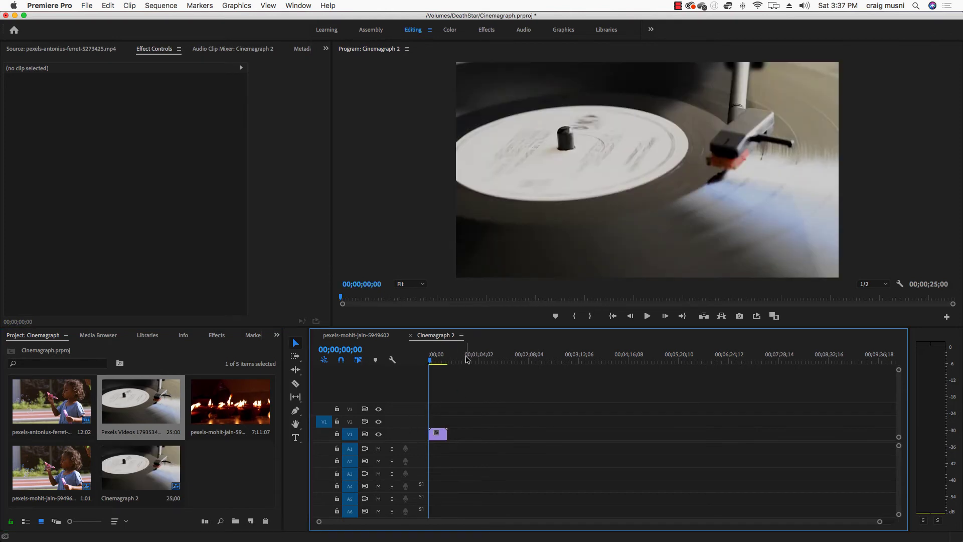
{"action": "key", "text": "space"}
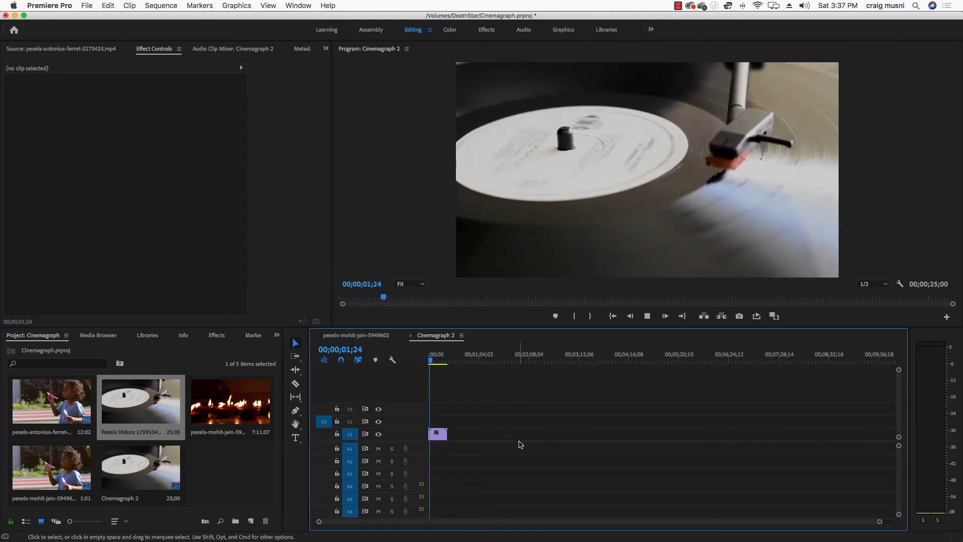
{"action": "left_click_drag", "start_coordinate": [880, 523], "coordinate": [647, 522]}
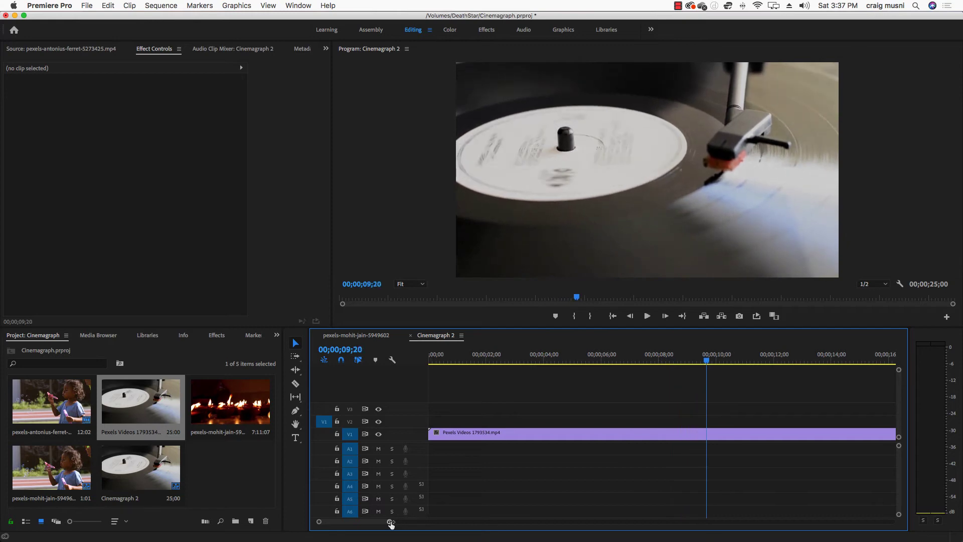
{"action": "left_click_drag", "start_coordinate": [391, 522], "coordinate": [442, 522]}
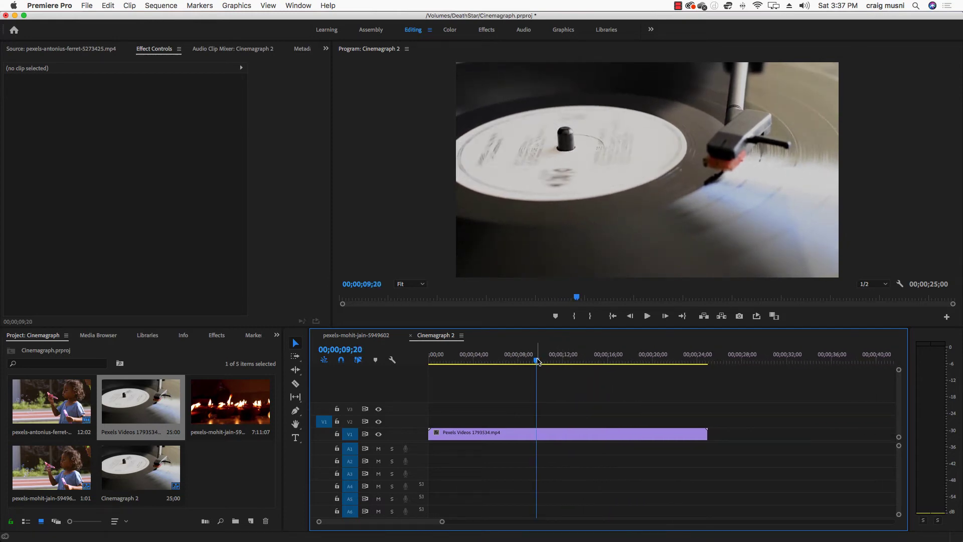
Trim the clip's end to about 00:00:01:25 and zoom the timeline in
{"action": "left_click_drag", "start_coordinate": [557, 363], "coordinate": [386, 363]}
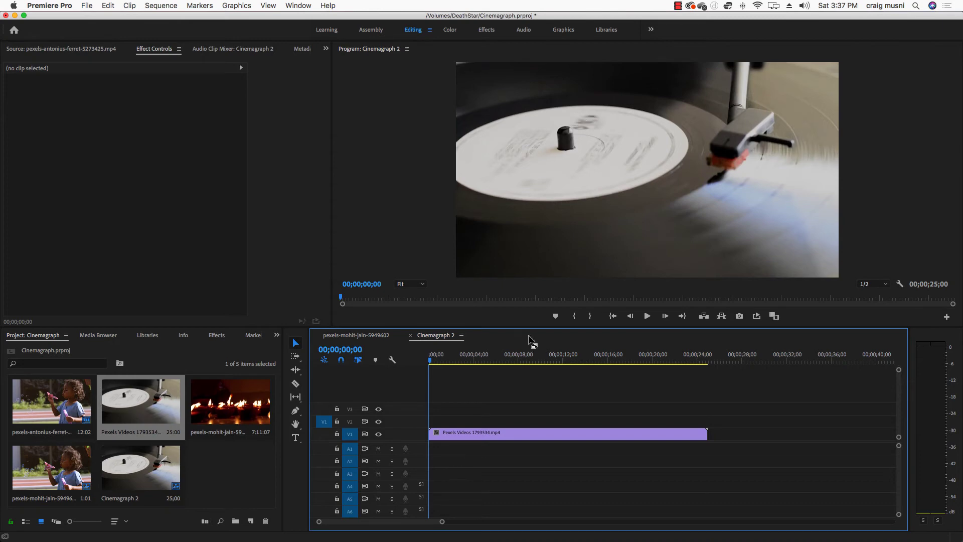
{"action": "left_click_drag", "start_coordinate": [432, 362], "coordinate": [450, 362]}
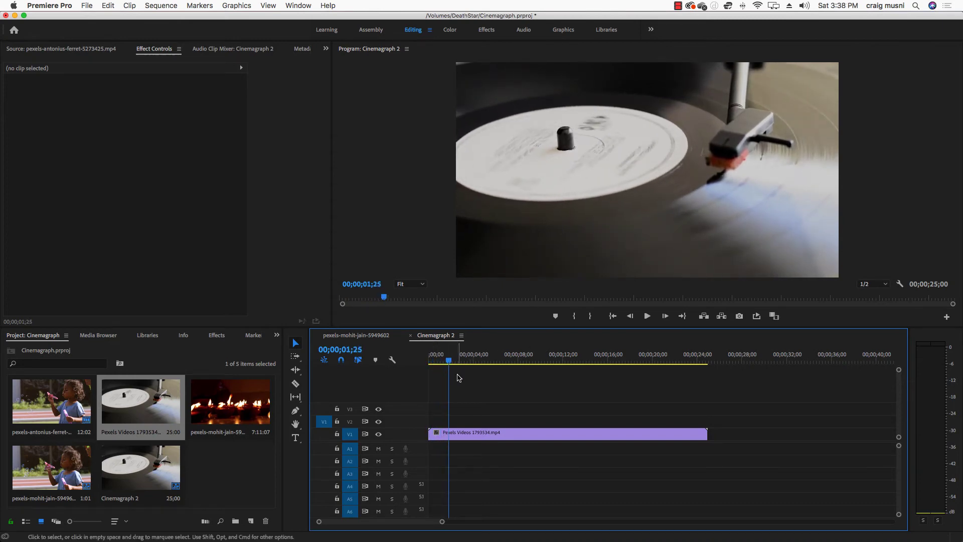
{"action": "left_click_drag", "start_coordinate": [706, 432], "coordinate": [450, 433]}
{"action": "left_click_drag", "start_coordinate": [439, 521], "coordinate": [351, 522]}
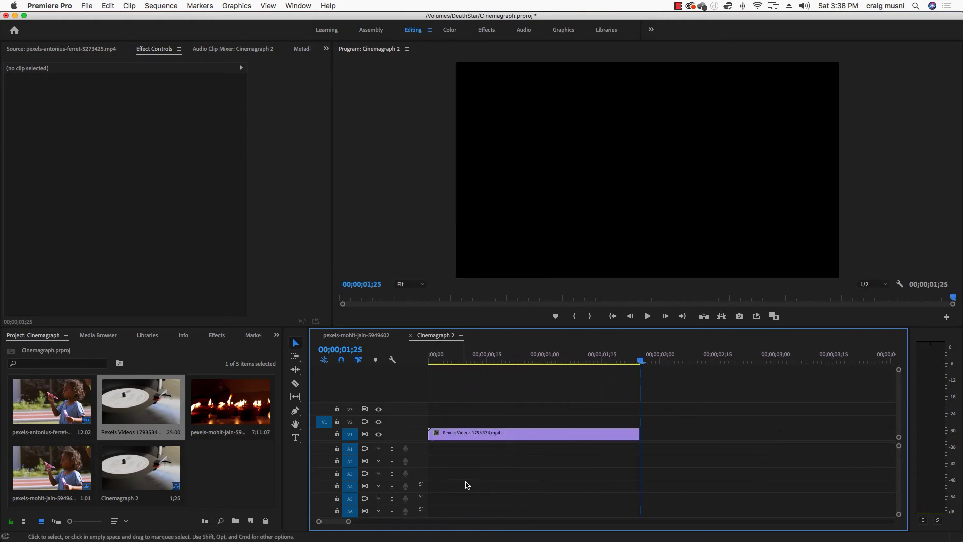
Duplicate the record-player clip onto V2 and make both clips end at the same frame
{"action": "left_click", "coordinate": [489, 437]}
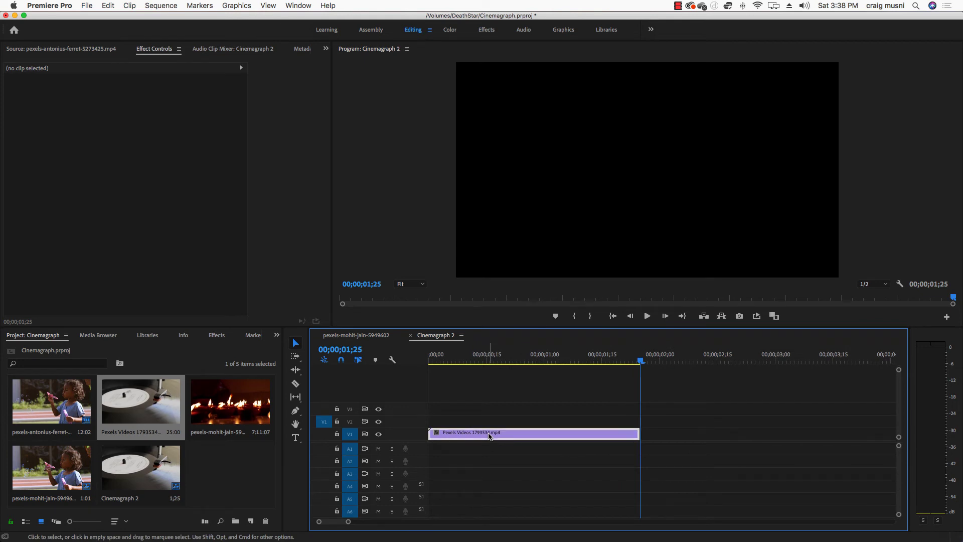
{"action": "left_click_drag", "start_coordinate": [489, 436], "coordinate": [497, 422]}
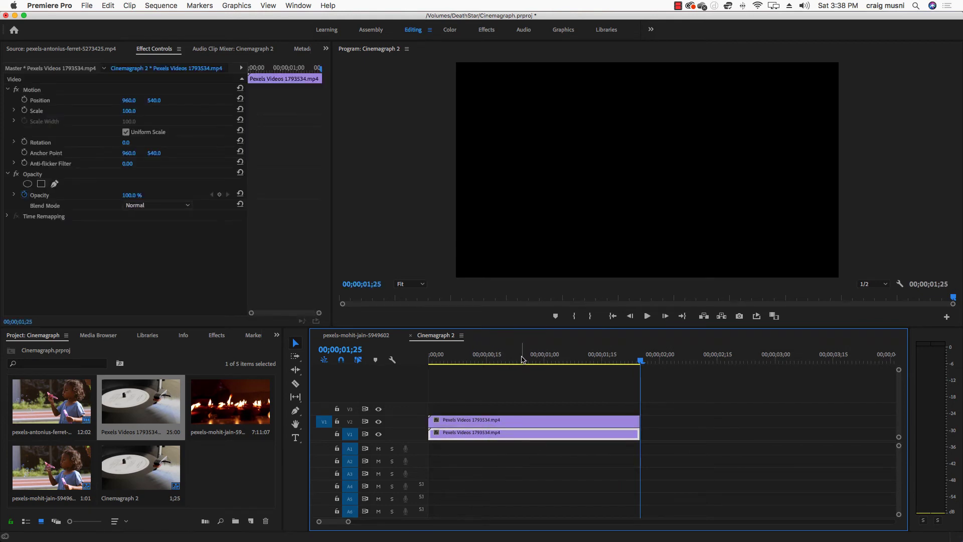
{"action": "left_click_drag", "start_coordinate": [522, 359], "coordinate": [640, 362]}
{"action": "mouse_move", "coordinate": [644, 423]}
{"action": "left_mouse_down"}
{"action": "mouse_move", "coordinate": [655, 423]}
{"action": "mouse_move", "coordinate": [654, 434]}
{"action": "left_mouse_up"}
{"action": "left_click", "coordinate": [651, 360]}
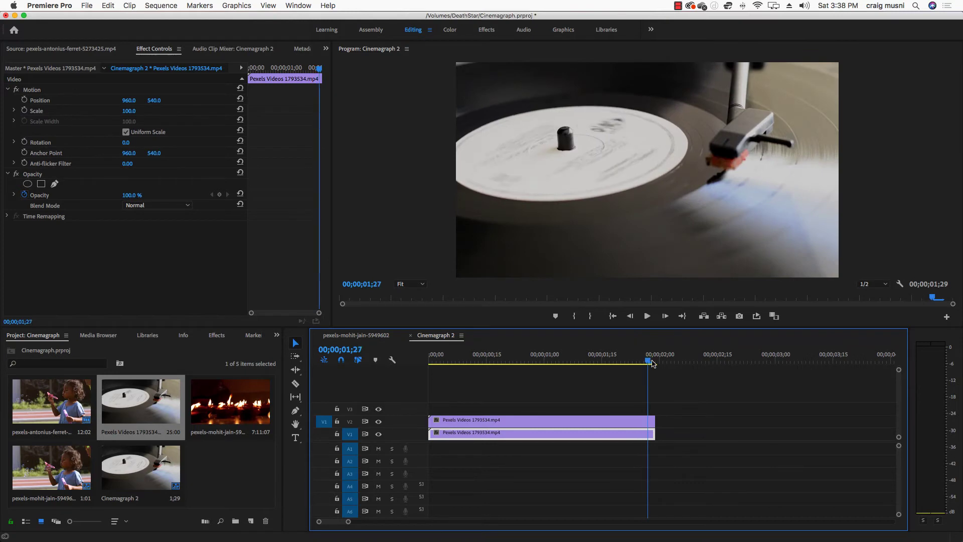
{"action": "mouse_move", "coordinate": [652, 362]}
{"action": "left_mouse_down"}
{"action": "mouse_move", "coordinate": [438, 372]}
{"action": "mouse_move", "coordinate": [651, 380]}
{"action": "left_mouse_up"}
{"action": "left_click_drag", "start_coordinate": [652, 424], "coordinate": [643, 443]}
{"action": "left_click_drag", "start_coordinate": [509, 363], "coordinate": [433, 366]}
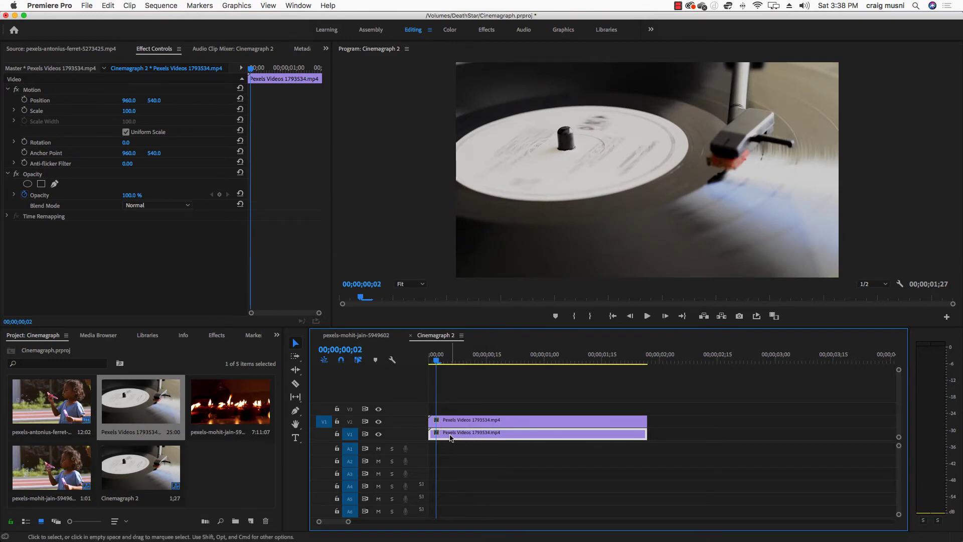
Apply Add Frame Hold to the V2 copy and line its start up with V1
{"action": "left_click", "coordinate": [437, 423]}
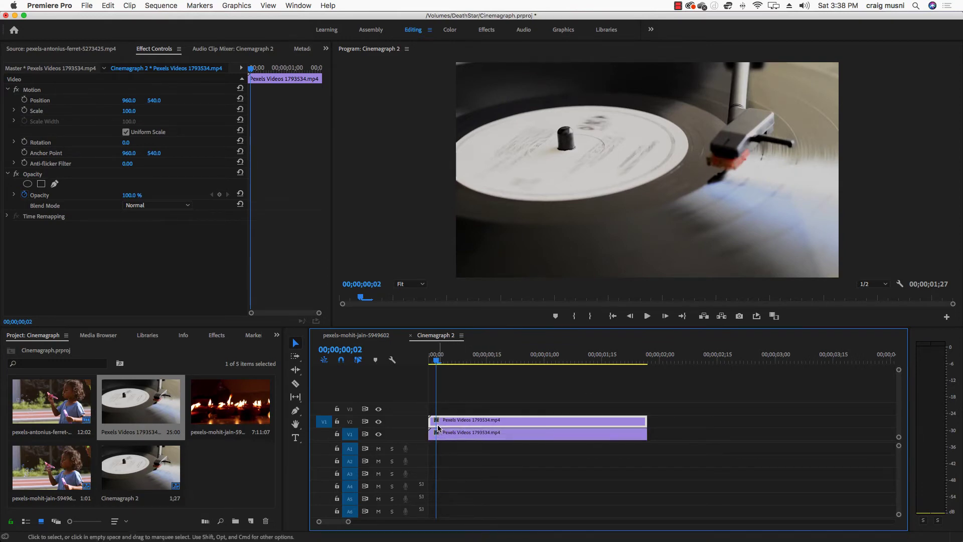
{"action": "right_click", "coordinate": [438, 426]}
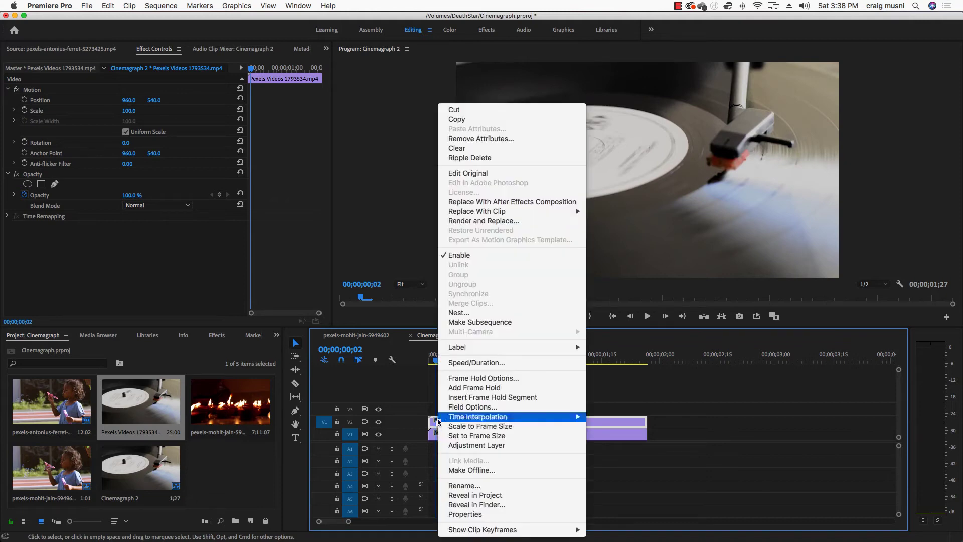
{"action": "left_click", "coordinate": [489, 390]}
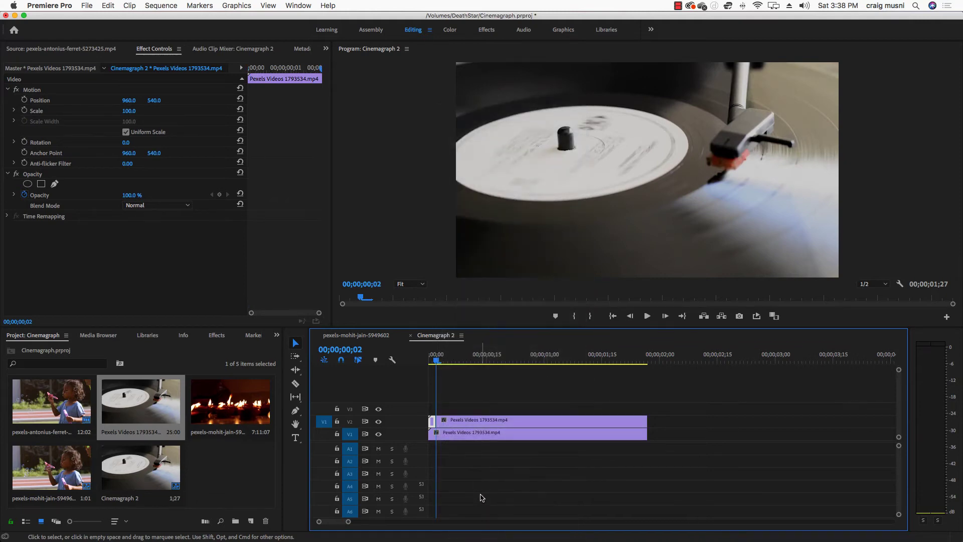
{"action": "left_click_drag", "start_coordinate": [448, 374], "coordinate": [551, 372]}
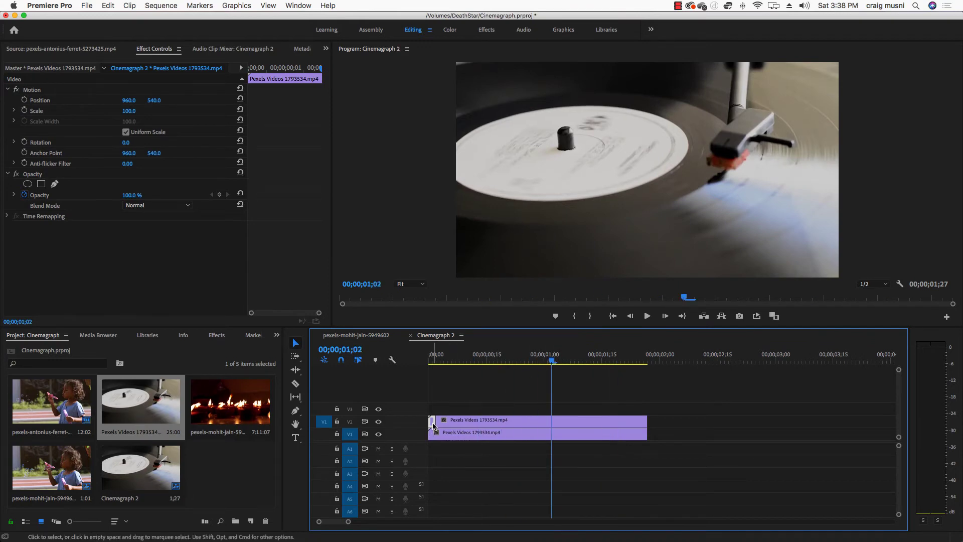
{"action": "mouse_move", "coordinate": [434, 425]}
{"action": "left_mouse_down"}
{"action": "mouse_move", "coordinate": [443, 421]}
{"action": "mouse_move", "coordinate": [429, 421]}
{"action": "left_mouse_up"}
{"action": "left_click_drag", "start_coordinate": [475, 360], "coordinate": [579, 360]}
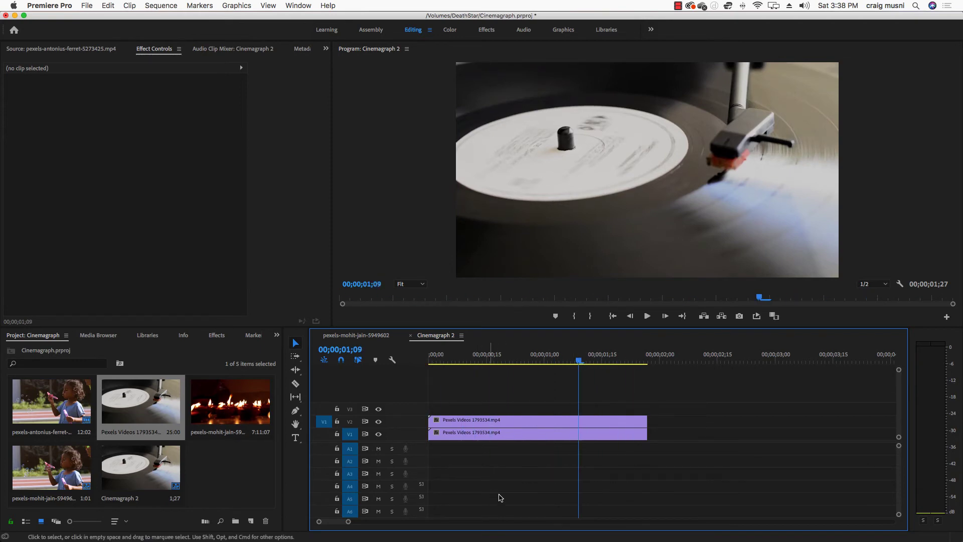
Add an ellipse opacity mask to the V2 clip, roughly stretched and tilted over the label
{"action": "left_click", "coordinate": [516, 419]}
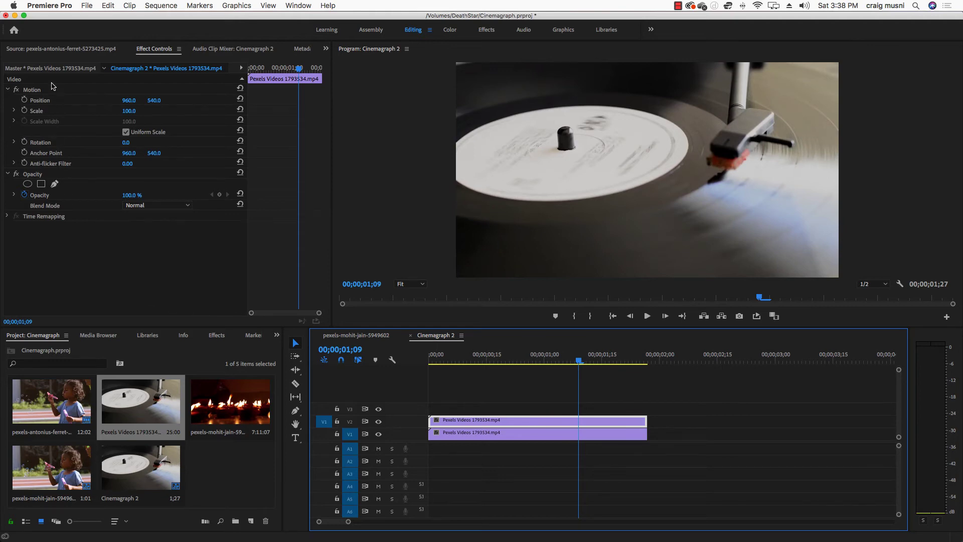
{"action": "left_click", "coordinate": [166, 52]}
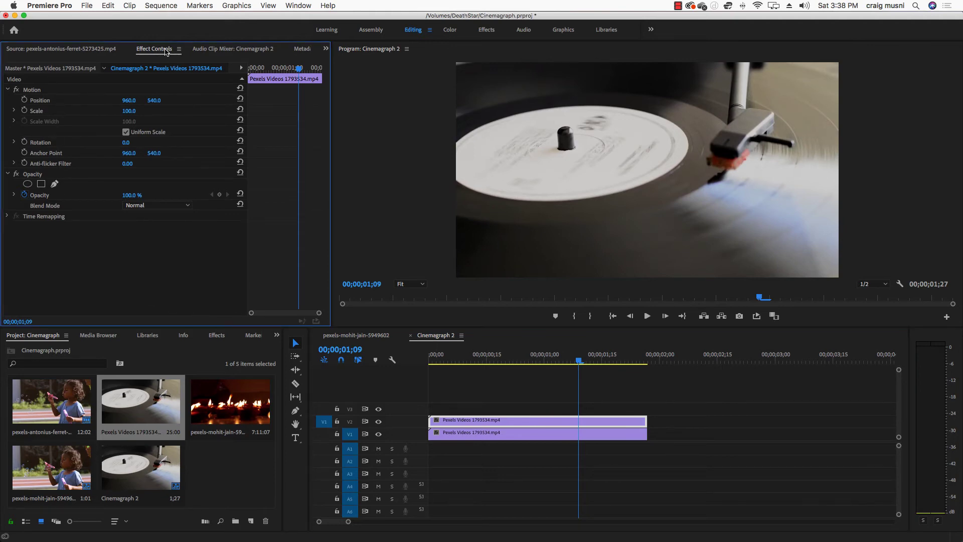
{"action": "left_click", "coordinate": [27, 185]}
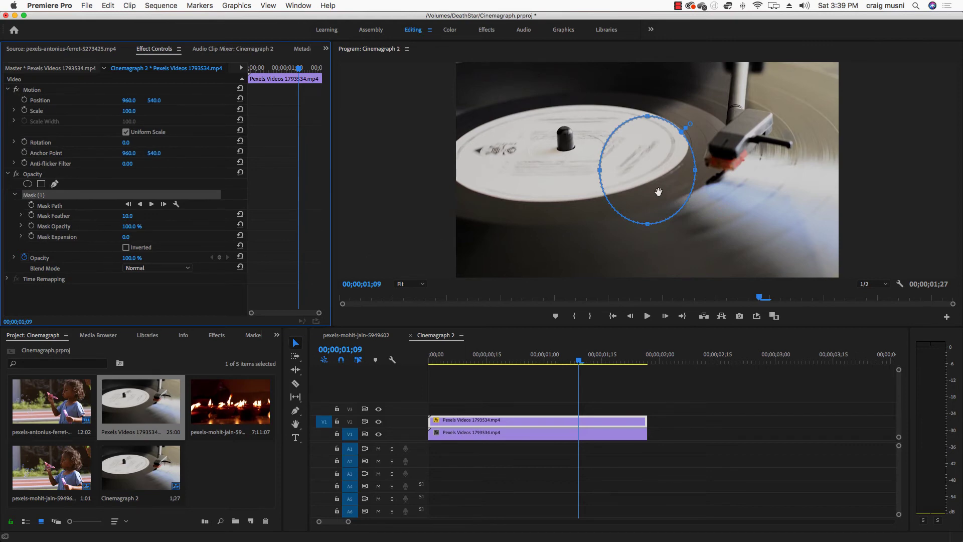
{"action": "left_click_drag", "start_coordinate": [601, 171], "coordinate": [441, 171]}
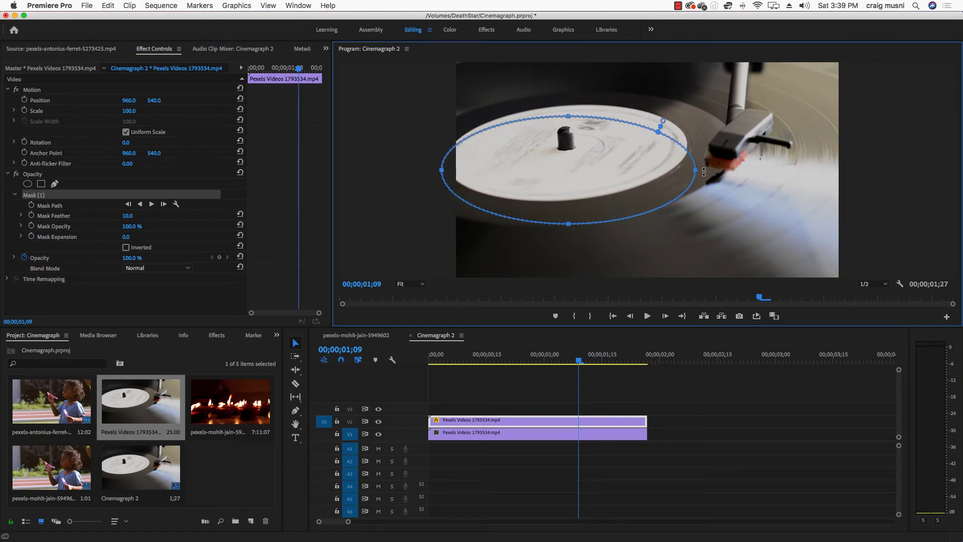
{"action": "left_click_drag", "start_coordinate": [700, 170], "coordinate": [700, 160]}
{"action": "left_click_drag", "start_coordinate": [630, 171], "coordinate": [630, 162]}
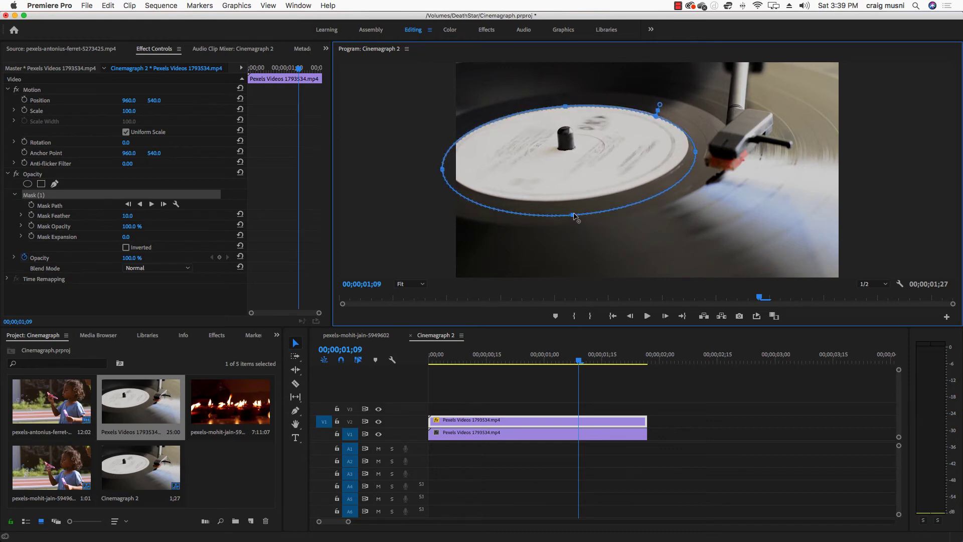
{"action": "left_click_drag", "start_coordinate": [575, 215], "coordinate": [575, 204]}
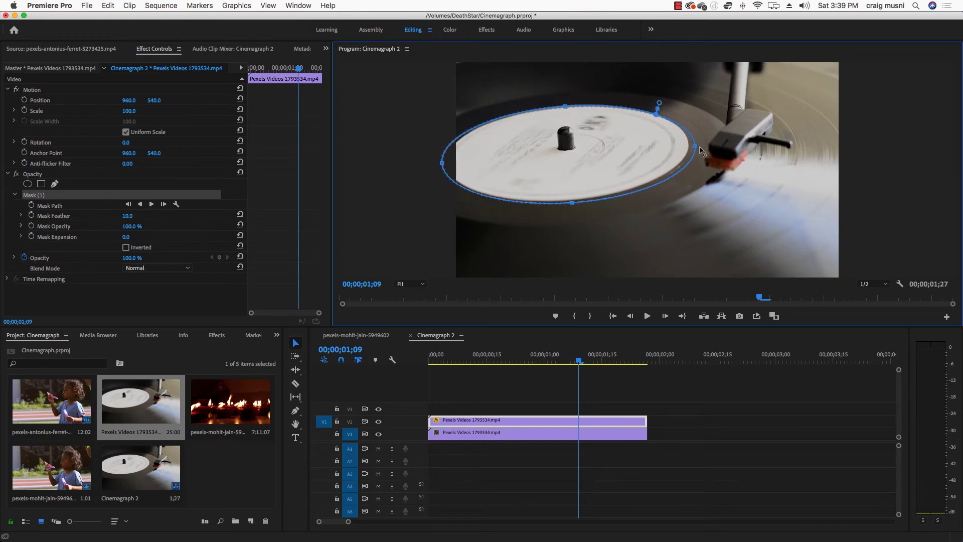
{"action": "left_click_drag", "start_coordinate": [696, 146], "coordinate": [688, 144]}
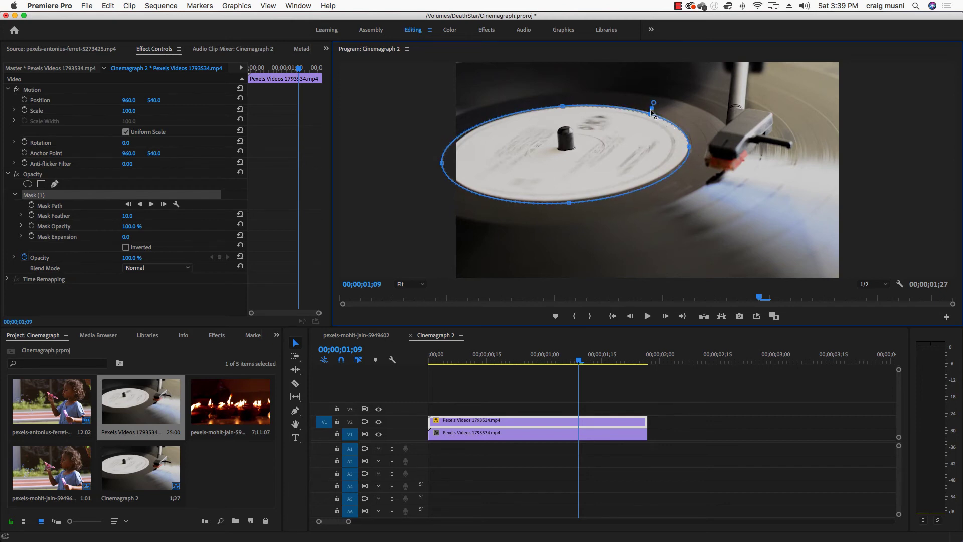
Fine-tune the ellipse mask's edges and position to hug the record's white label
{"action": "left_click_drag", "start_coordinate": [561, 106], "coordinate": [561, 103]}
{"action": "left_click_drag", "start_coordinate": [690, 146], "coordinate": [702, 139]}
{"action": "left_click_drag", "start_coordinate": [561, 104], "coordinate": [562, 107]}
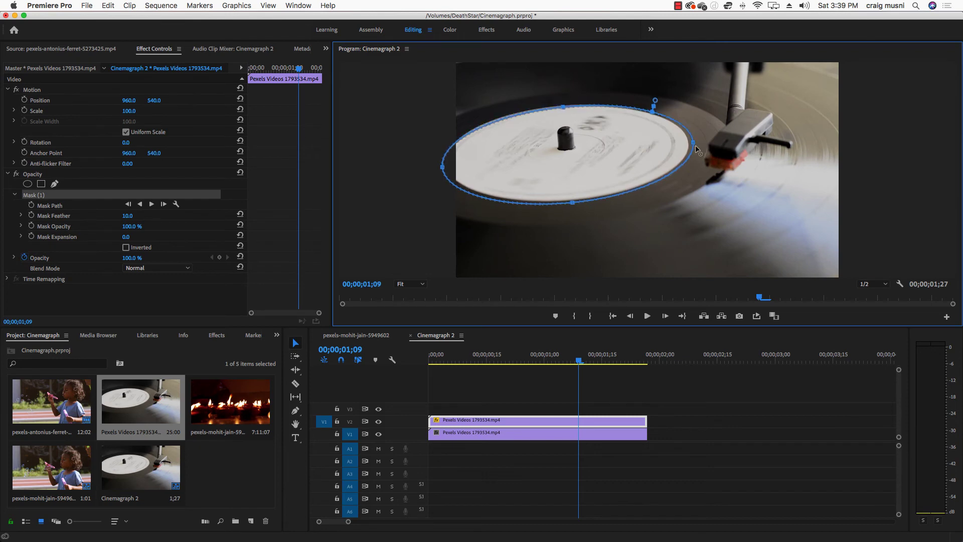
{"action": "left_click_drag", "start_coordinate": [692, 142], "coordinate": [688, 142]}
{"action": "left_click_drag", "start_coordinate": [572, 204], "coordinate": [570, 202]}
{"action": "left_click_drag", "start_coordinate": [440, 165], "coordinate": [442, 166]}
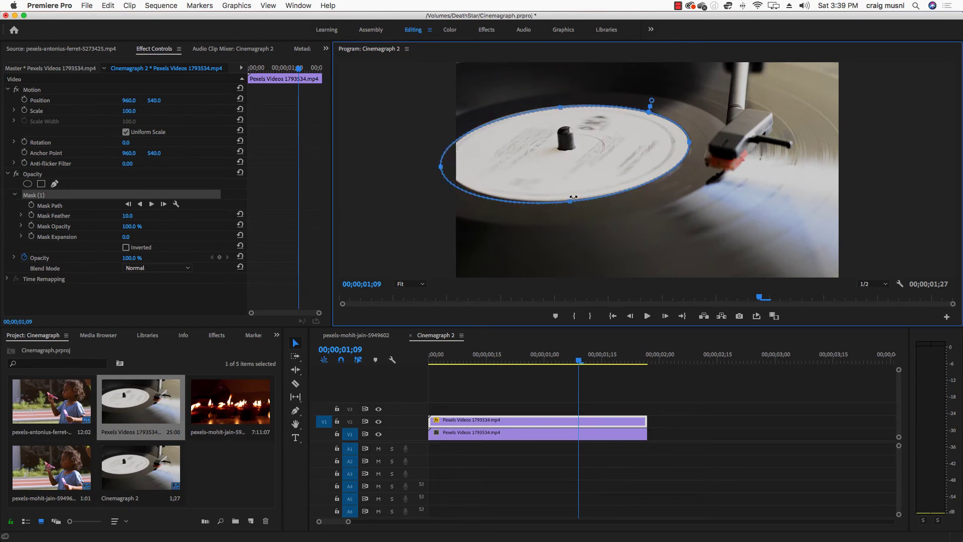
{"action": "left_click_drag", "start_coordinate": [622, 176], "coordinate": [622, 172]}
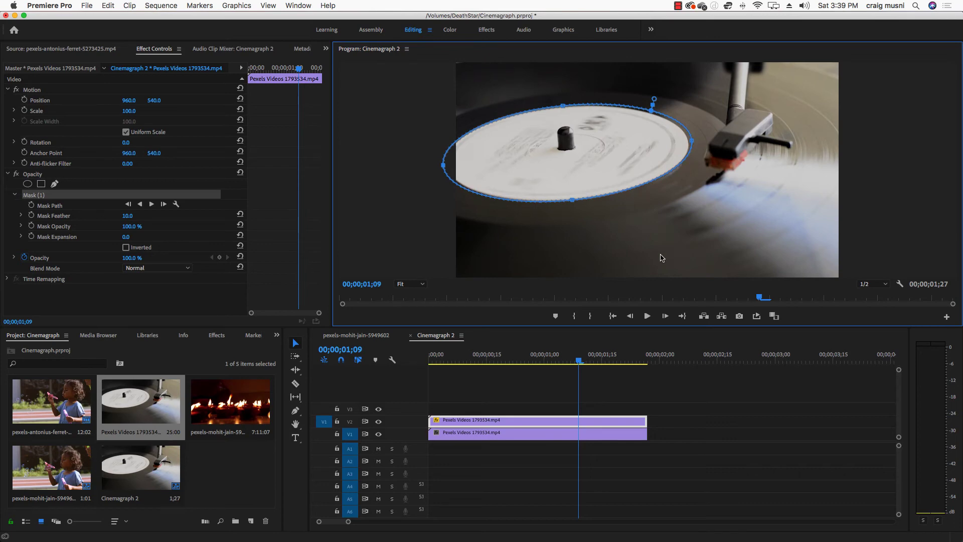
Deselect the clip and play the sequence from the start
{"action": "left_click", "coordinate": [544, 393]}
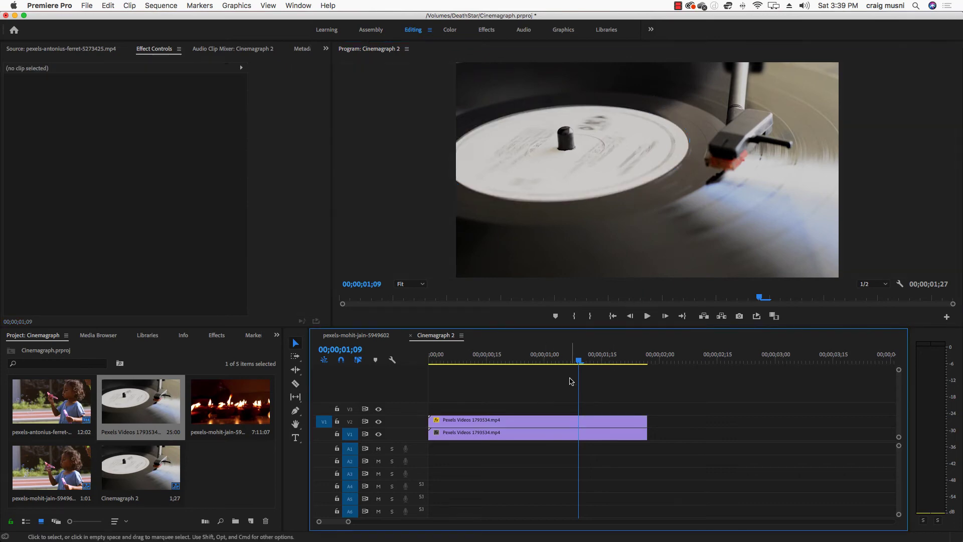
{"action": "left_click_drag", "start_coordinate": [579, 360], "coordinate": [430, 360]}
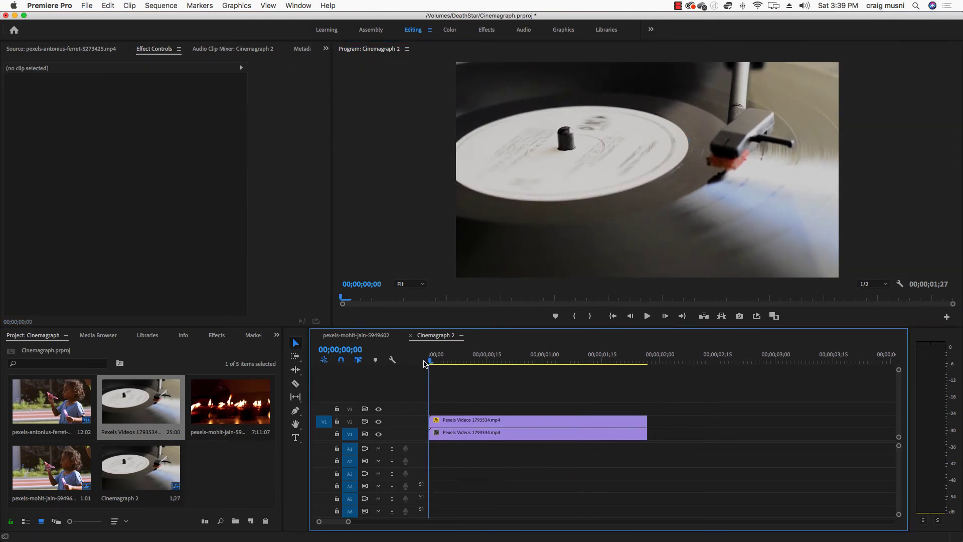
{"action": "key", "text": "space"}
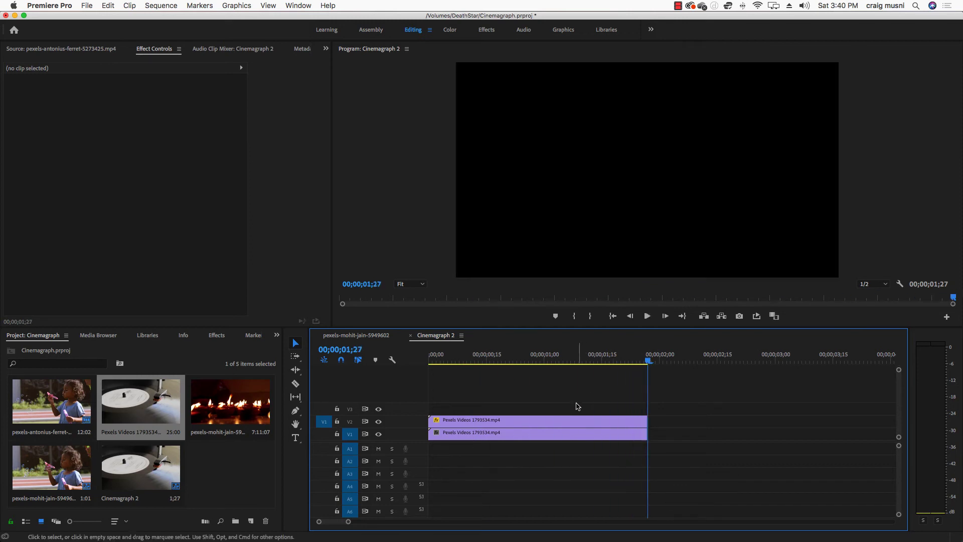
Tick Inverted on the V2 clip's Mask (1) and replay to see only the label spinning
{"action": "left_click", "coordinate": [574, 422]}
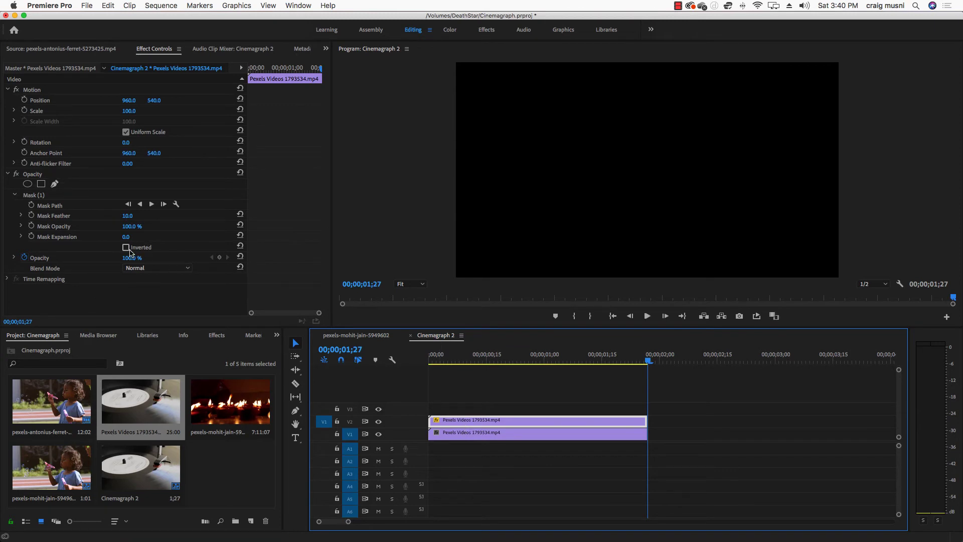
{"action": "left_click", "coordinate": [128, 251]}
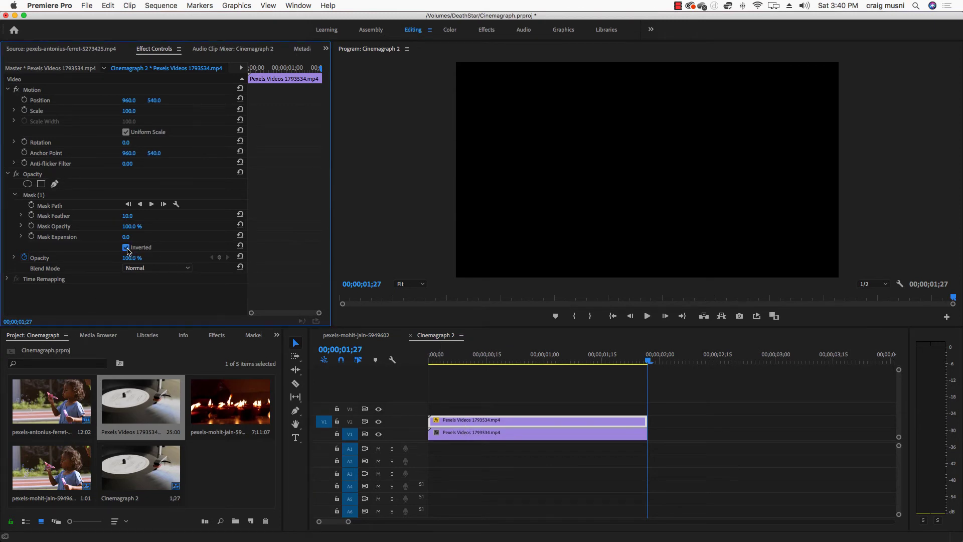
{"action": "left_click", "coordinate": [412, 364]}
{"action": "key", "text": "space"}
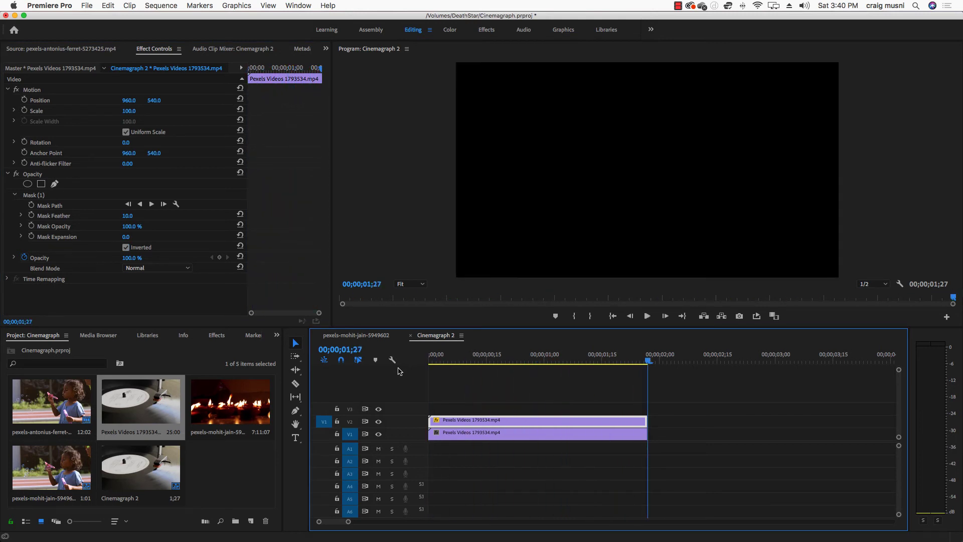
{"action": "key", "text": "space"}
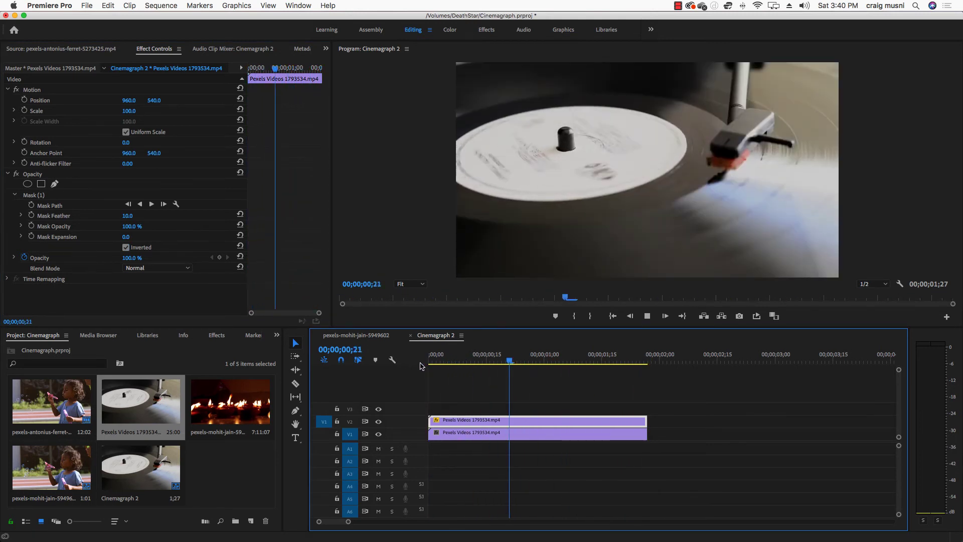
{"action": "left_click", "coordinate": [434, 360]}
{"action": "key", "text": "space"}
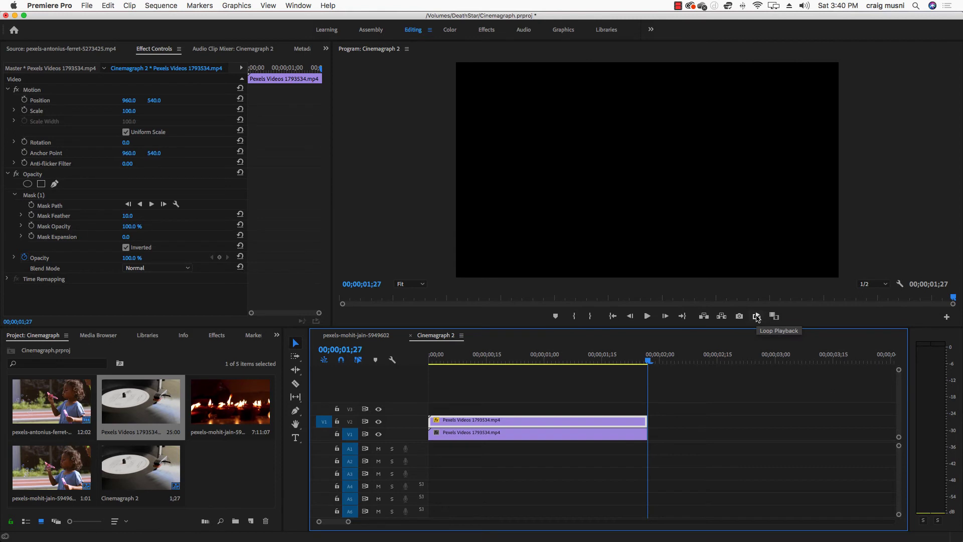
Enable Loop Playback and play the 00:00:01:27 Cinemagraph 2 sequence from the start
{"action": "left_click", "coordinate": [756, 316]}
{"action": "key", "text": "Home"}
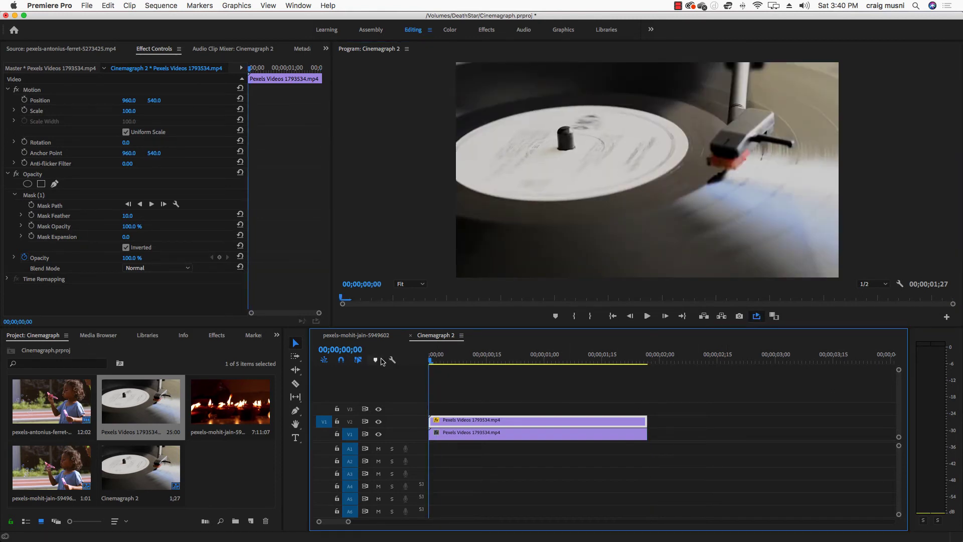
{"action": "key", "text": "space"}
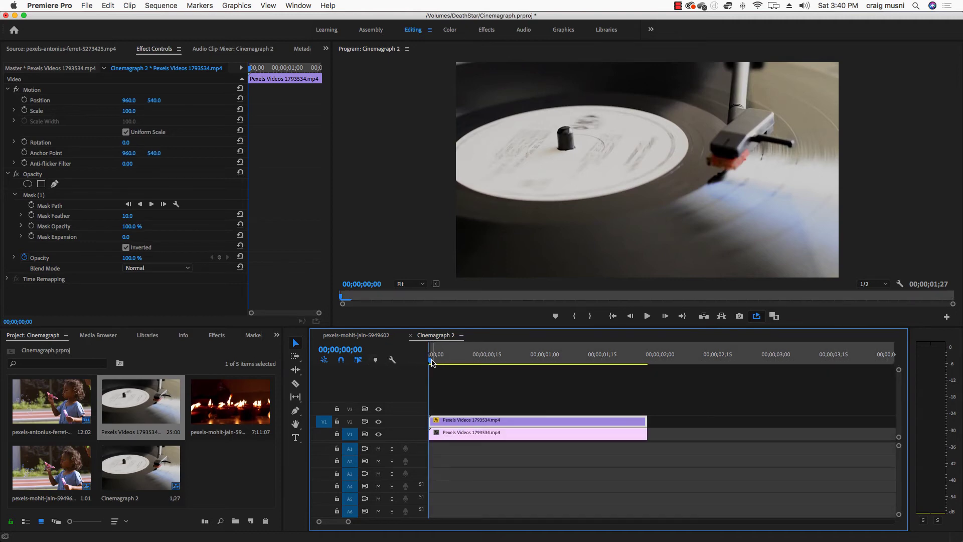
{"action": "left_click_drag", "start_coordinate": [432, 362], "coordinate": [646, 364]}
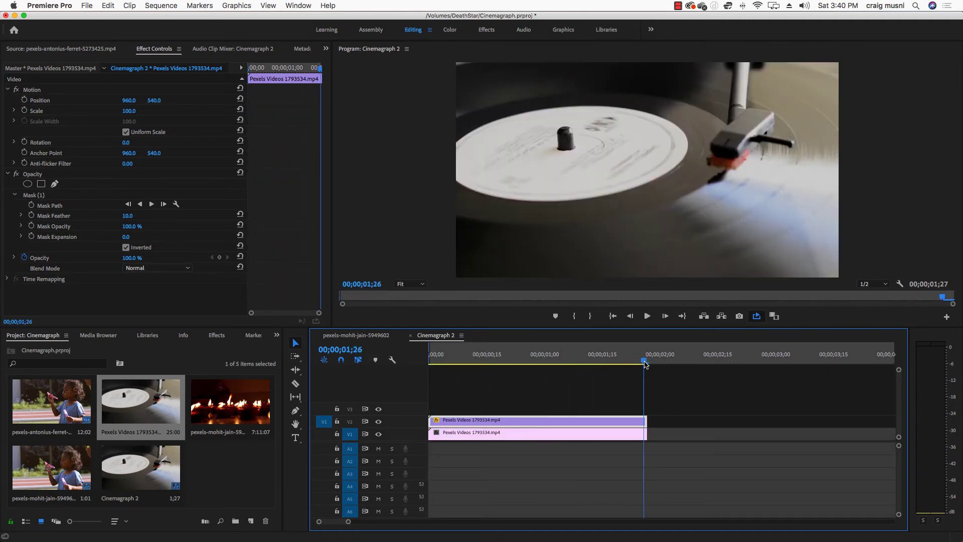
{"action": "key", "text": "Home"}
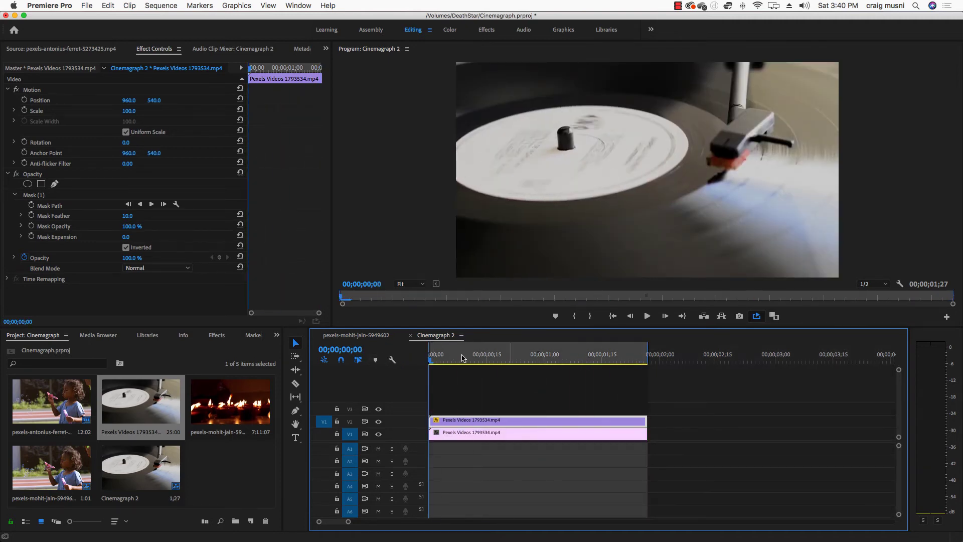
{"action": "left_click", "coordinate": [646, 319]}
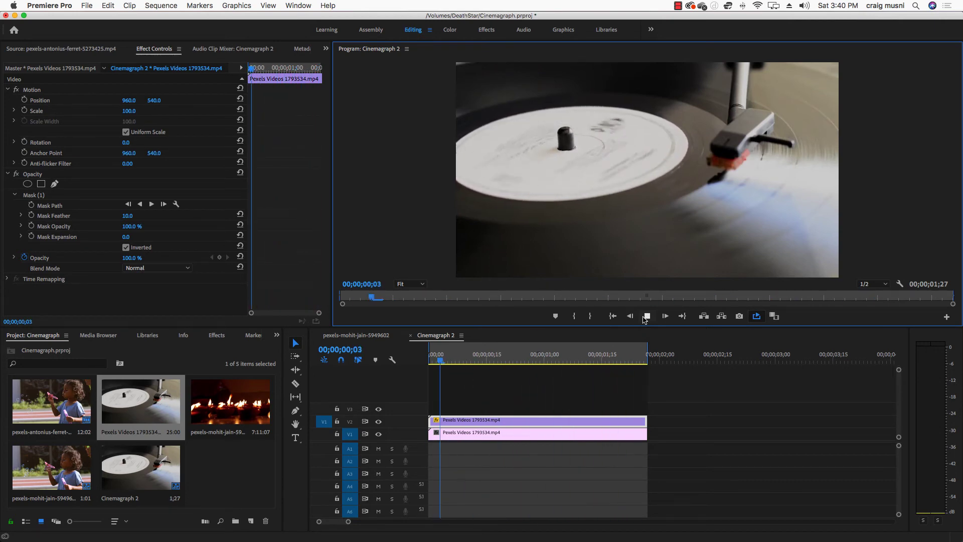
Shorten the upper clip's end slightly and play the loop to check it
{"action": "left_click", "coordinate": [646, 316]}
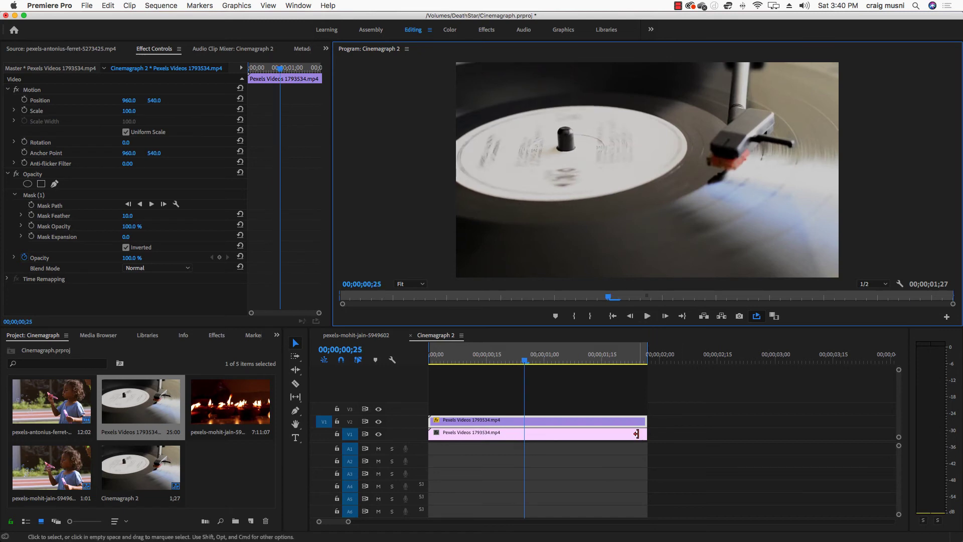
{"action": "left_click_drag", "start_coordinate": [646, 421], "coordinate": [639, 433]}
{"action": "left_click", "coordinate": [641, 354]}
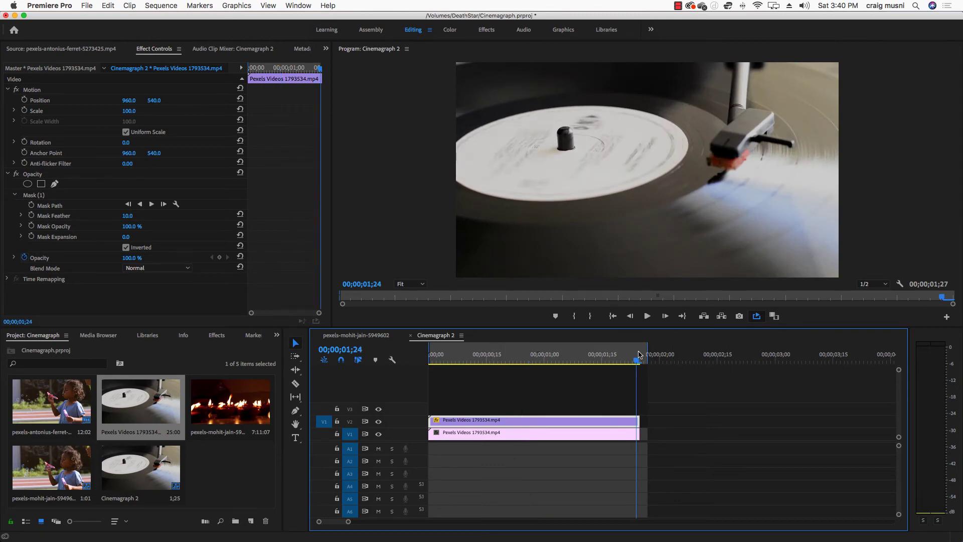
{"action": "key", "text": "space"}
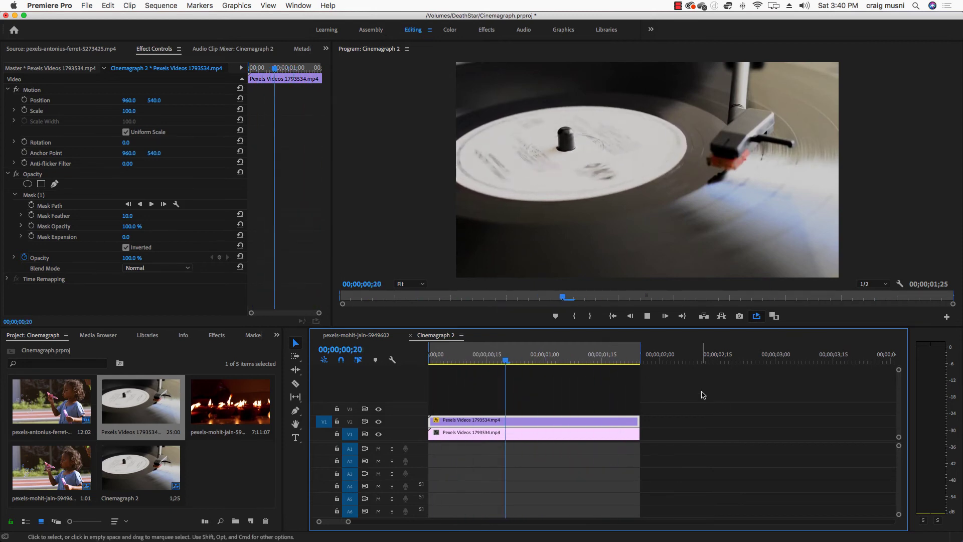
{"action": "key", "text": "space"}
Trim the clip end two frames shorter and replay the loop
{"action": "mouse_move", "coordinate": [634, 421]}
{"action": "left_mouse_down"}
{"action": "mouse_move", "coordinate": [624, 420]}
{"action": "mouse_move", "coordinate": [628, 434]}
{"action": "left_mouse_up"}
{"action": "left_click", "coordinate": [631, 355]}
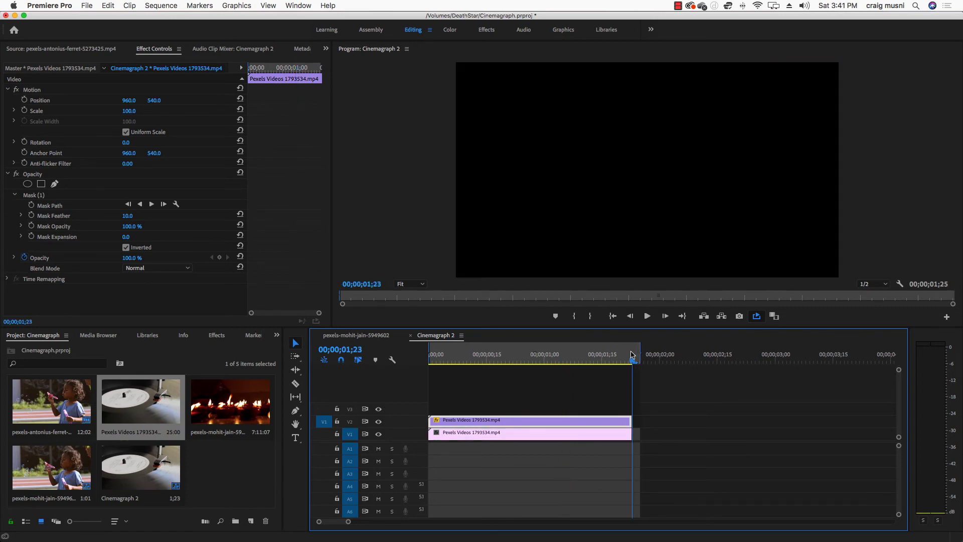
{"action": "key", "text": "space"}
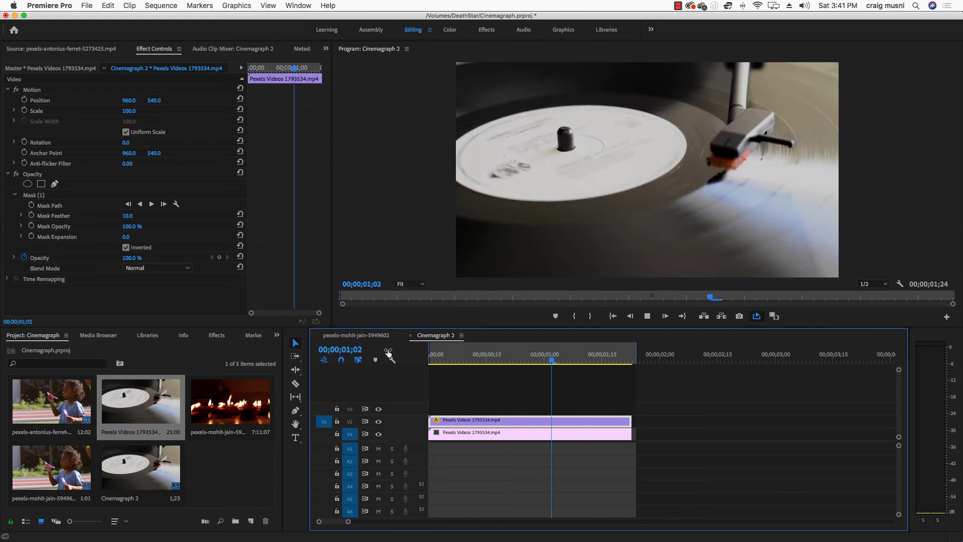
{"action": "key", "text": "space"}
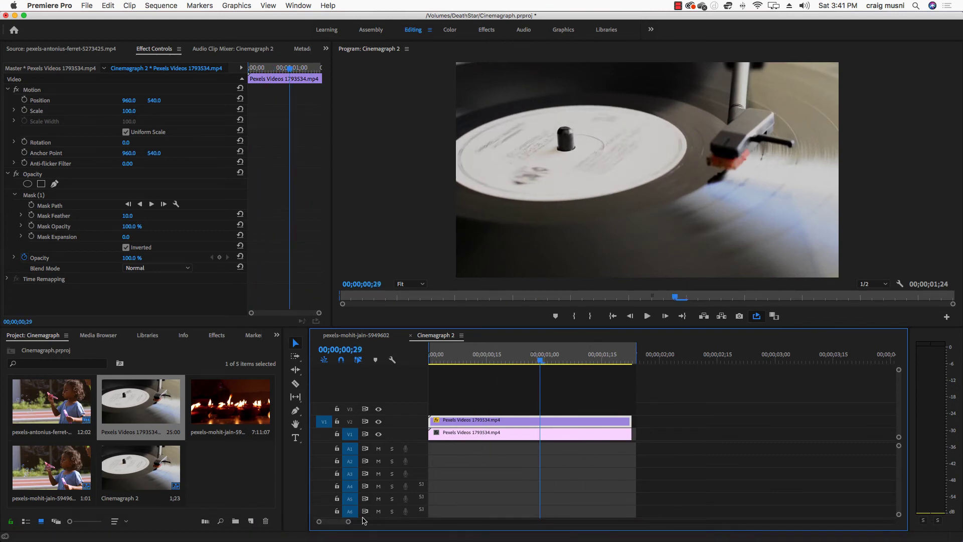
Trim both clips one frame shorter to end at 00:00:01:23 and preview the loop playback
{"action": "left_click_drag", "start_coordinate": [346, 521], "coordinate": [339, 523]}
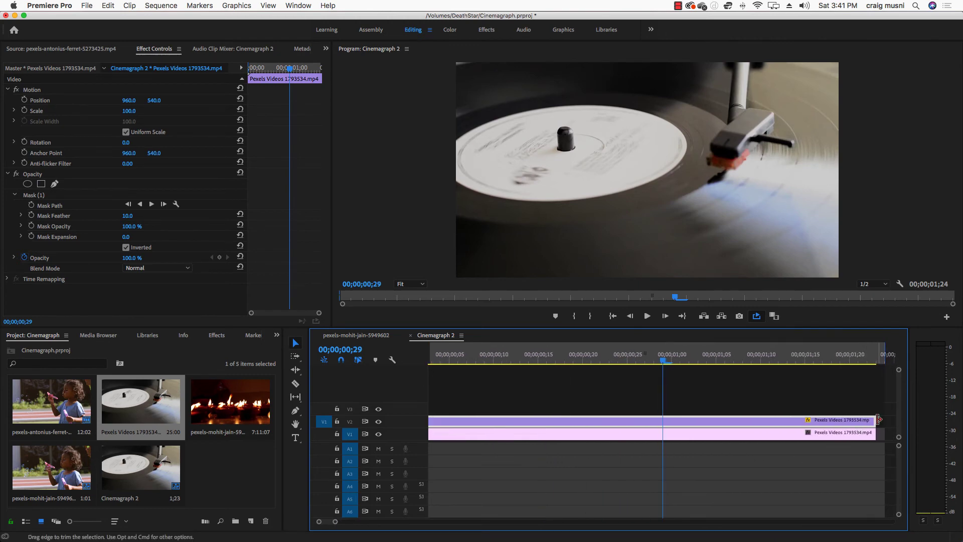
{"action": "left_click_drag", "start_coordinate": [875, 419], "coordinate": [862, 435]}
{"action": "left_click", "coordinate": [870, 356]}
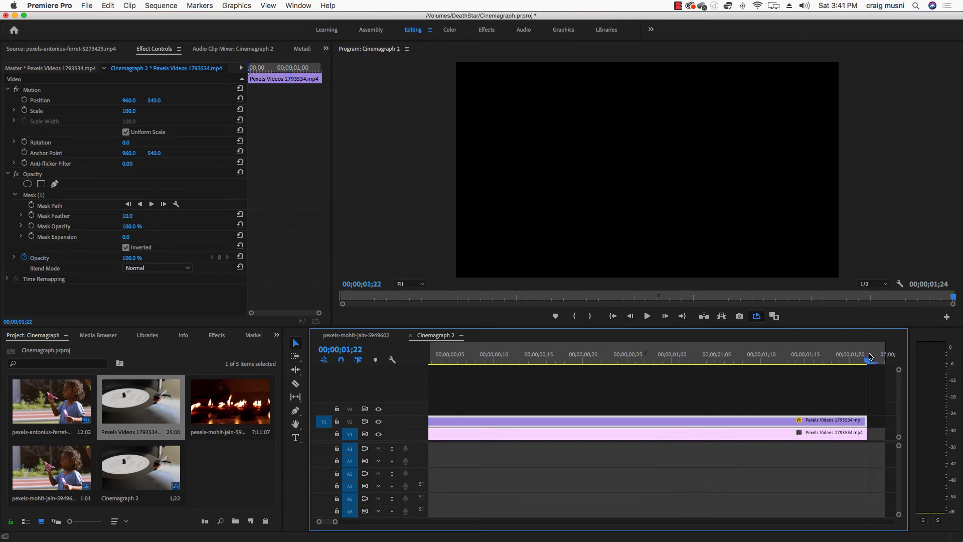
{"action": "key", "text": "space"}
{"action": "key", "text": "backslash"}
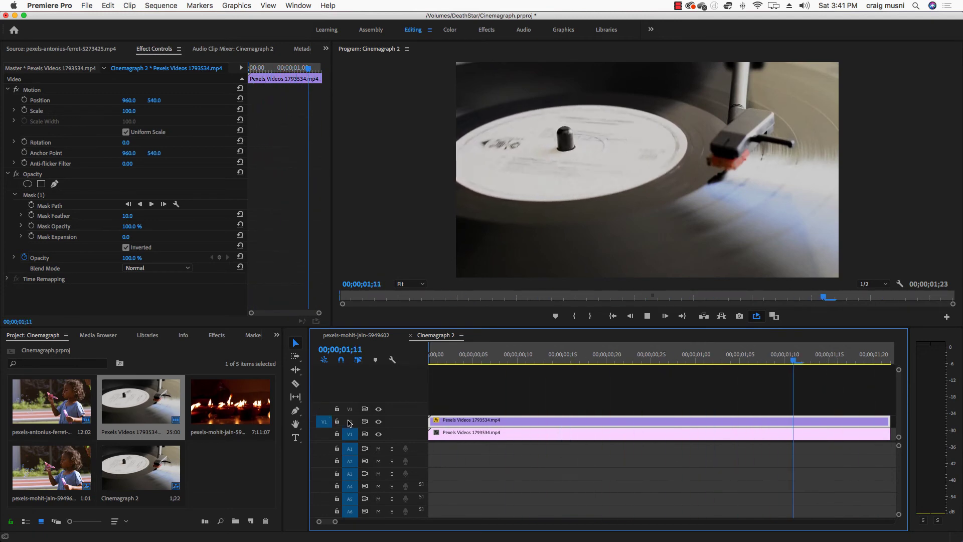
Export the sequence as the 1920x1080 animated GIF Cinemagraph 2.gif on the Desktop
{"action": "key", "text": "space"}
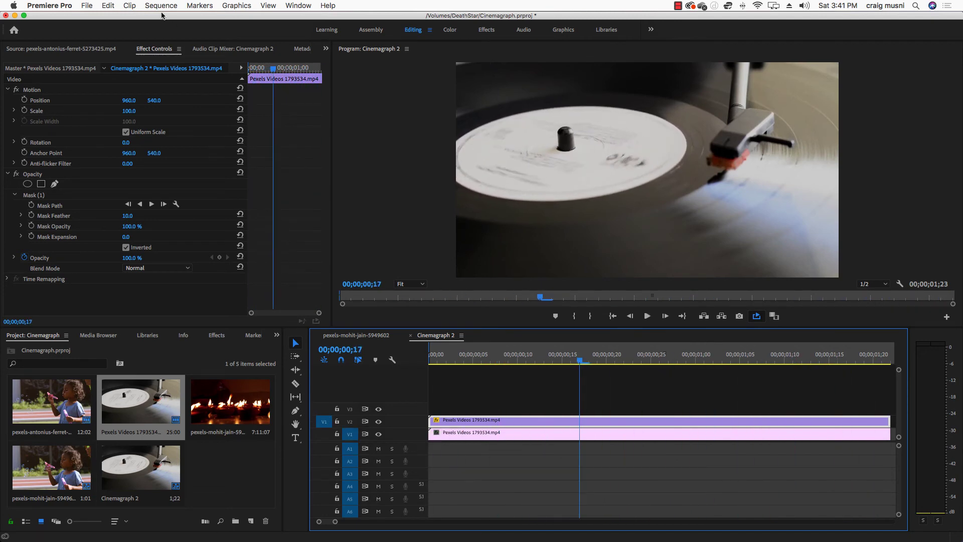
{"action": "left_click", "coordinate": [88, 6]}
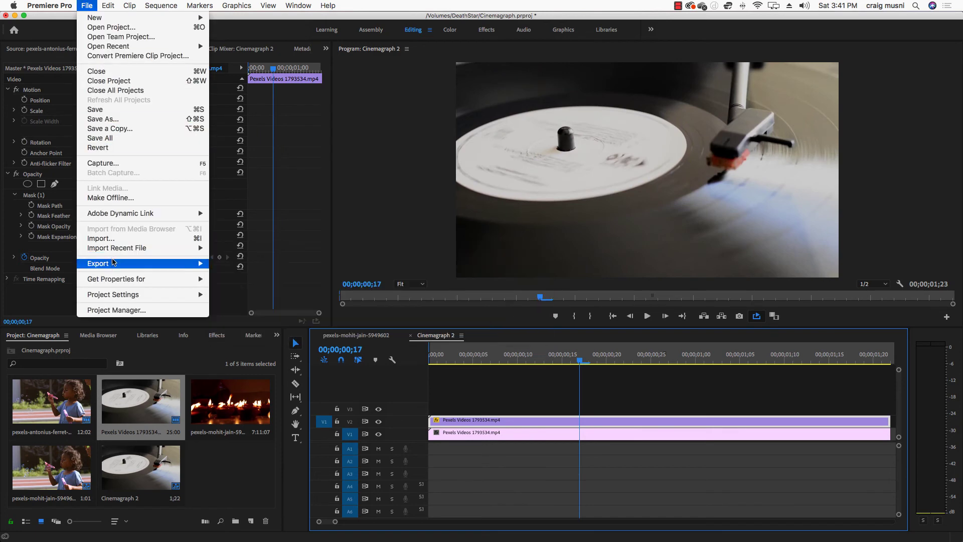
{"action": "mouse_move", "coordinate": [114, 264]}
{"action": "left_click", "coordinate": [232, 263]}
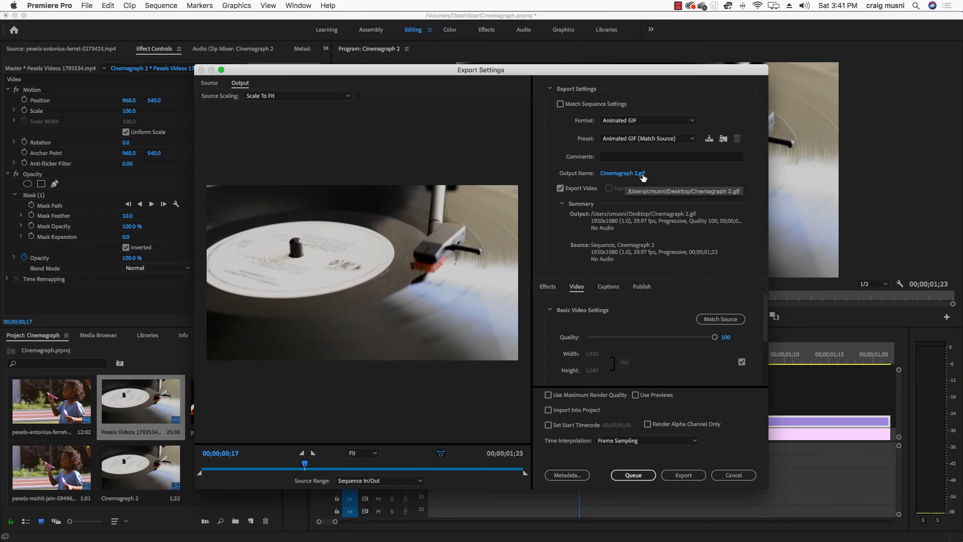
{"action": "left_click", "coordinate": [695, 479]}
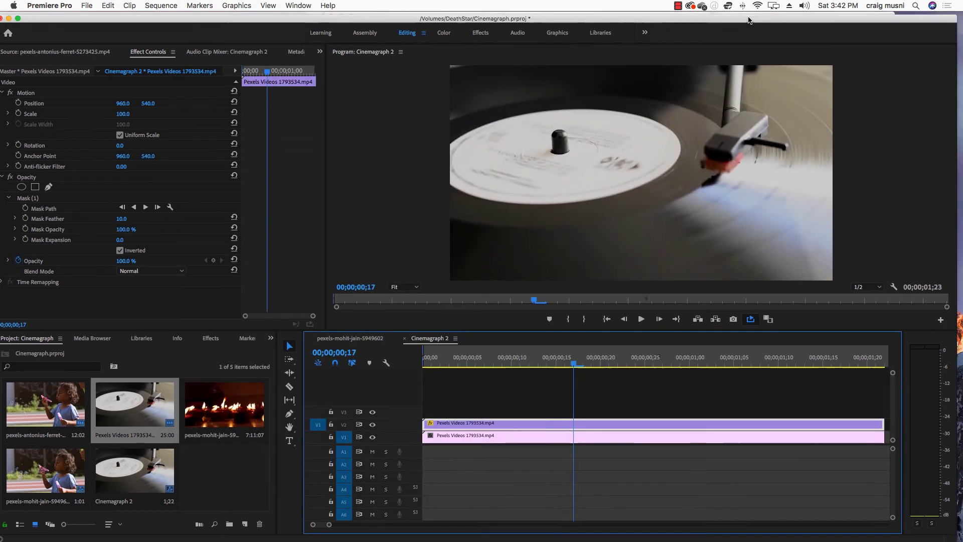
Load Cinemagraph 2.gif into a new Chrome tab to watch the label spin
{"action": "left_click_drag", "start_coordinate": [751, 19], "coordinate": [600, 181]}
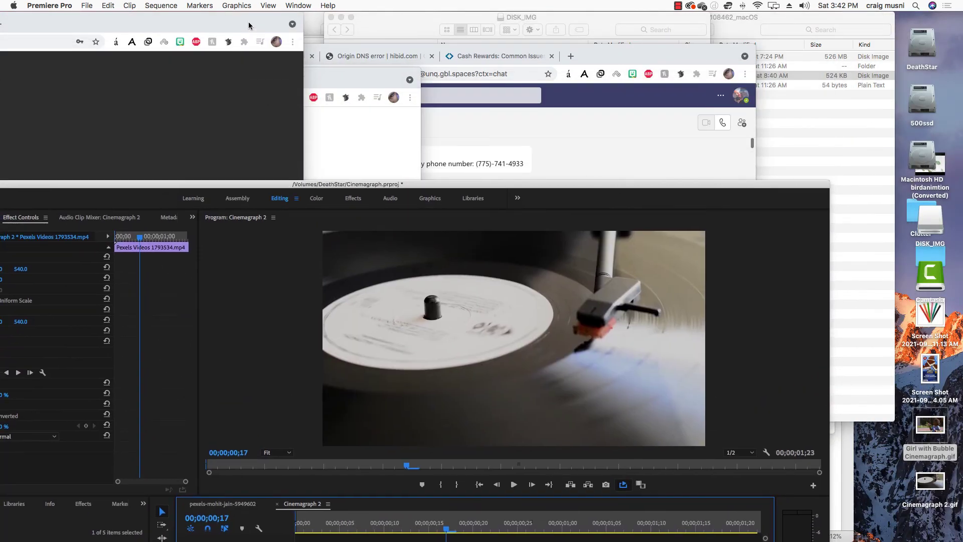
{"action": "key", "text": "super+Tab"}
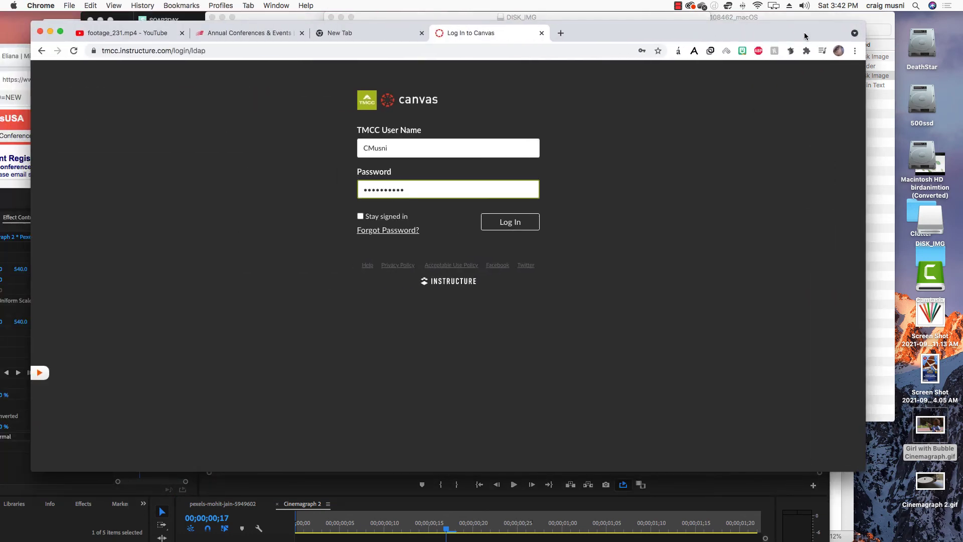
{"action": "left_click_drag", "start_coordinate": [805, 36], "coordinate": [721, 46]}
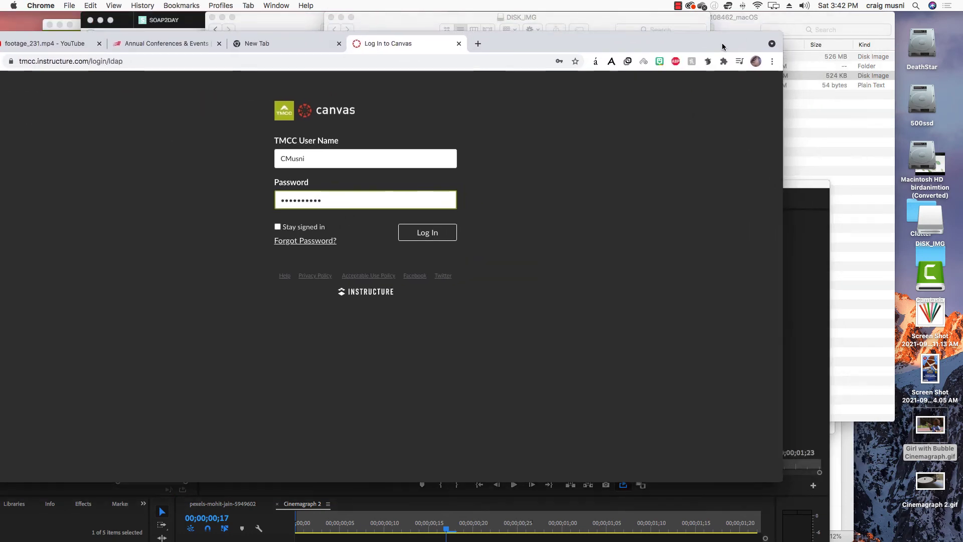
{"action": "left_click", "coordinate": [477, 44]}
{"action": "left_click_drag", "start_coordinate": [926, 495], "coordinate": [498, 230]}
Bring Premiere back over the browser and scrub through the sequence to review the loop
{"action": "left_click_drag", "start_coordinate": [565, 39], "coordinate": [655, 22]}
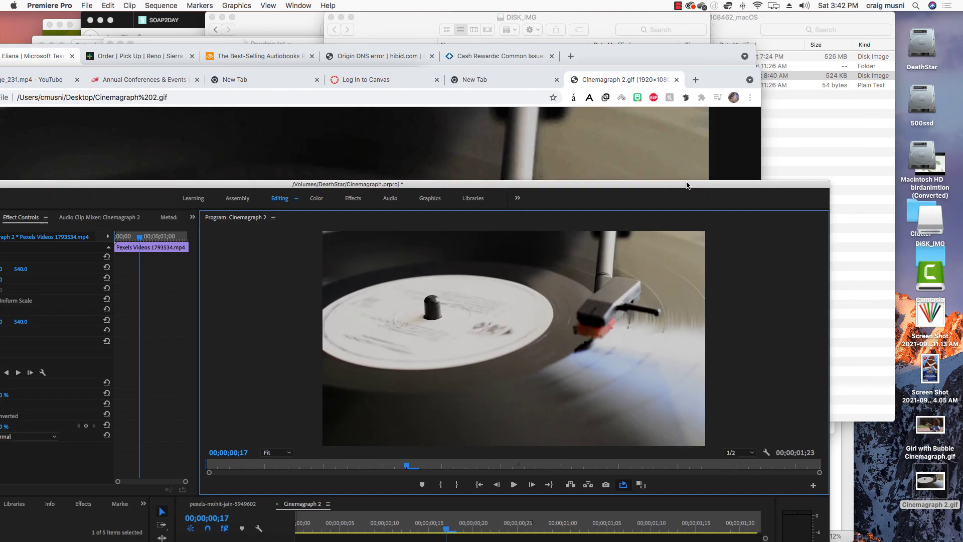
{"action": "left_click_drag", "start_coordinate": [687, 185], "coordinate": [751, 43]}
{"action": "left_click_drag", "start_coordinate": [369, 386], "coordinate": [833, 386]}
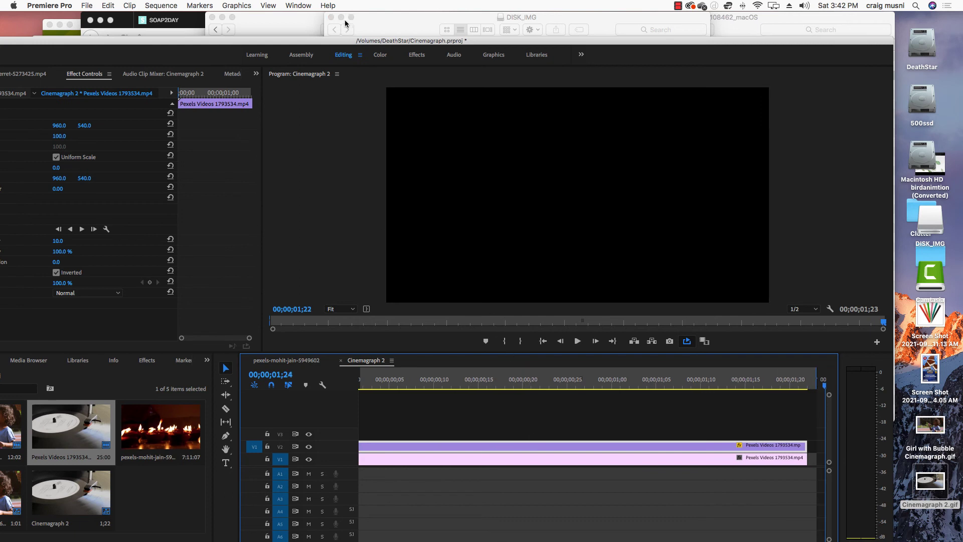
Review the final frames between 1;19 and 1;22 at the clip's end, then reopen the File menu
{"action": "left_click_drag", "start_coordinate": [342, 41], "coordinate": [341, 16]}
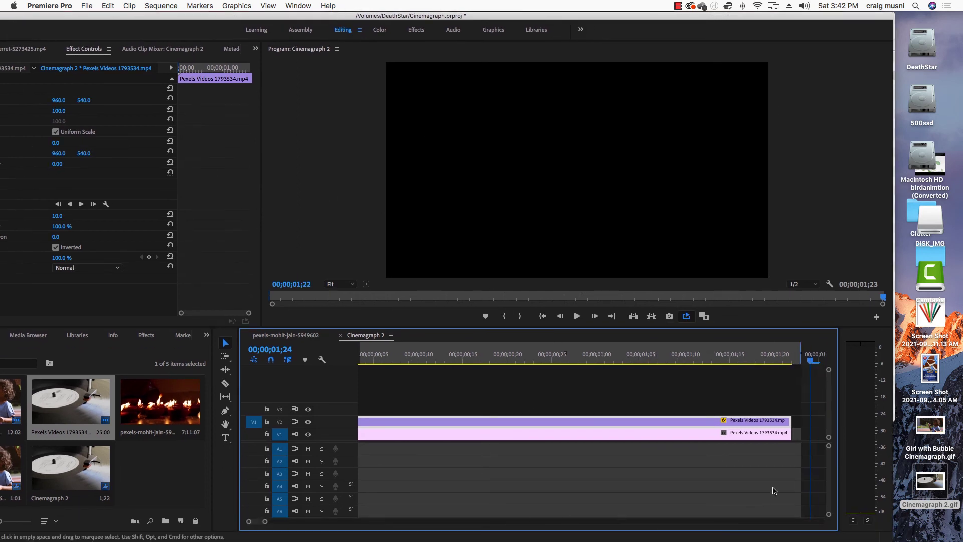
{"action": "scroll", "coordinate": [773, 491], "scroll_direction": "right", "scroll_amount": 2}
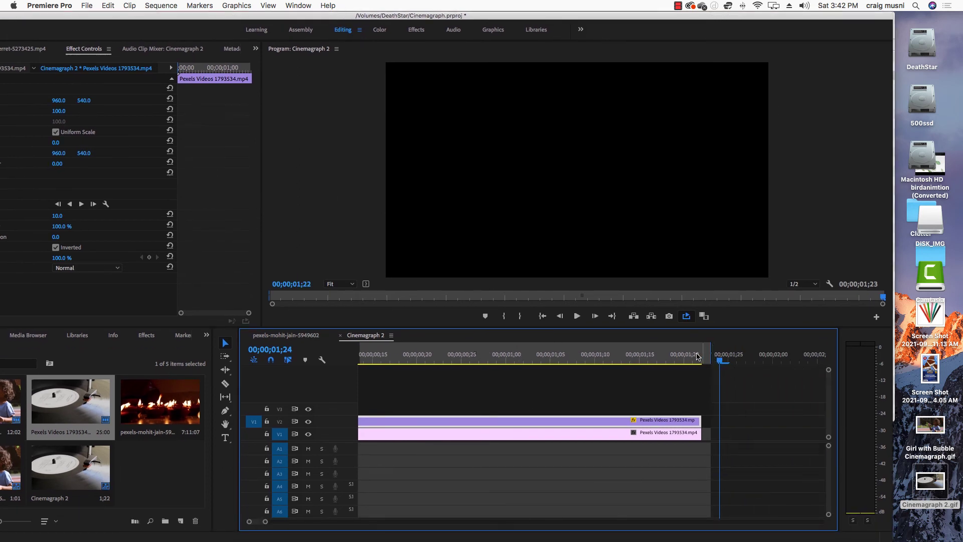
{"action": "left_click_drag", "start_coordinate": [721, 360], "coordinate": [704, 362]}
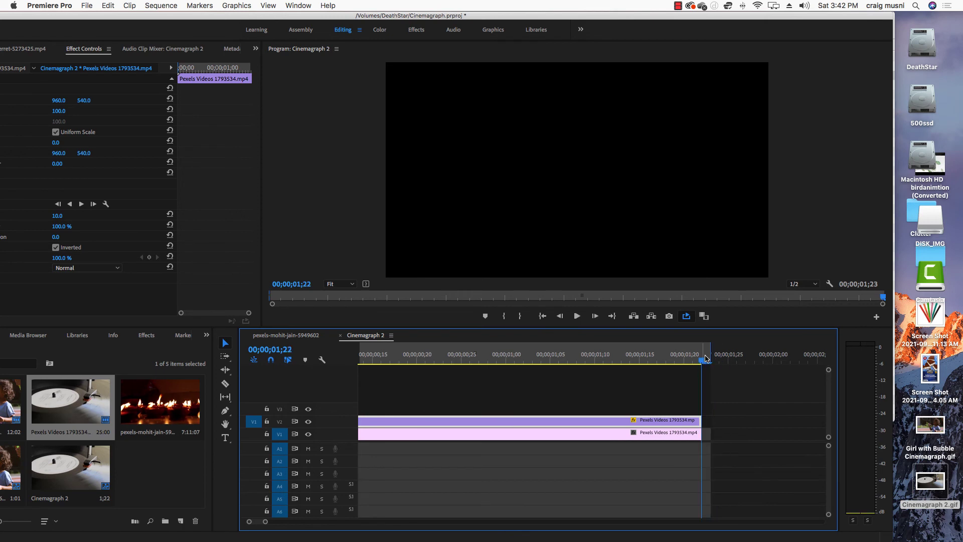
{"action": "left_click", "coordinate": [678, 358]}
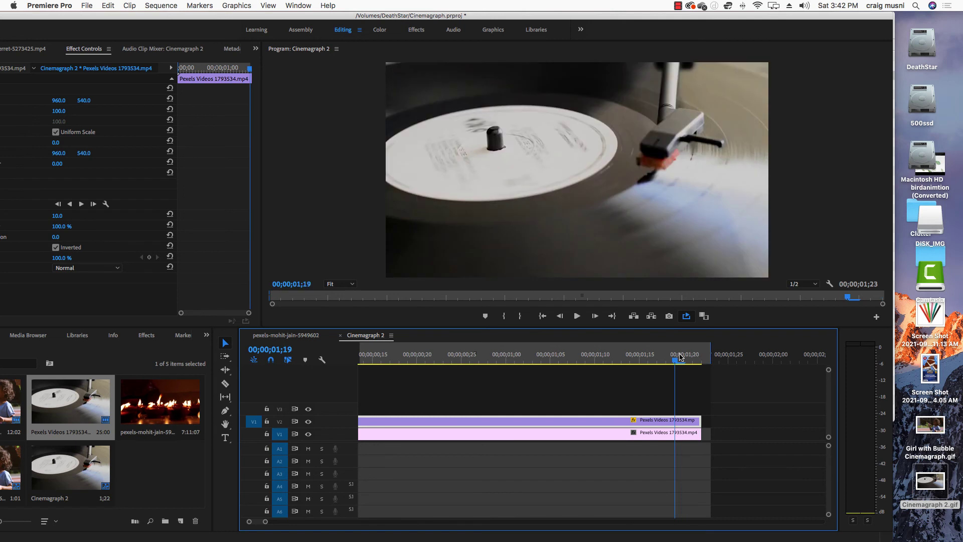
{"action": "left_click_drag", "start_coordinate": [678, 358], "coordinate": [693, 361]}
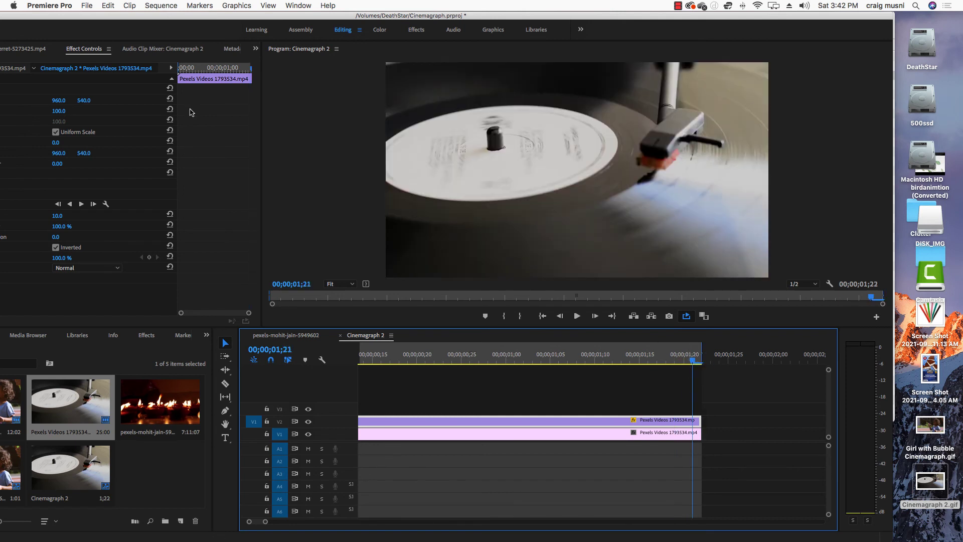
{"action": "left_click", "coordinate": [87, 5]}
Re-export the sequence as Cinemagraph 2_1.gif at 1920x1080, then bring Chrome forward
{"action": "mouse_move", "coordinate": [145, 267]}
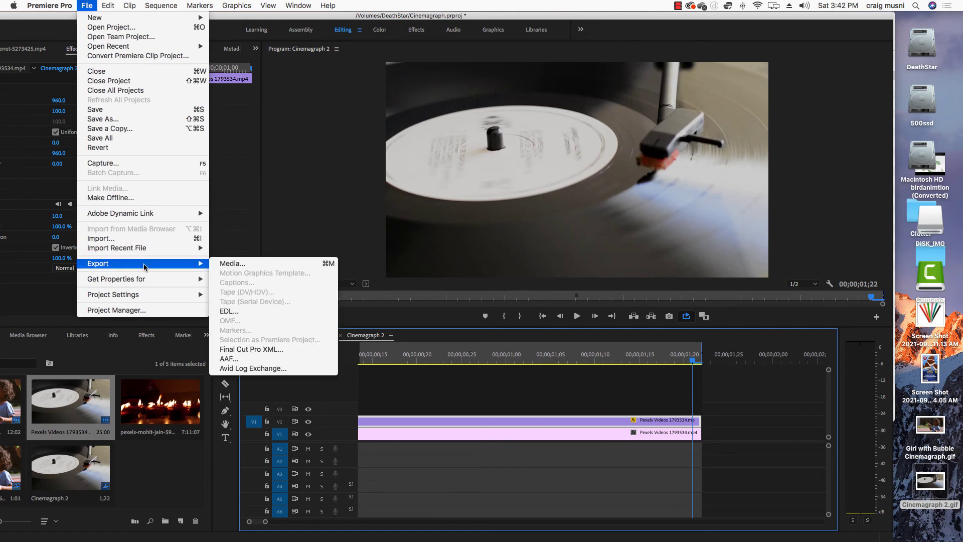
{"action": "left_click", "coordinate": [220, 265]}
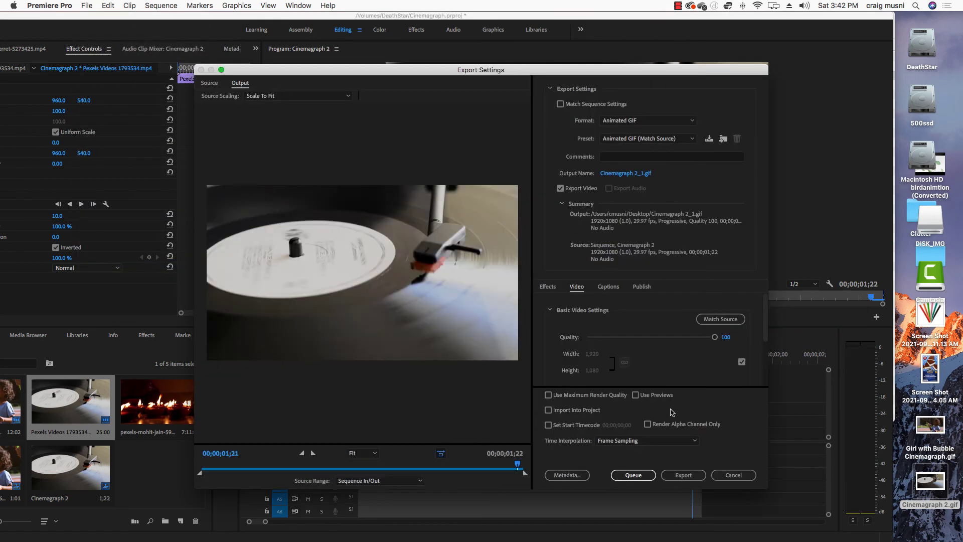
{"action": "left_click", "coordinate": [683, 474]}
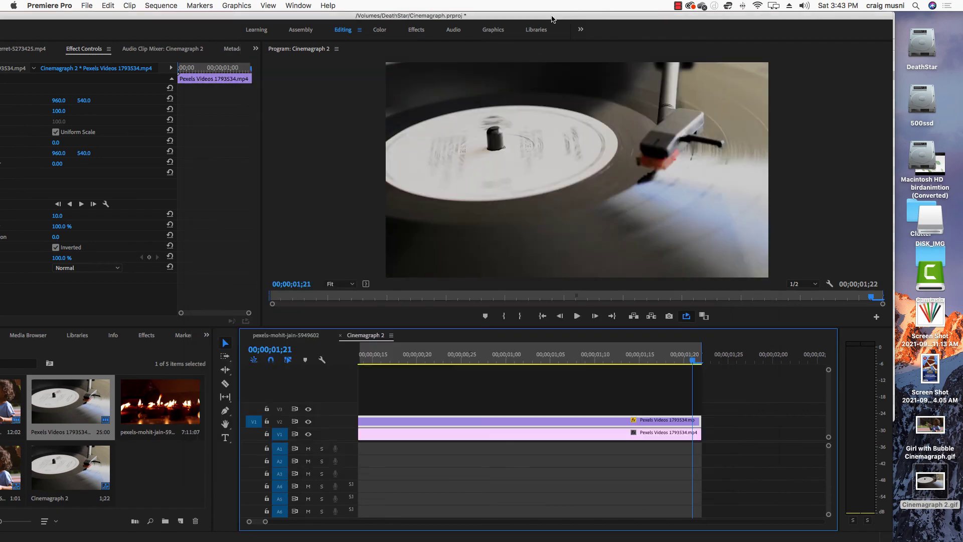
{"action": "left_click_drag", "start_coordinate": [552, 19], "coordinate": [453, 262]}
{"action": "left_click", "coordinate": [485, 226]}
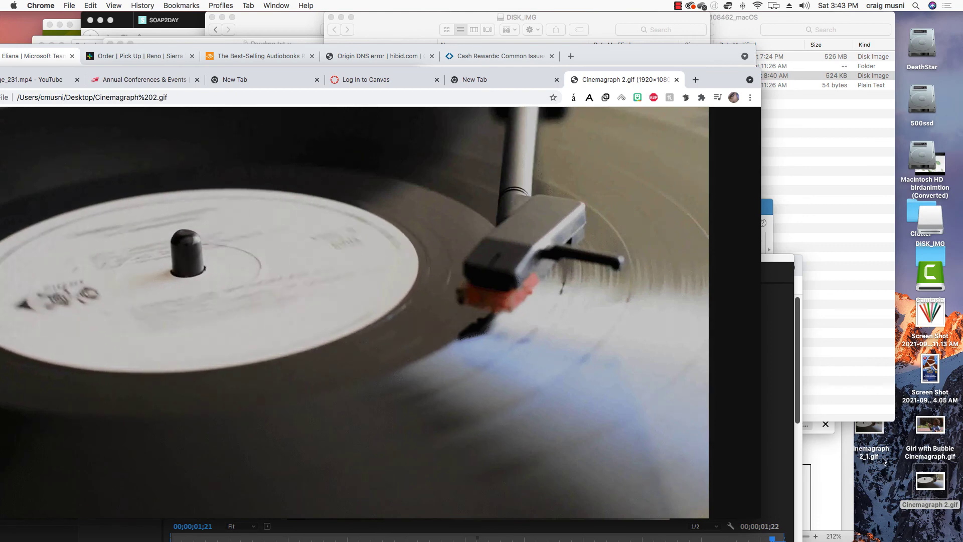
Drop Cinemagraph 2_1.gif into its own Chrome tab and reposition the browser window
{"action": "left_click_drag", "start_coordinate": [869, 429], "coordinate": [392, 157]}
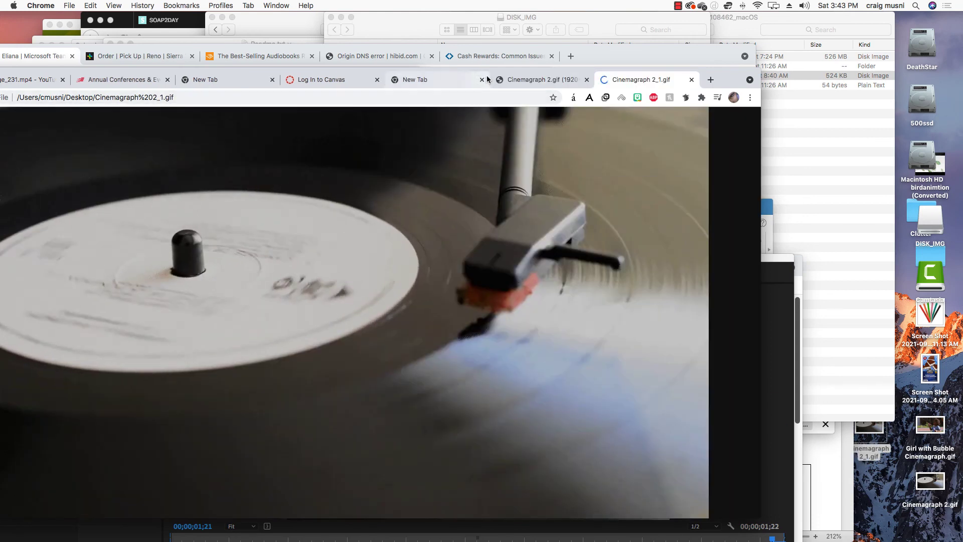
{"action": "left_click_drag", "start_coordinate": [720, 73], "coordinate": [854, 27]}
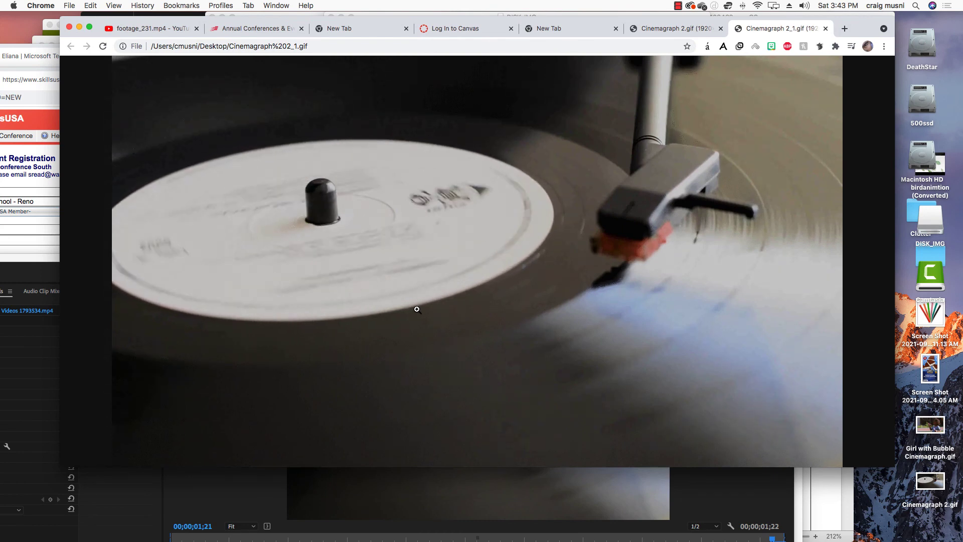
Bring Premiere forward, then shift it aside to reveal Chrome's Girl with Bubble Cinemagraph.gif tab
{"action": "left_click", "coordinate": [32, 381]}
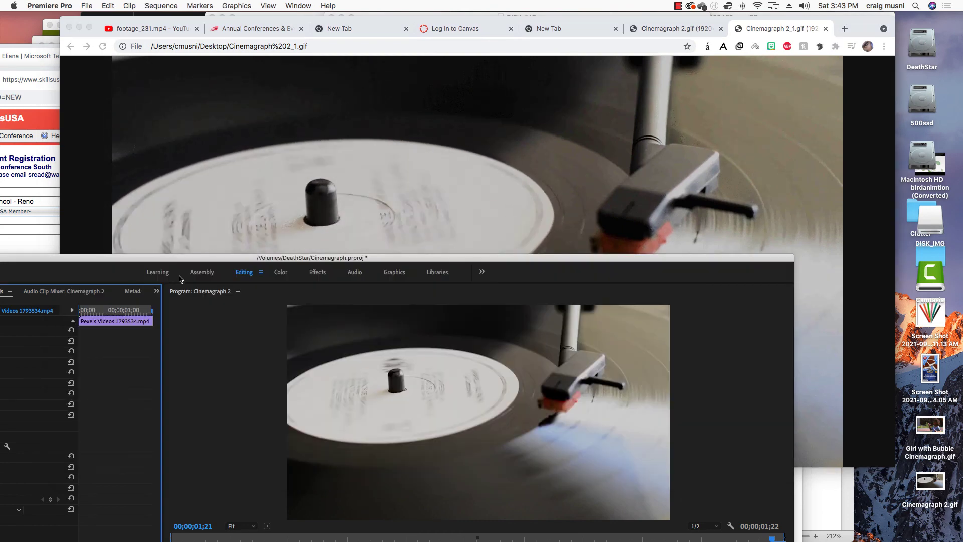
{"action": "left_click_drag", "start_coordinate": [189, 258], "coordinate": [343, 5]}
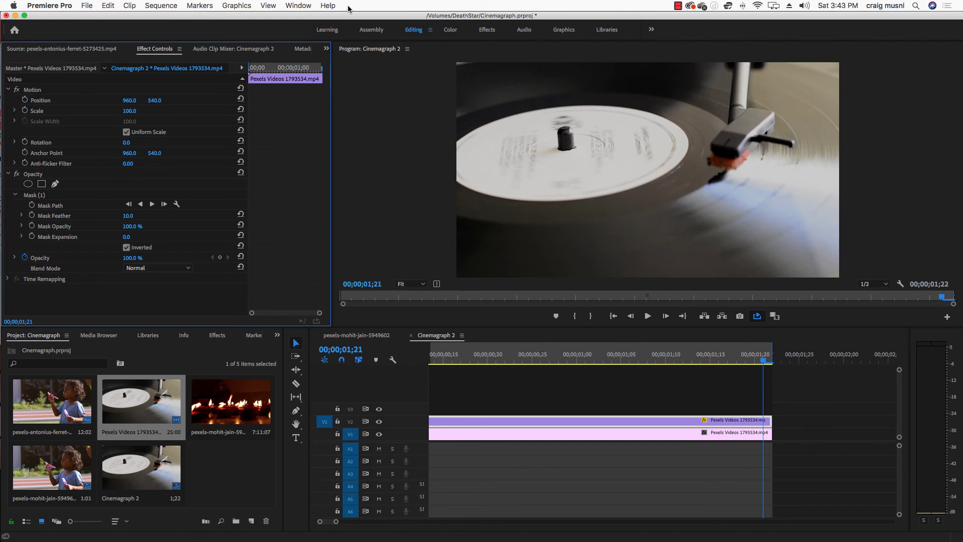
{"action": "left_click_drag", "start_coordinate": [544, 17], "coordinate": [445, 299]}
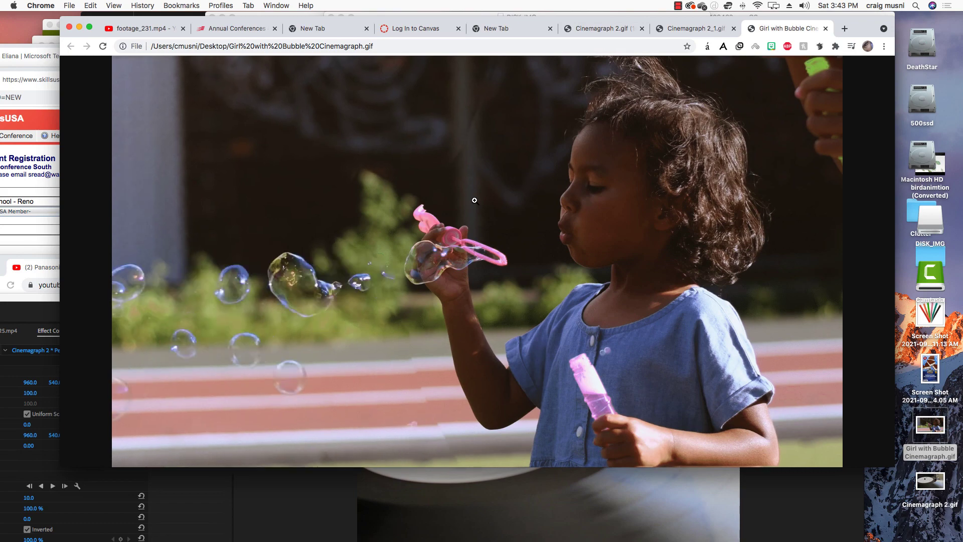
Switch Chrome back to the Cinemagraph 2_1.gif tab with the spinning record label
{"action": "left_click", "coordinate": [577, 511]}
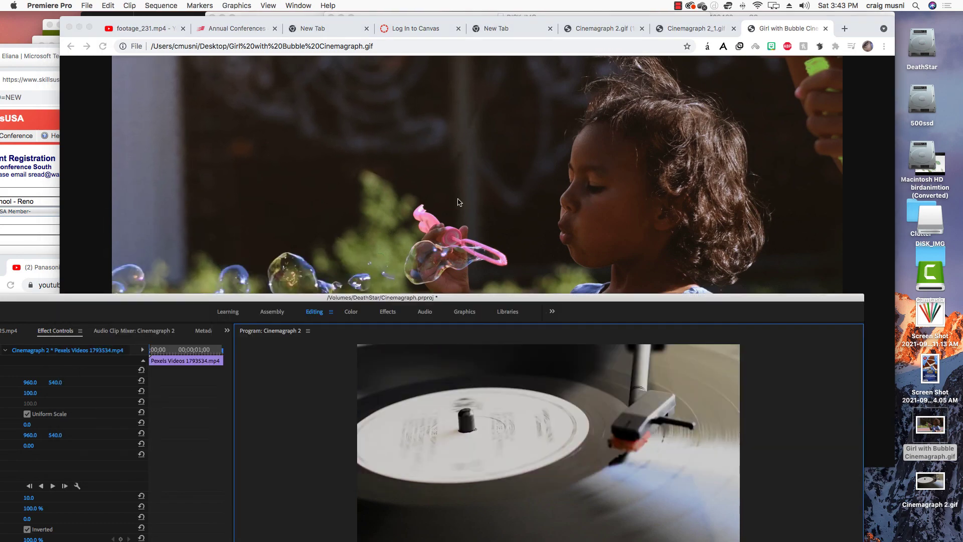
{"action": "left_click", "coordinate": [695, 28]}
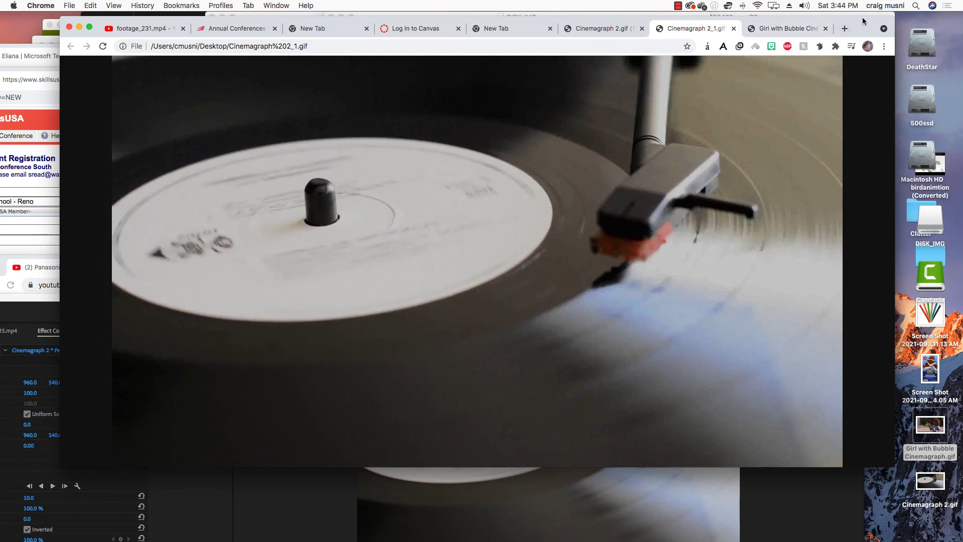
{"action": "left_click_drag", "start_coordinate": [863, 21], "coordinate": [802, 36]}
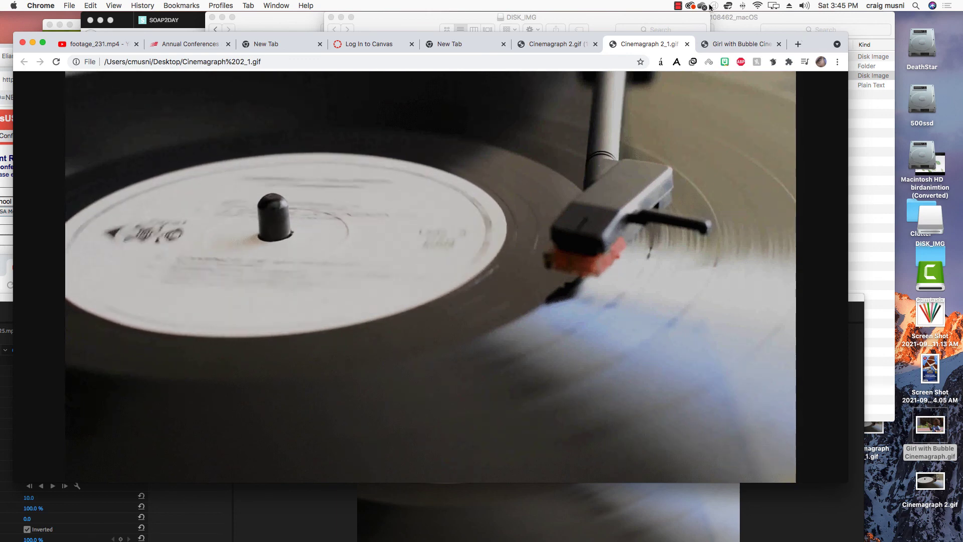
{"action": "left_click", "coordinate": [678, 6]}
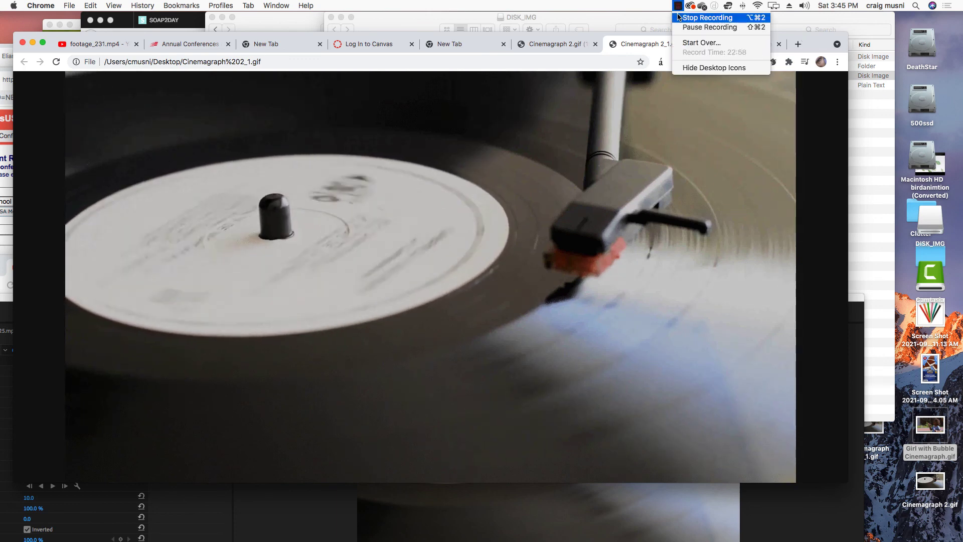